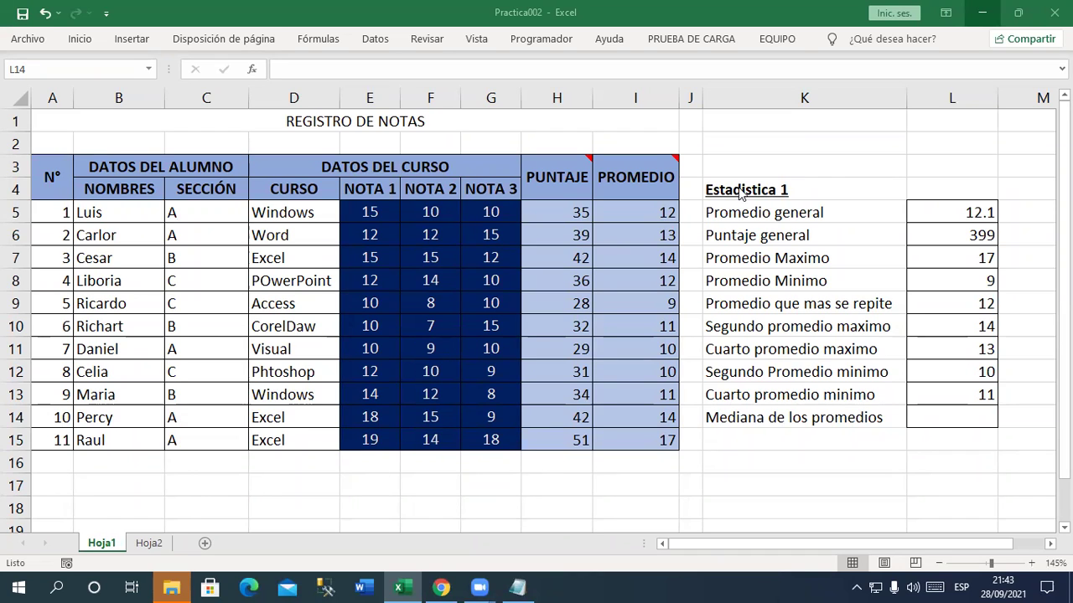
Select cell L14 for the median result, then bring the Notepad function notes forward.
left_click(1050, 544)
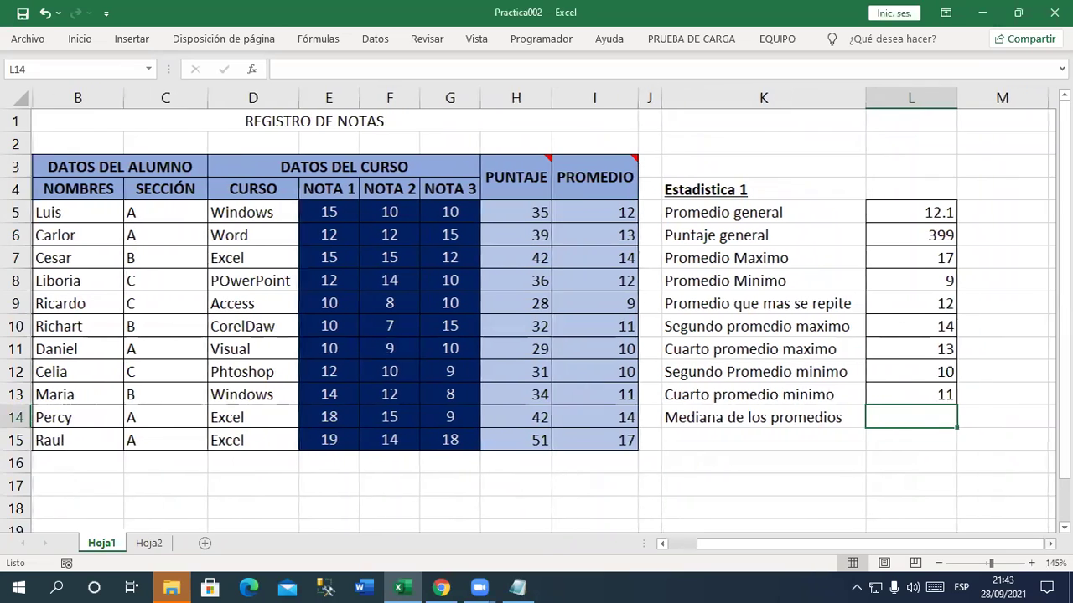
left_click_drag(1006, 543, 1038, 526)
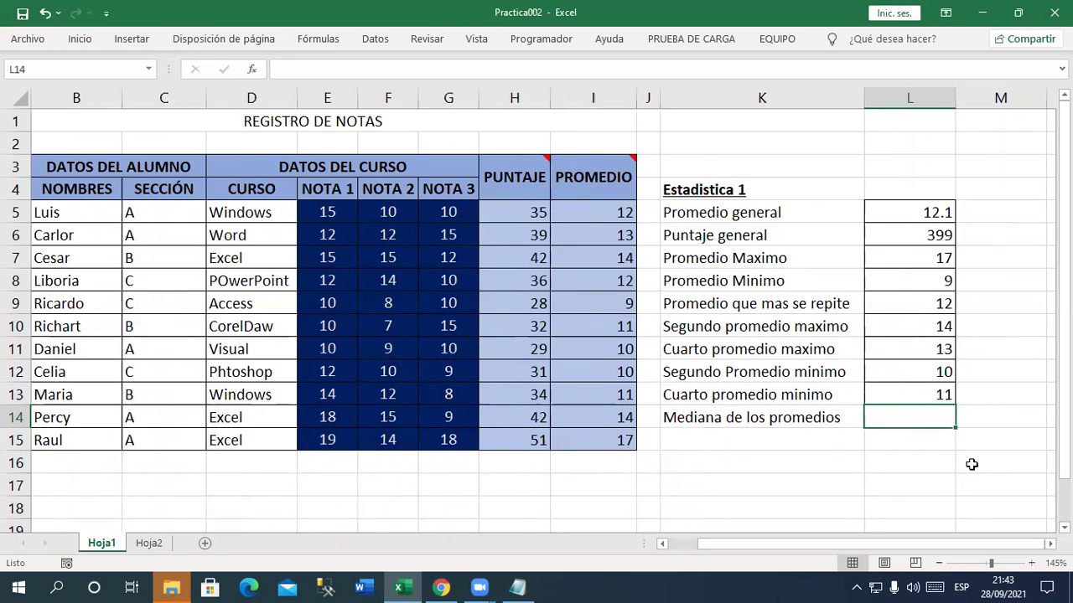
left_click(1051, 544)
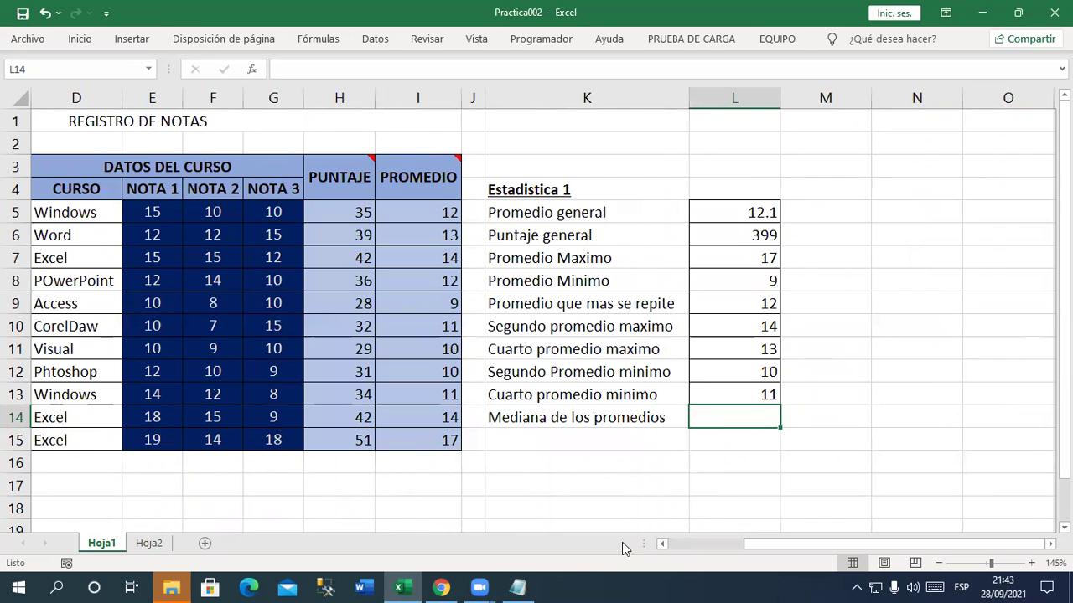
left_click(536, 585)
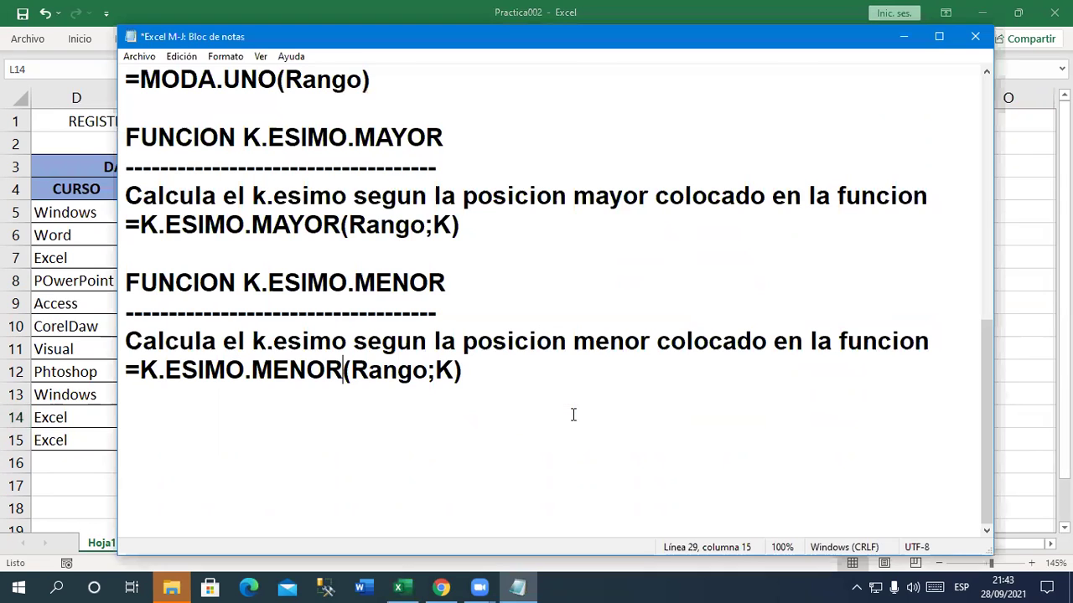
left_click(290, 404)
left_click_drag(426, 226, 348, 227)
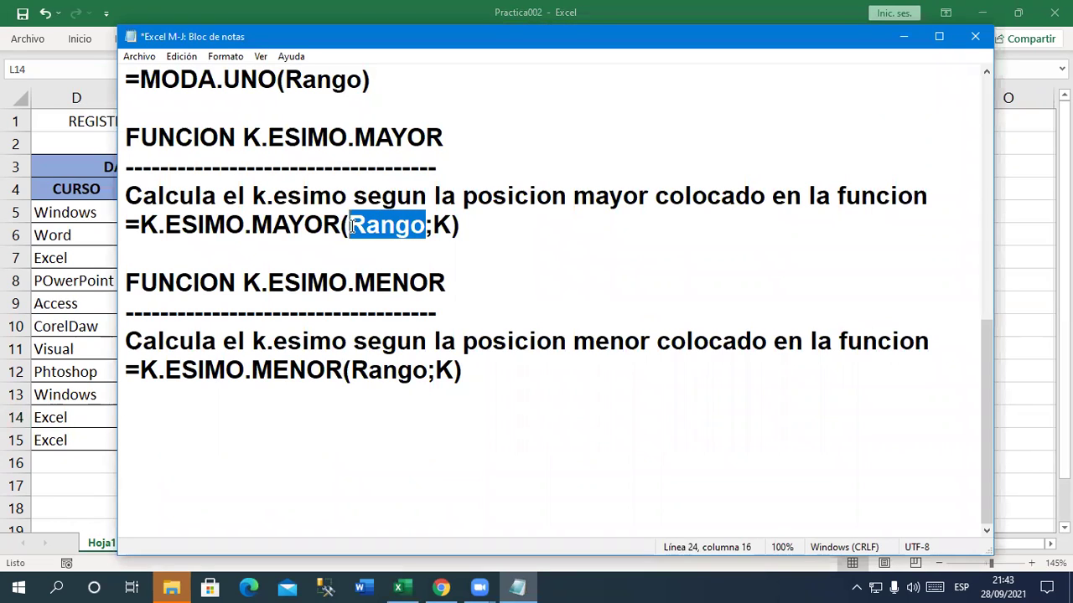
left_click_drag(435, 231, 457, 225)
left_click(409, 450)
left_click(255, 433)
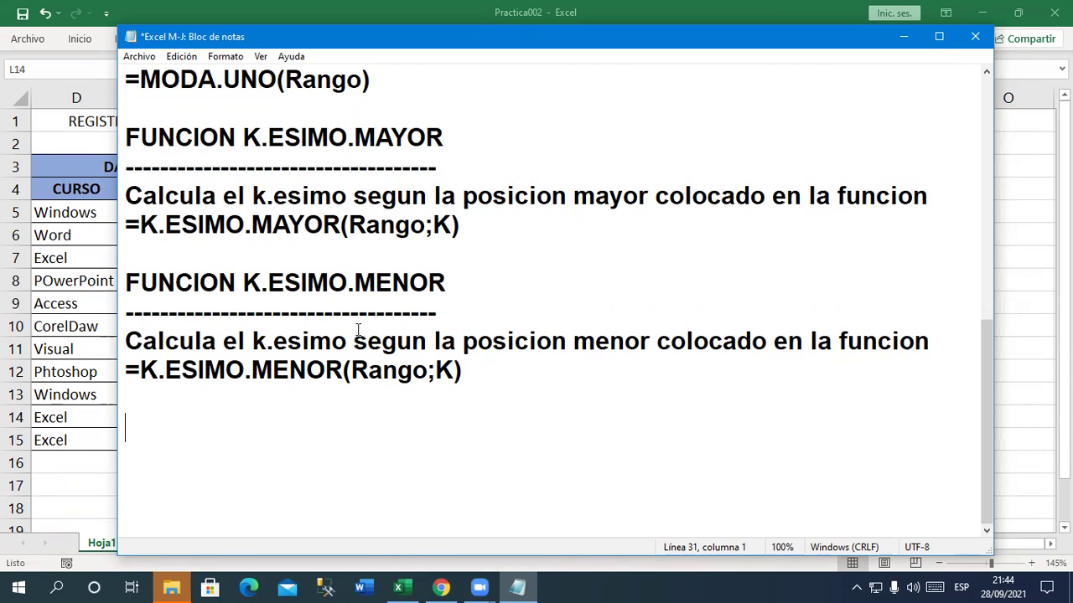
left_click(903, 36)
left_click(896, 349)
type("=")
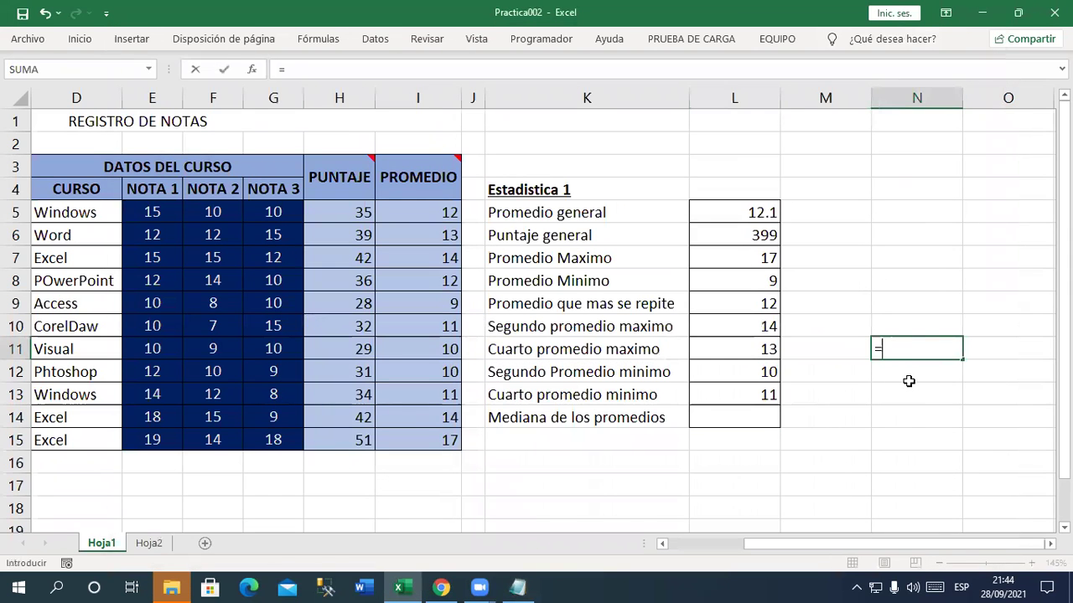
type("medi")
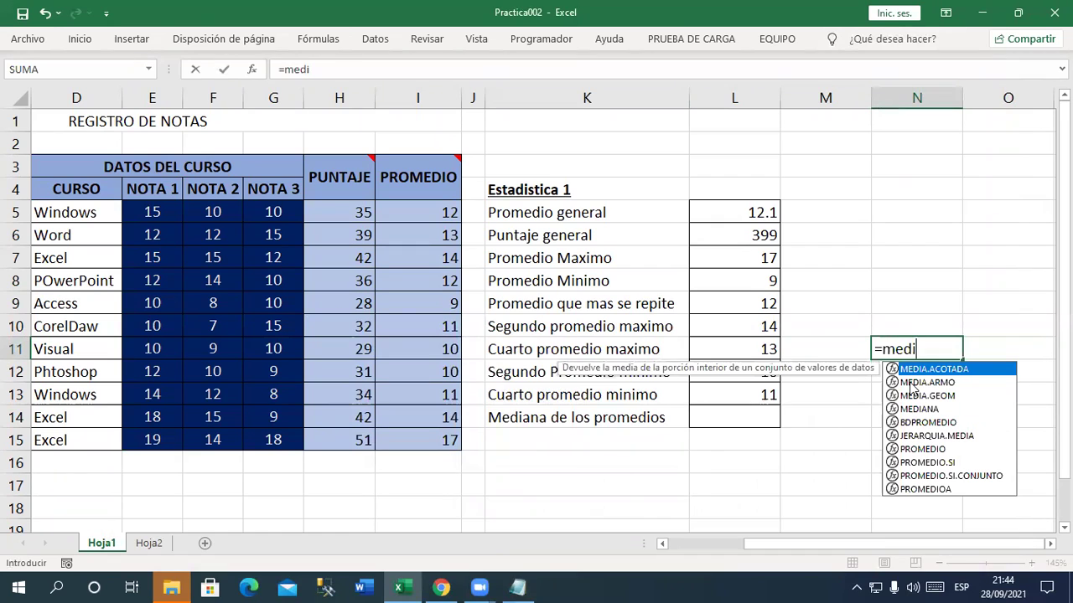
key("Down")
key("Down")
key("Escape")
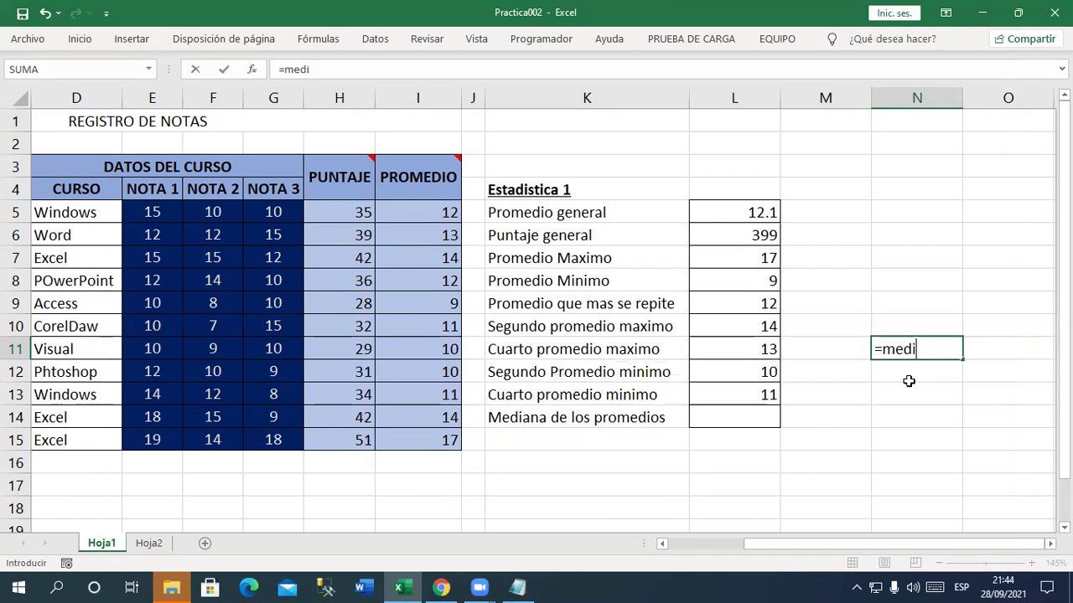
key("Escape")
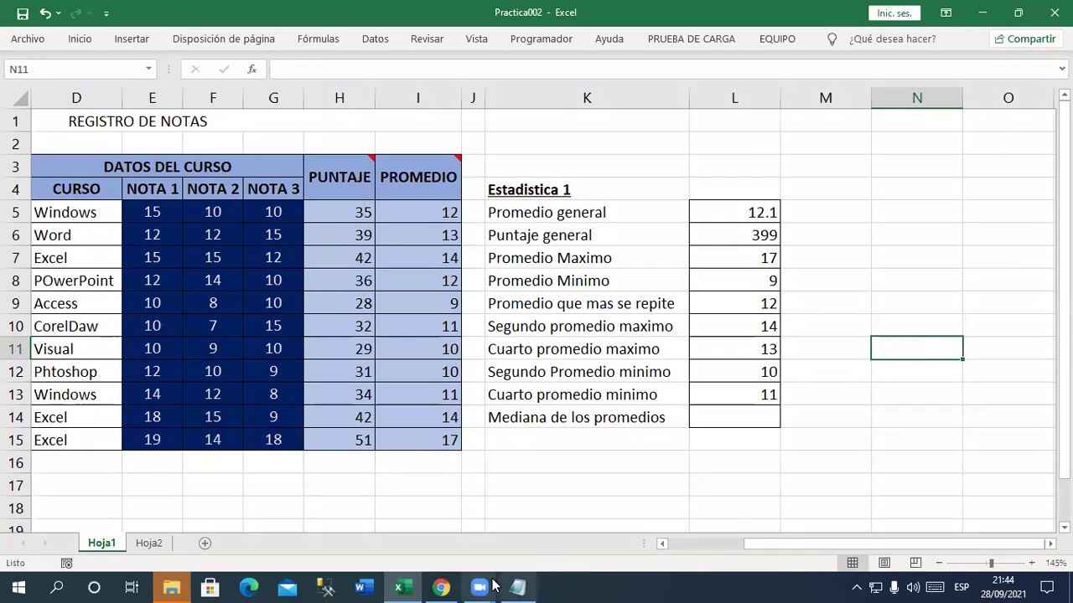
left_click(518, 587)
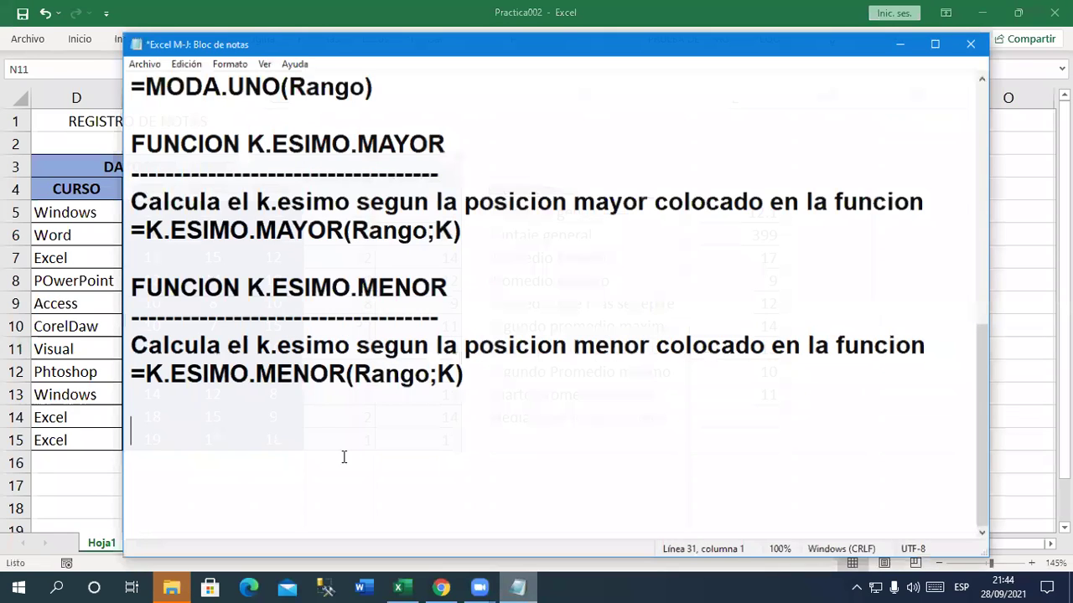
Add a FUNCION MEDIANA heading, a dashed line and 'Calcula la mediana de un rango de numeros'.
type("FU")
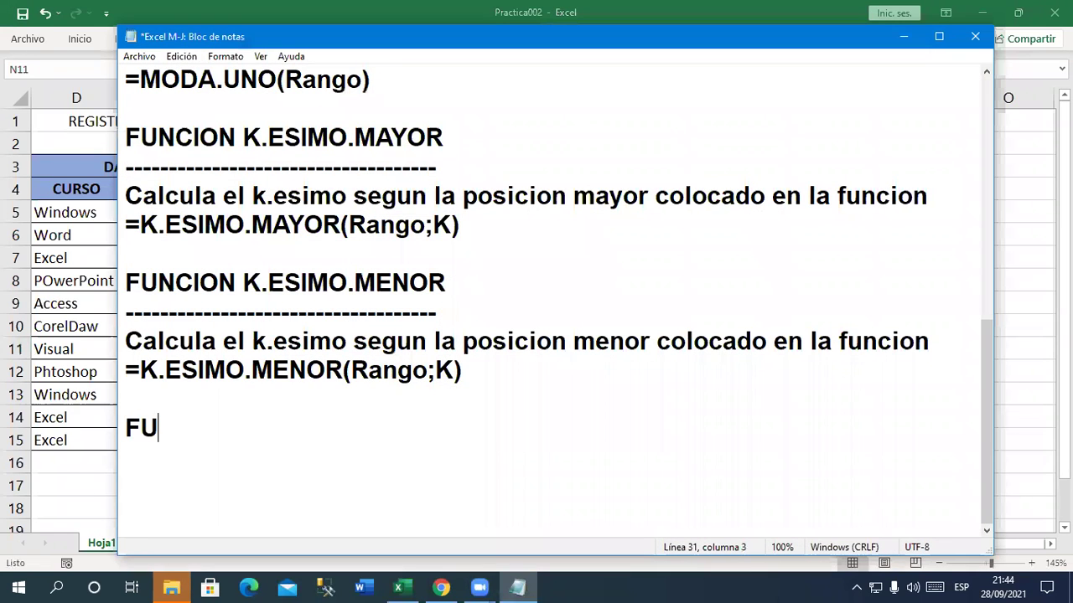
type("NCION MEDIANA")
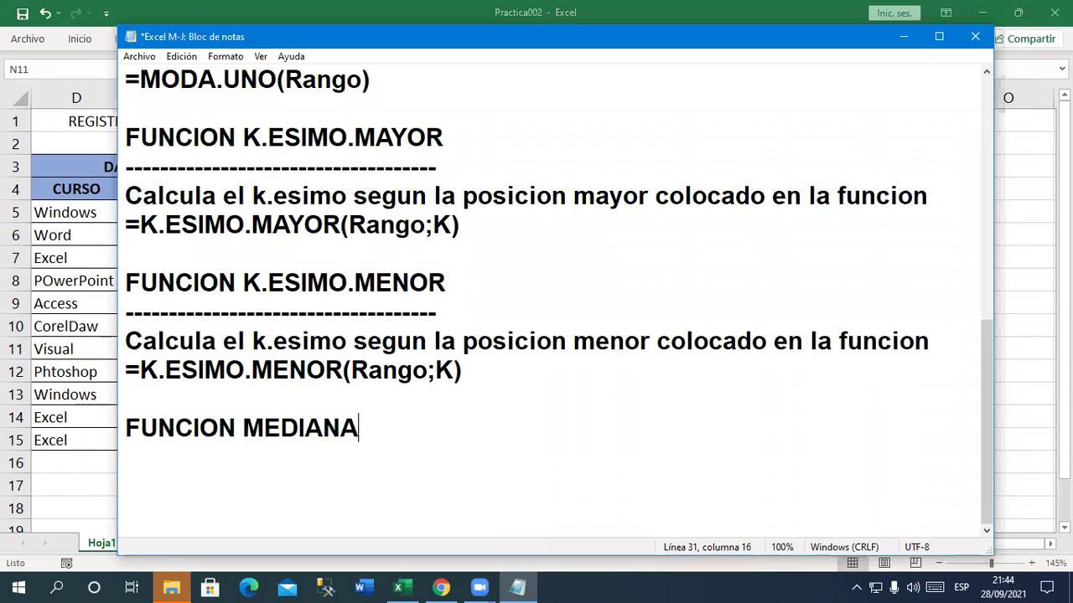
key("Return")
type("---------------------------")
key("Return")
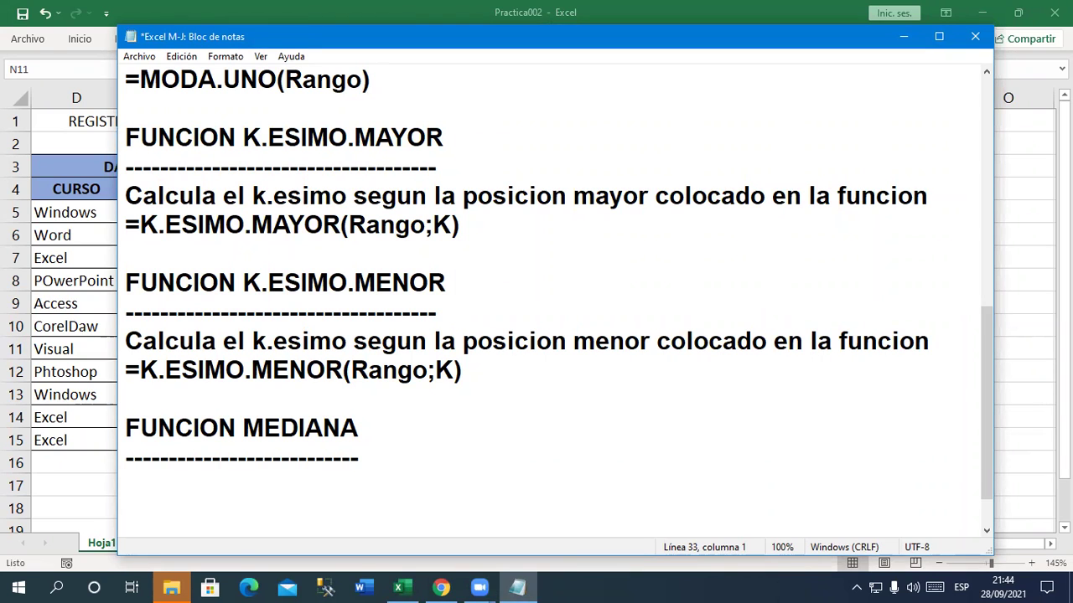
type("Calcula a")
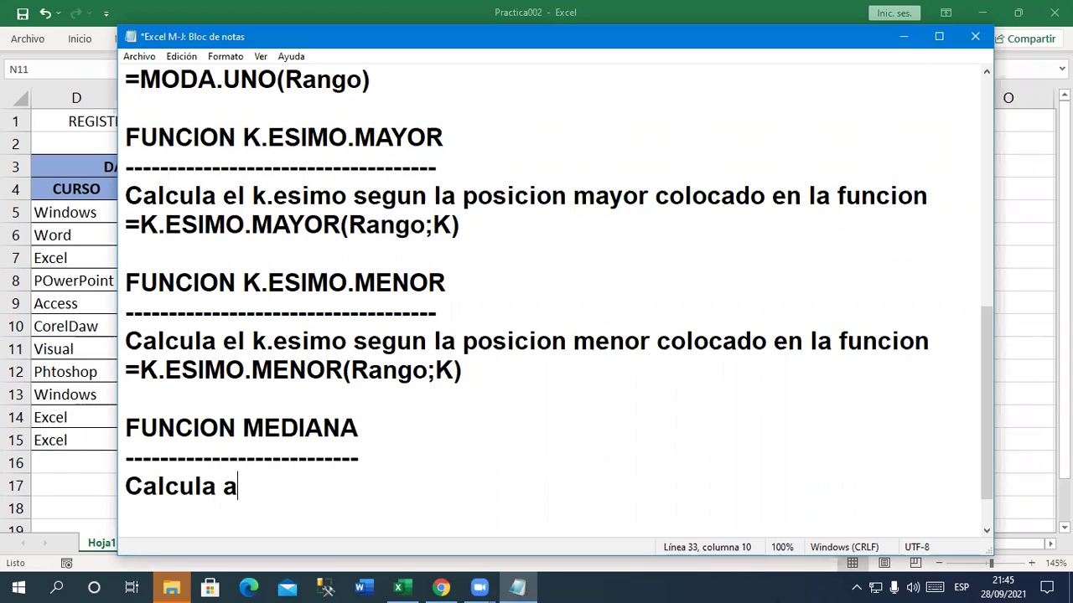
key("BackSpace")
type("la")
type(" mediana de un rango de numeros")
key("Return")
key("Return")
key("Return")
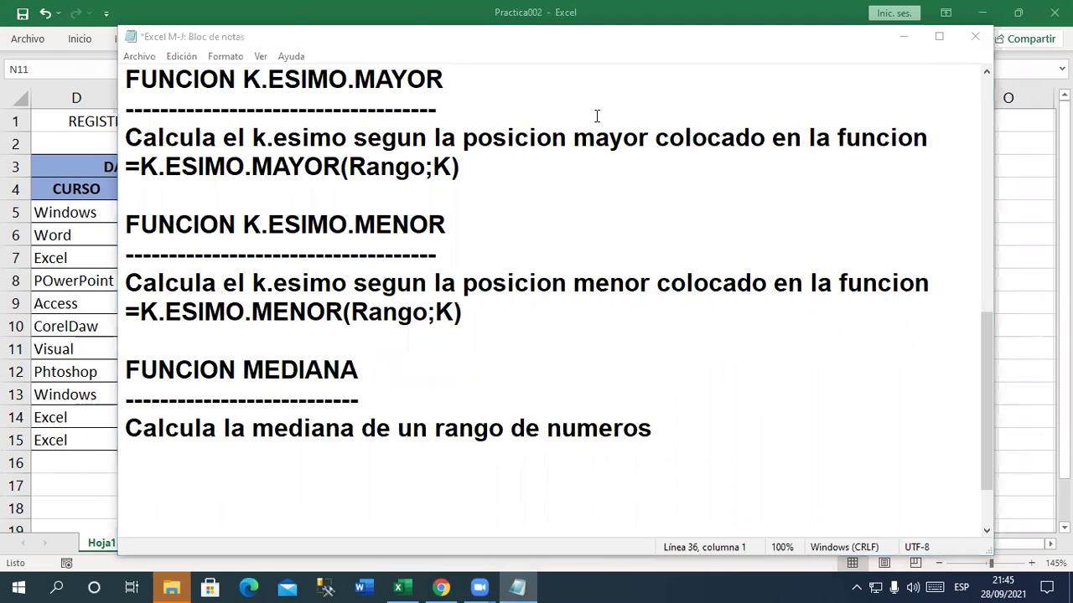
Write the syntax =MEDIANA(Rango) below the description, then switch to Chrome.
left_click(362, 410)
scroll(365, 413, "down", 1)
left_click(260, 375)
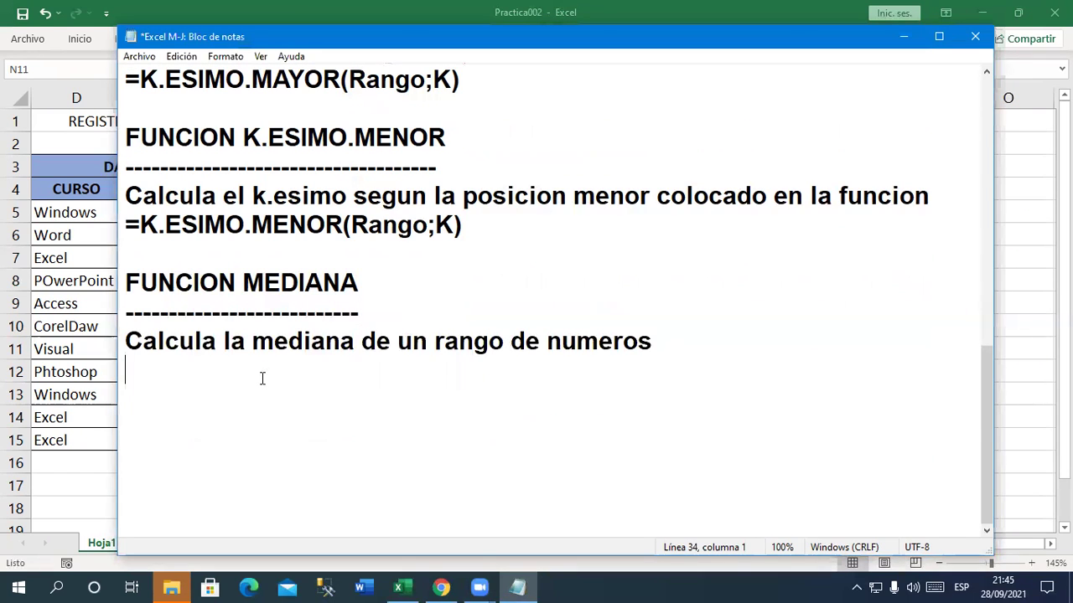
type("=MEDIANA(Rango)")
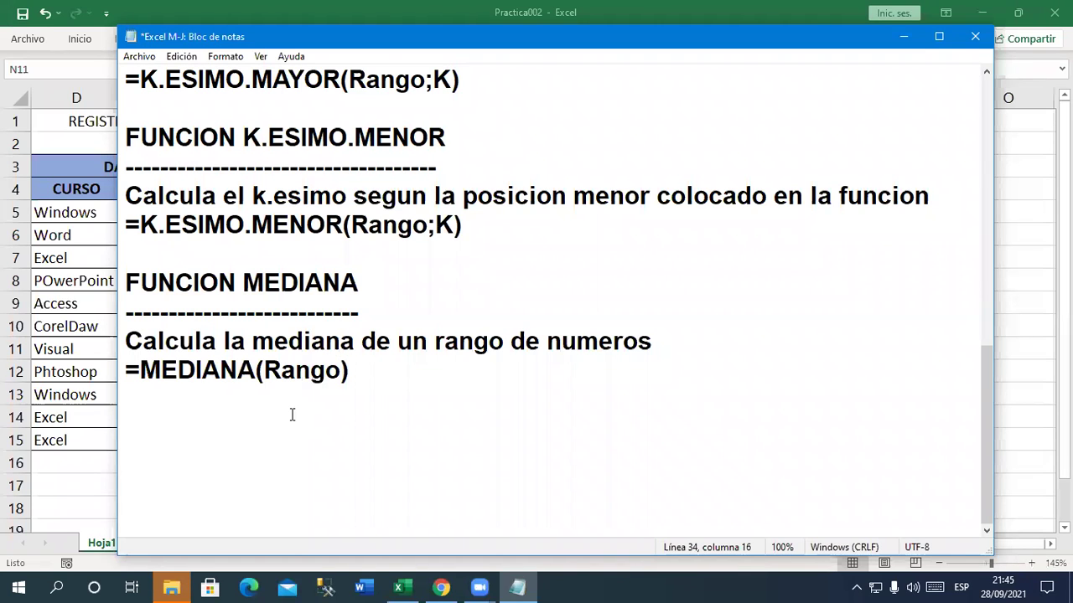
right_click(292, 415)
key("Escape")
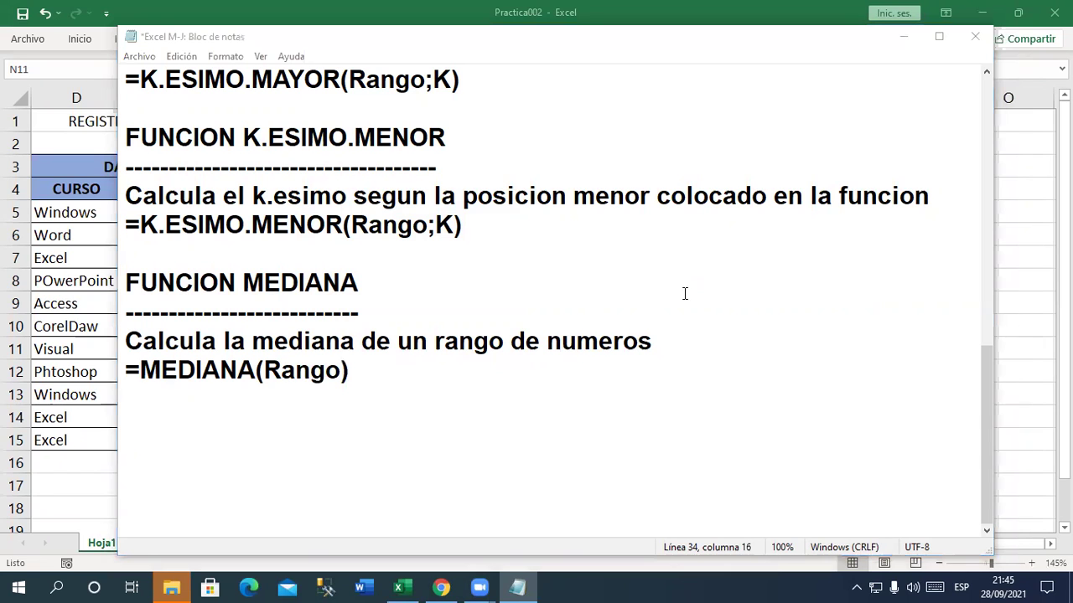
left_click(441, 588)
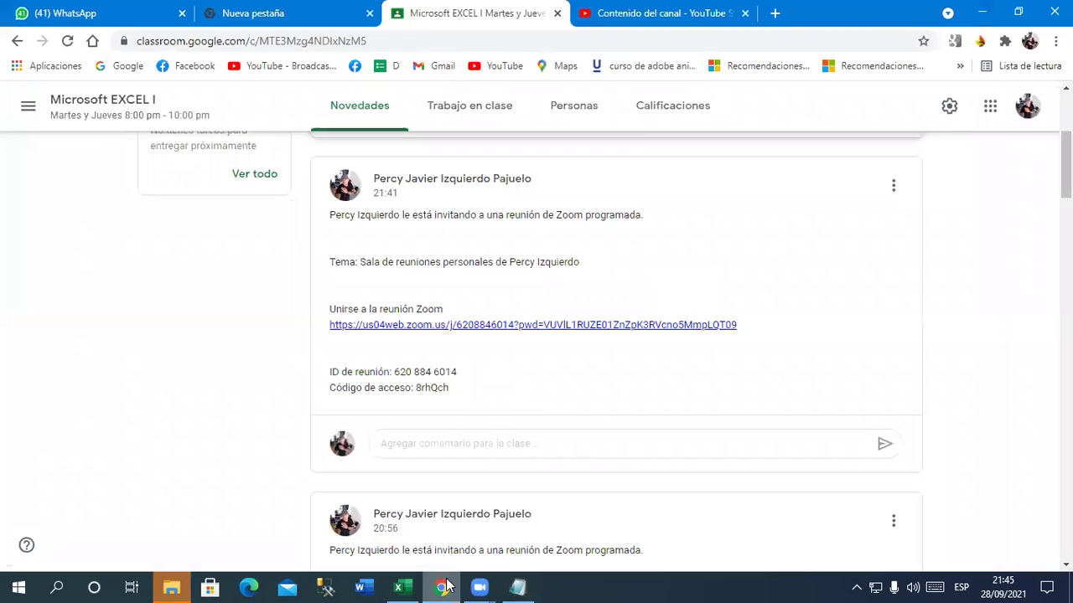
In a new tab, search 'que es mediana' using the media, mediana y moda suggestion.
left_click(784, 17)
type("mediana")
key("Home")
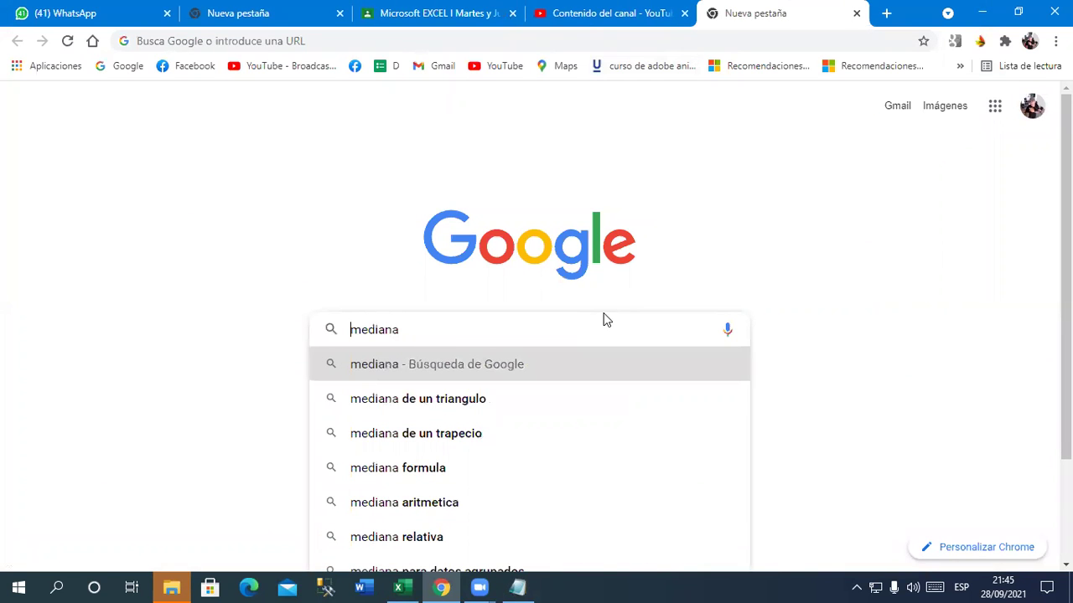
type("que es mediana")
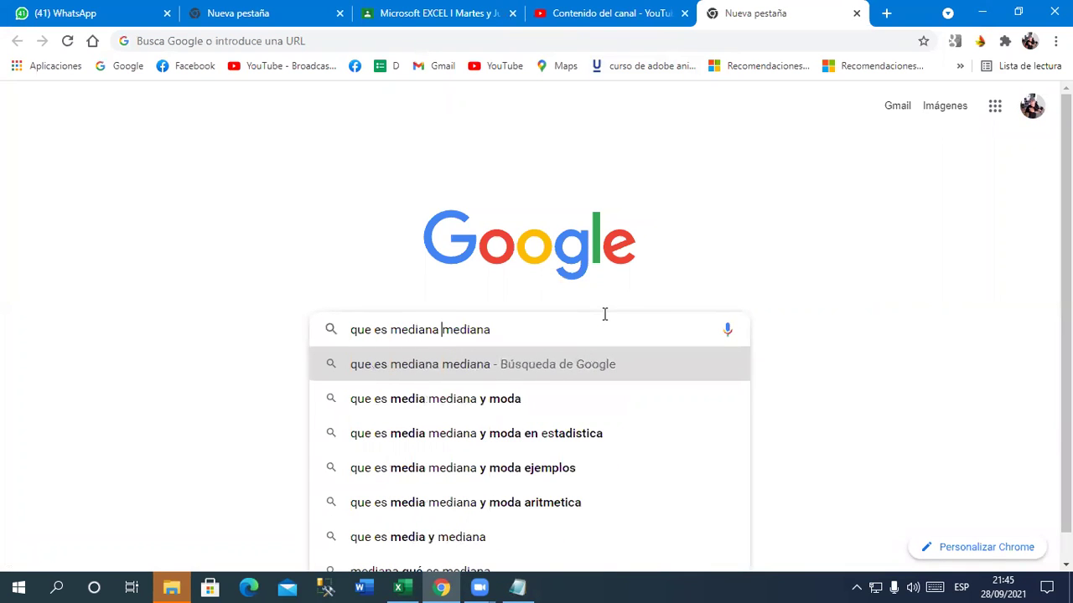
key("Down")
key("Down")
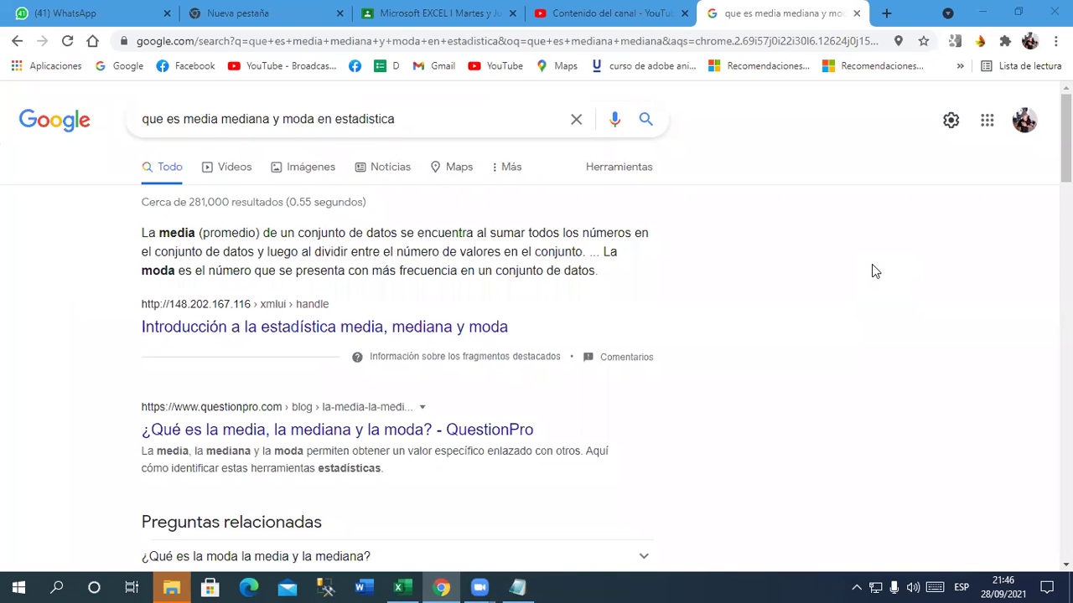
Expand '¿Qué es la mediana de la estadística?' and read its explanation.
scroll(876, 290, "down", 2)
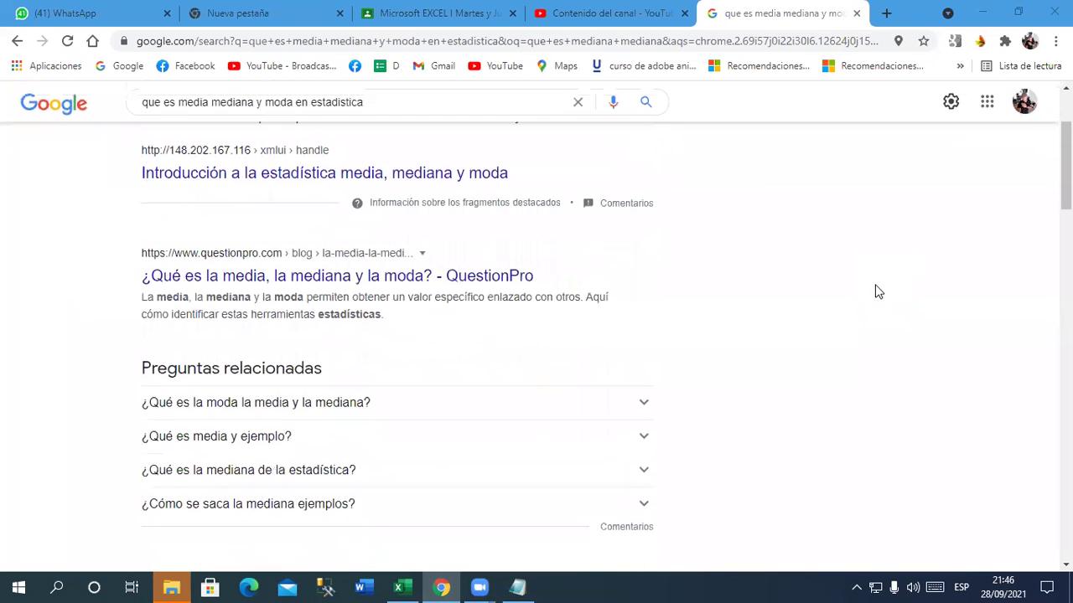
scroll(838, 302, "down", 1)
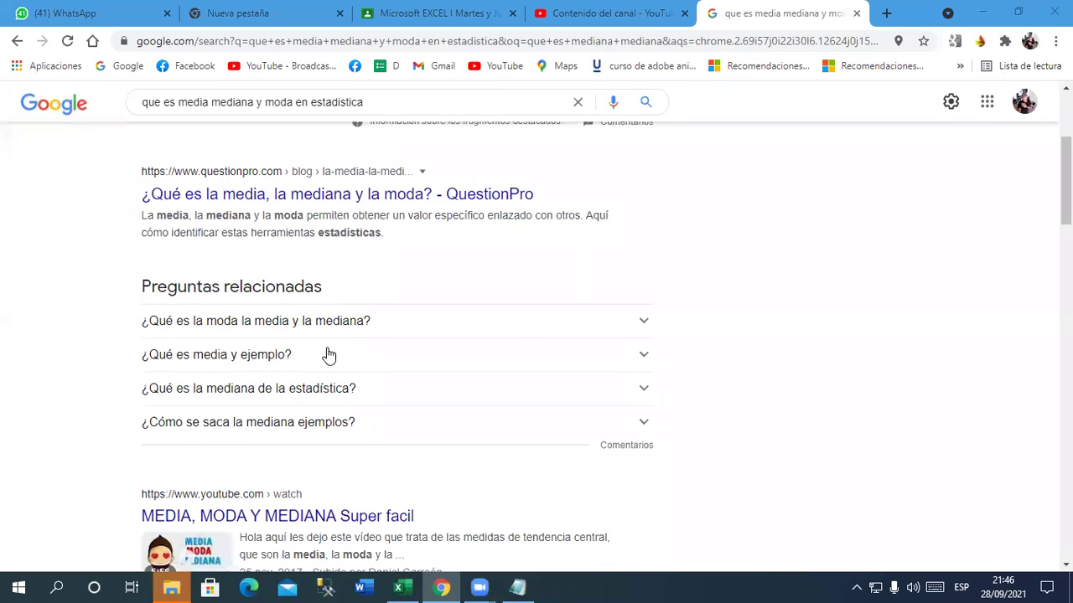
left_click(376, 390)
scroll(564, 361, "down", 2)
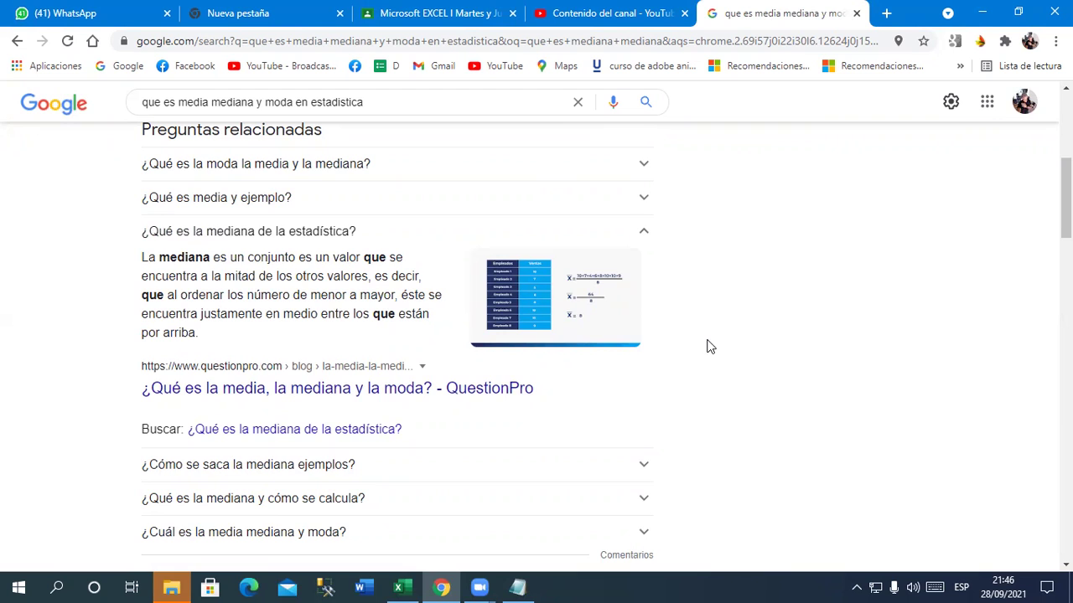
mouse_move(138, 233)
left_mouse_down()
mouse_move(176, 232)
mouse_move(294, 343)
left_mouse_up()
left_click(279, 344)
left_click(402, 586)
left_click(442, 587)
left_click(442, 586)
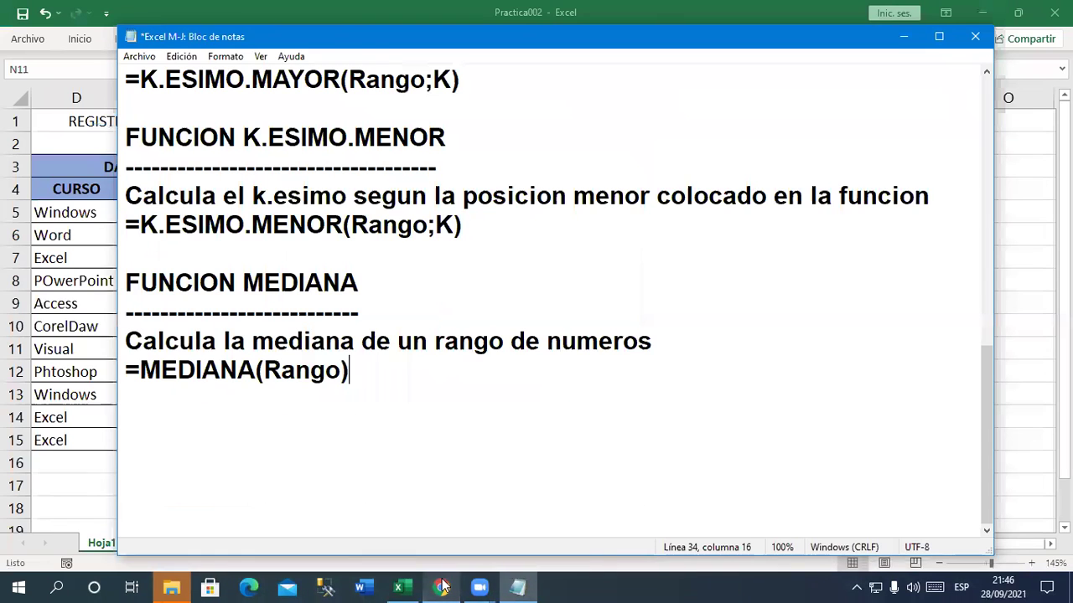
left_click(403, 586)
left_click_drag(438, 215, 422, 443)
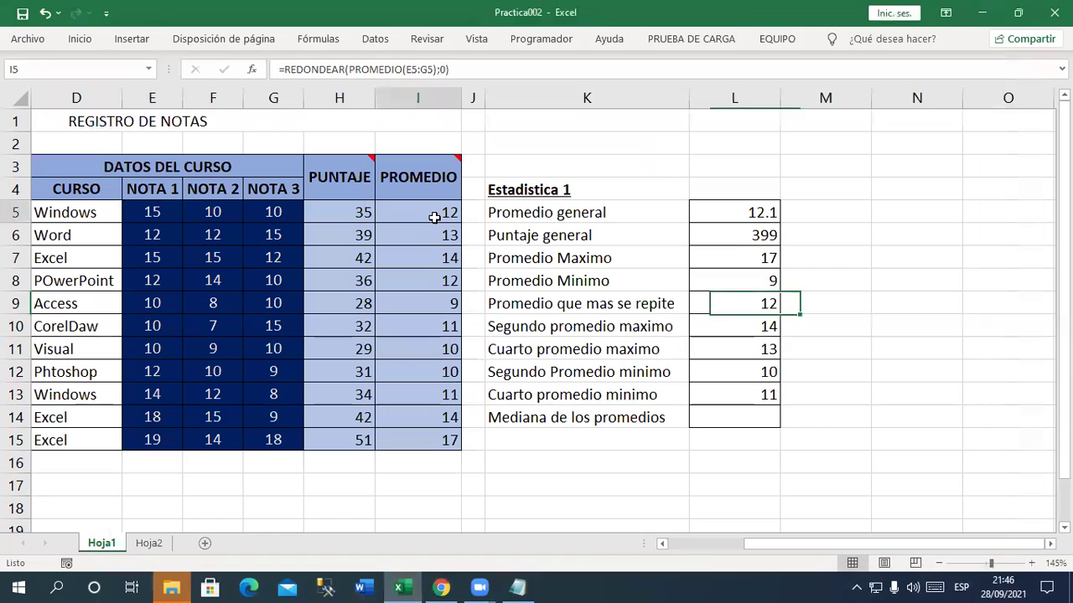
left_click(443, 325)
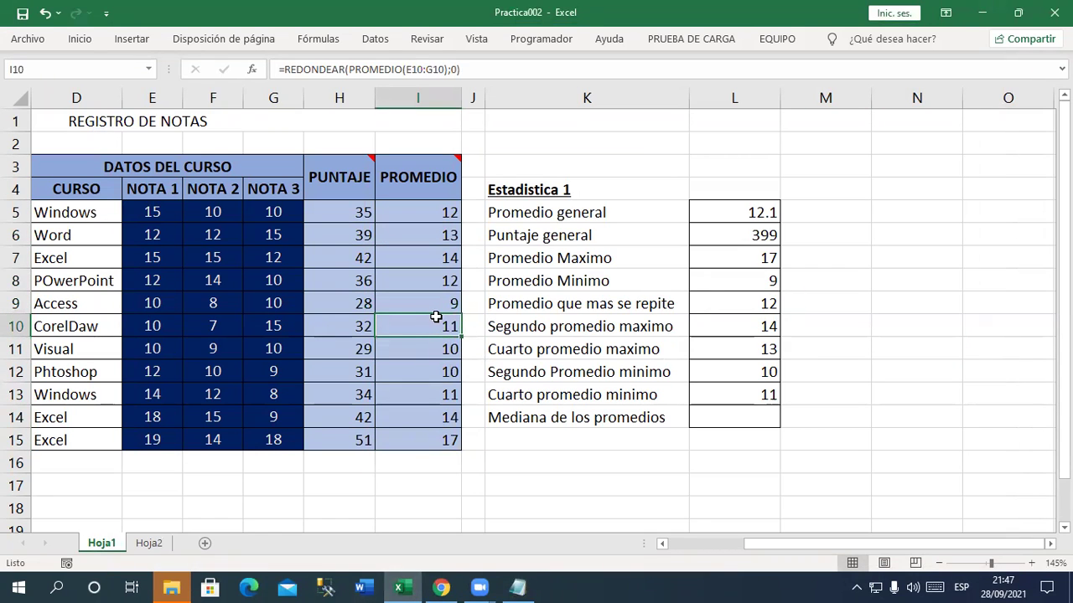
left_click(438, 309)
left_click_drag(440, 310, 445, 329)
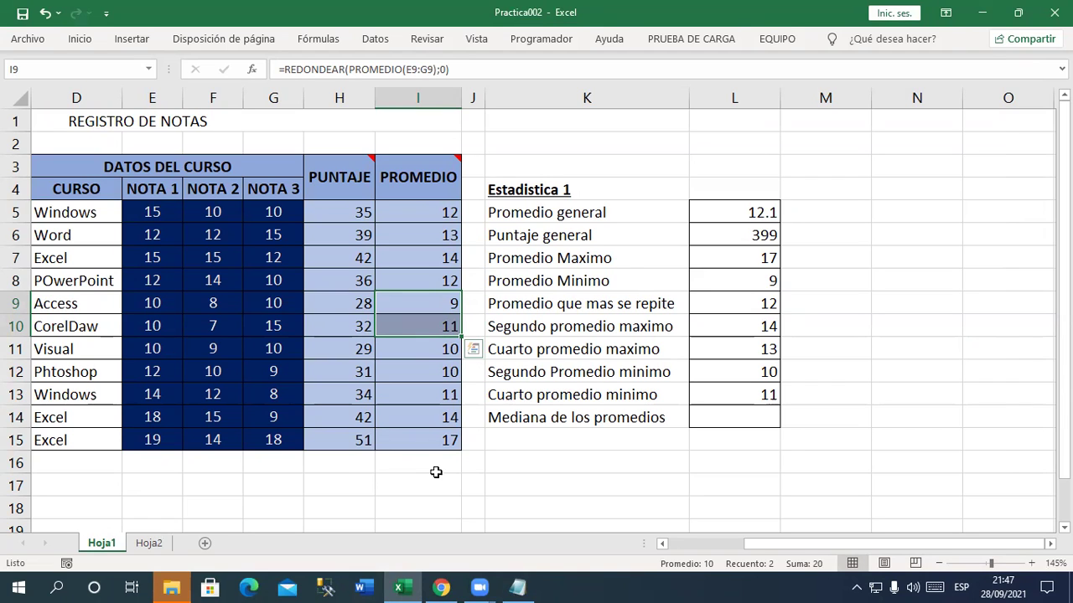
left_click(718, 414)
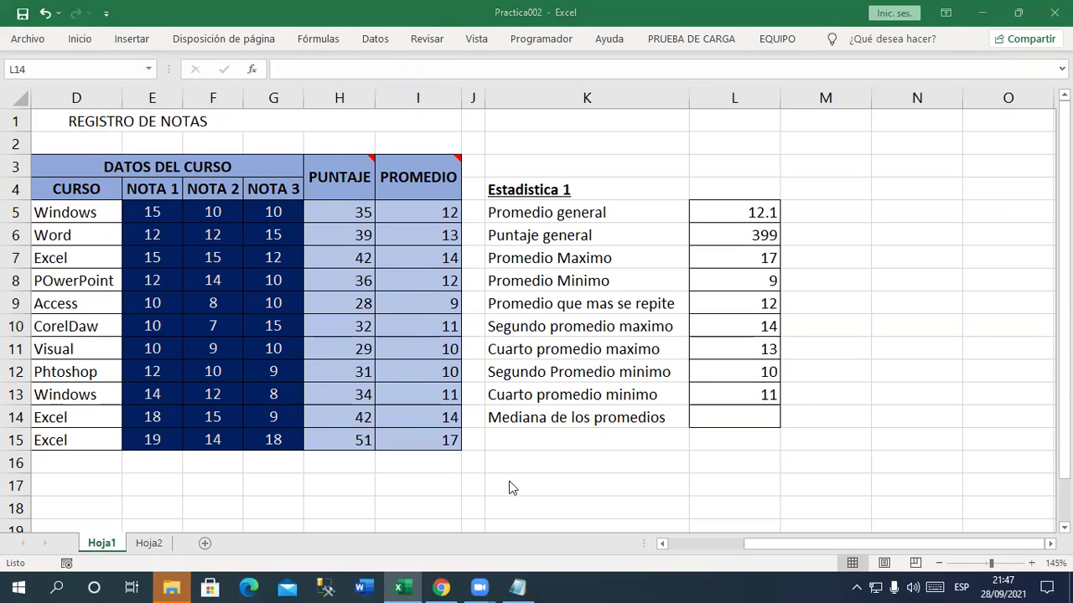
Enter =MEDIANA(I5:I15) in L14 so the median of the averages shows 12.
left_click(758, 432)
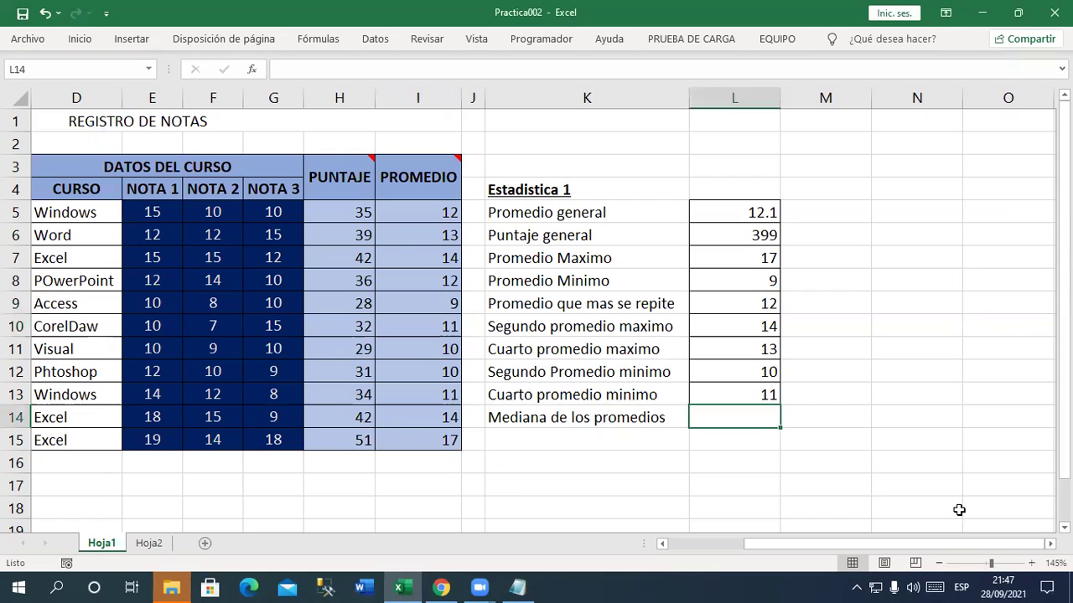
type("=")
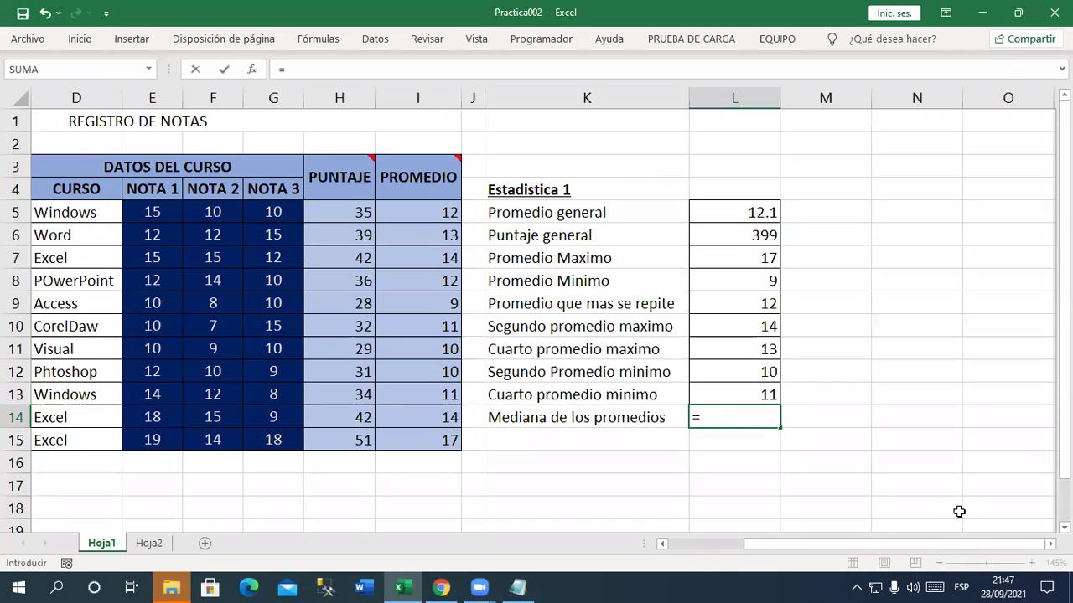
type("media")
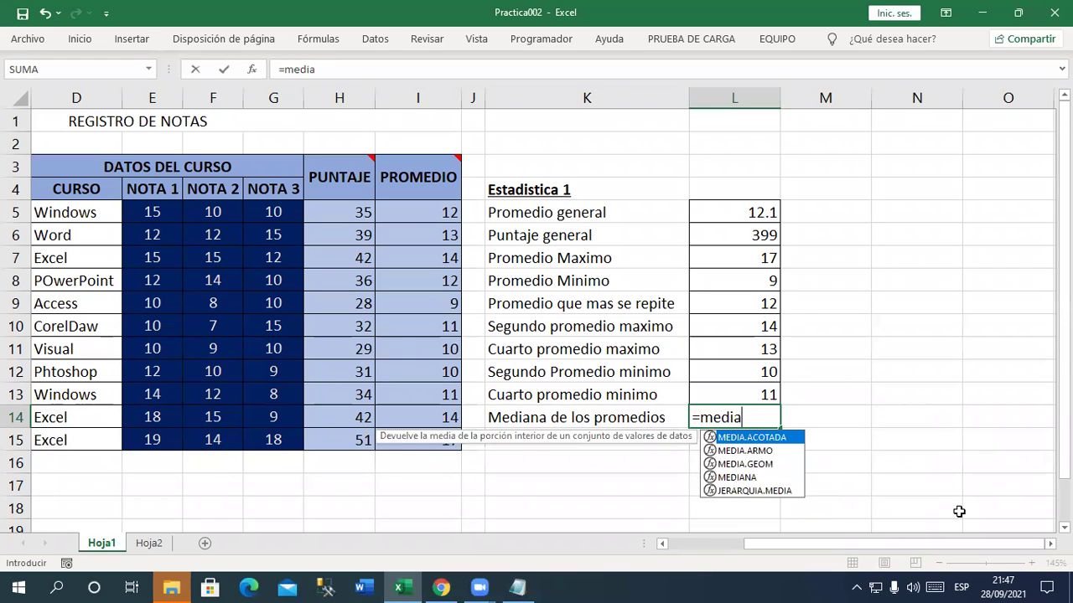
key("Down")
key("Down")
key("Down")
key("Tab")
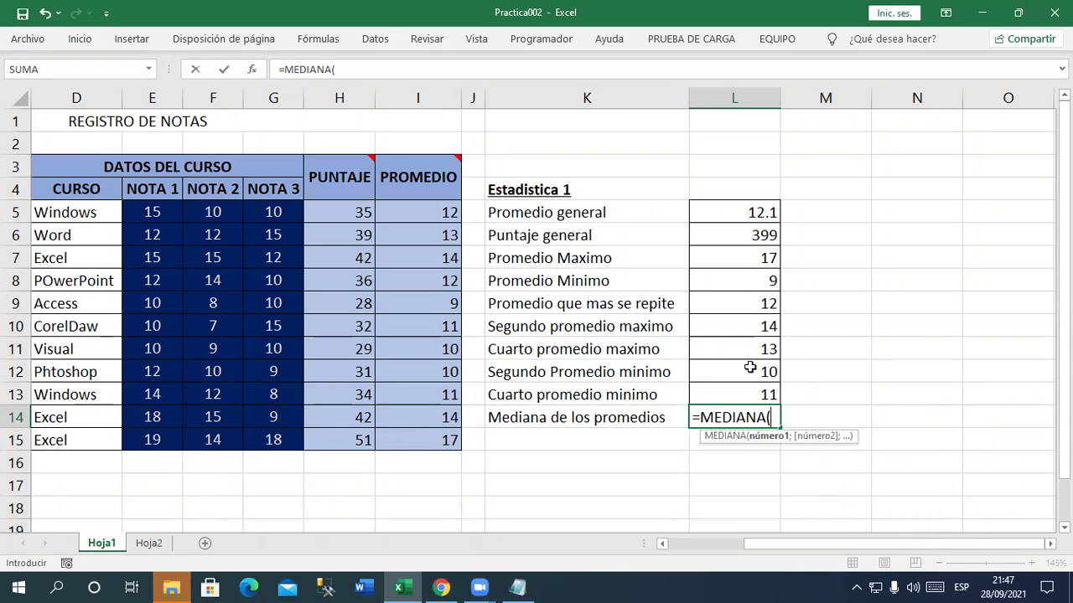
mouse_move(431, 208)
left_mouse_down()
mouse_move(419, 423)
mouse_move(436, 445)
left_mouse_up()
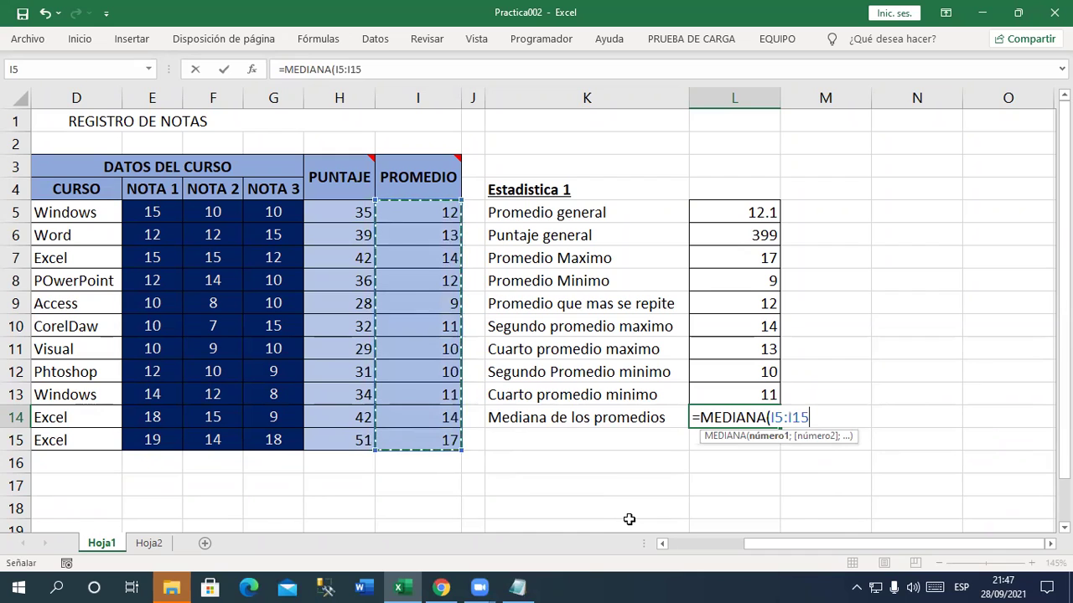
type(")")
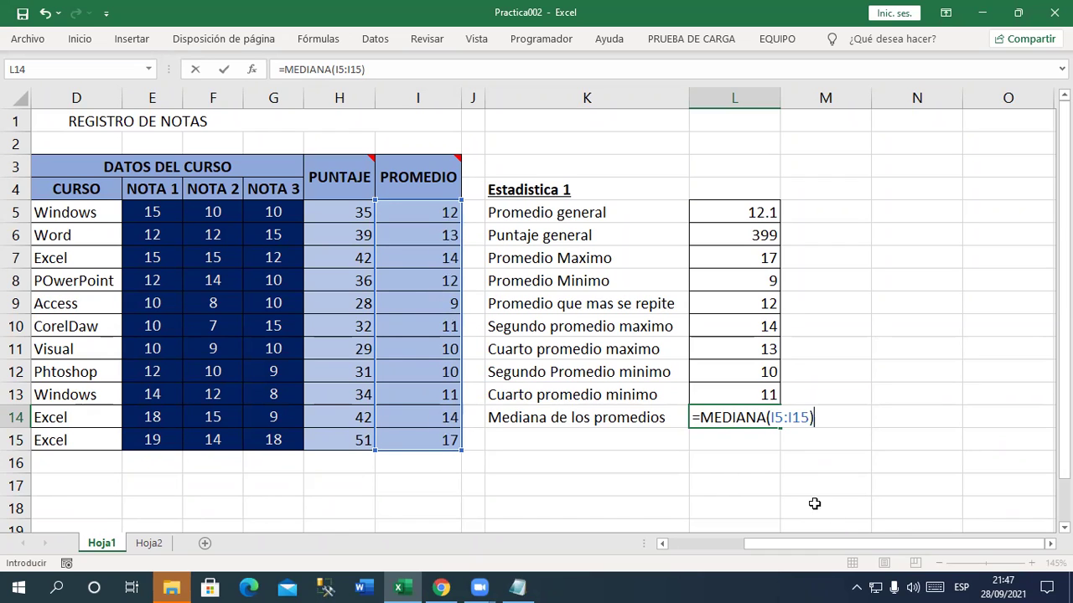
key("Return")
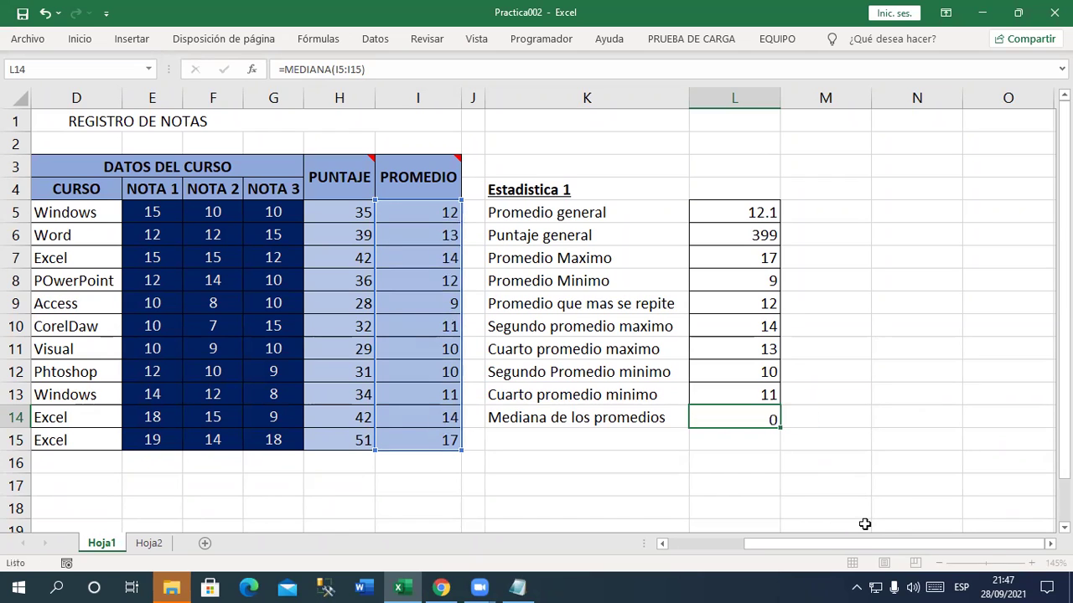
key("Up")
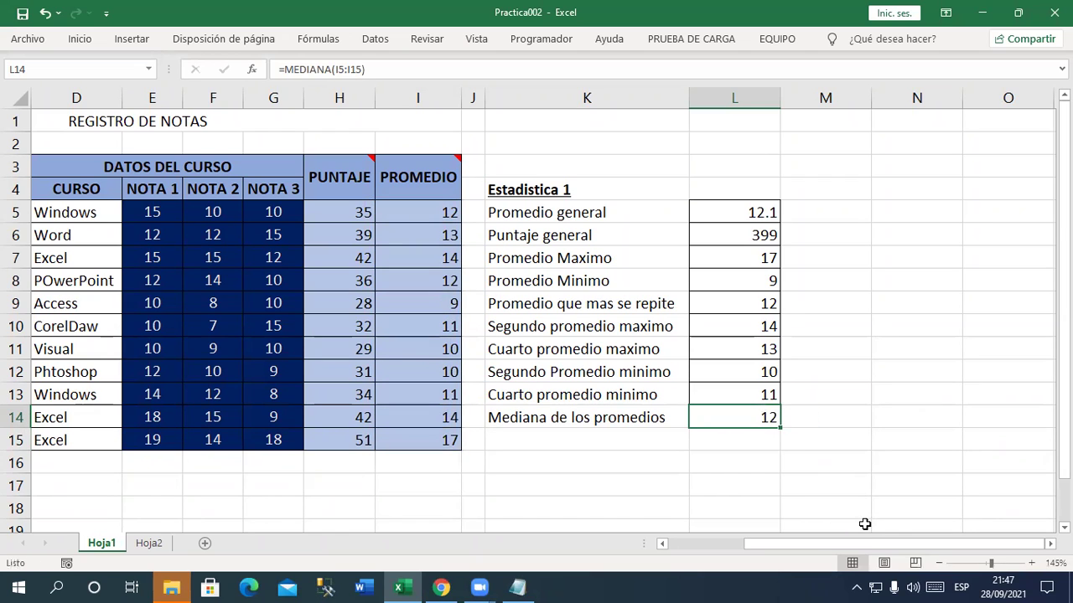
left_click_drag(449, 307, 448, 327)
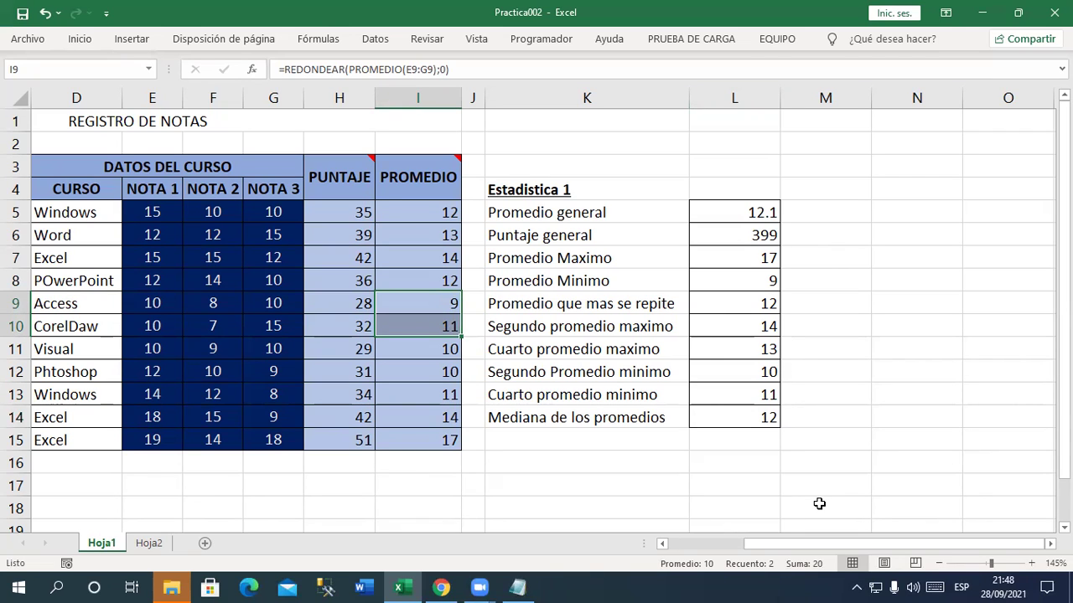
key("F2")
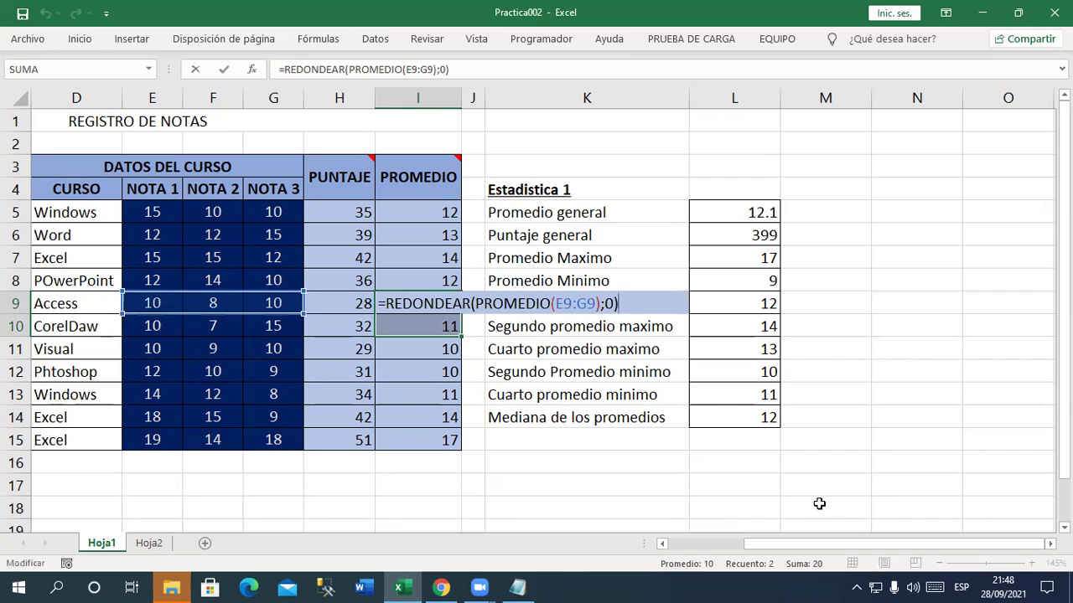
key("Return")
key("Right")
key("Right")
key("Right")
key("Down")
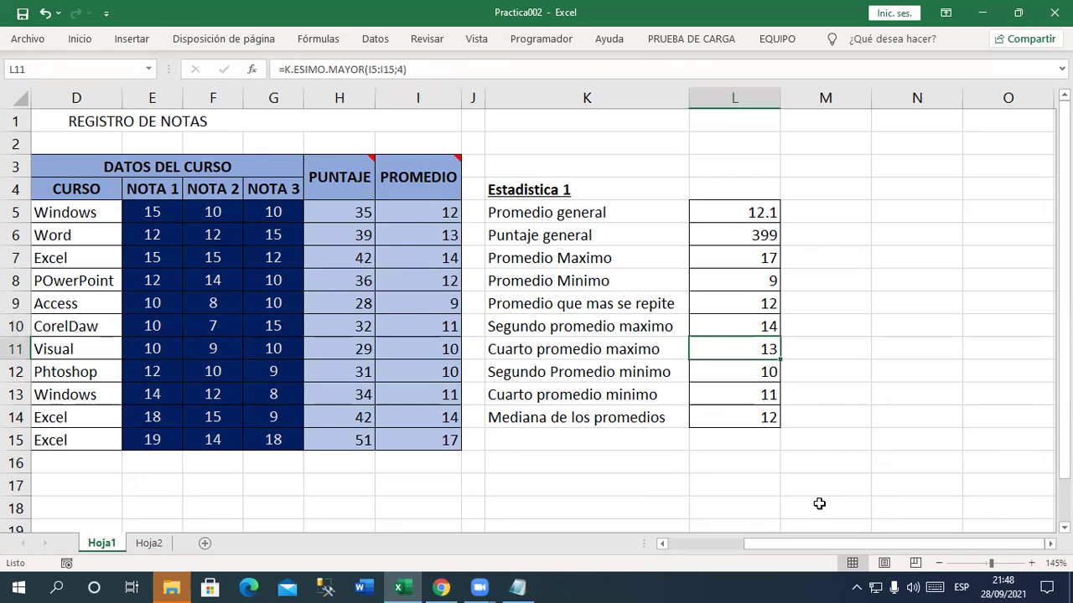
key("Down")
key("Down")
key("Down")
key("F2")
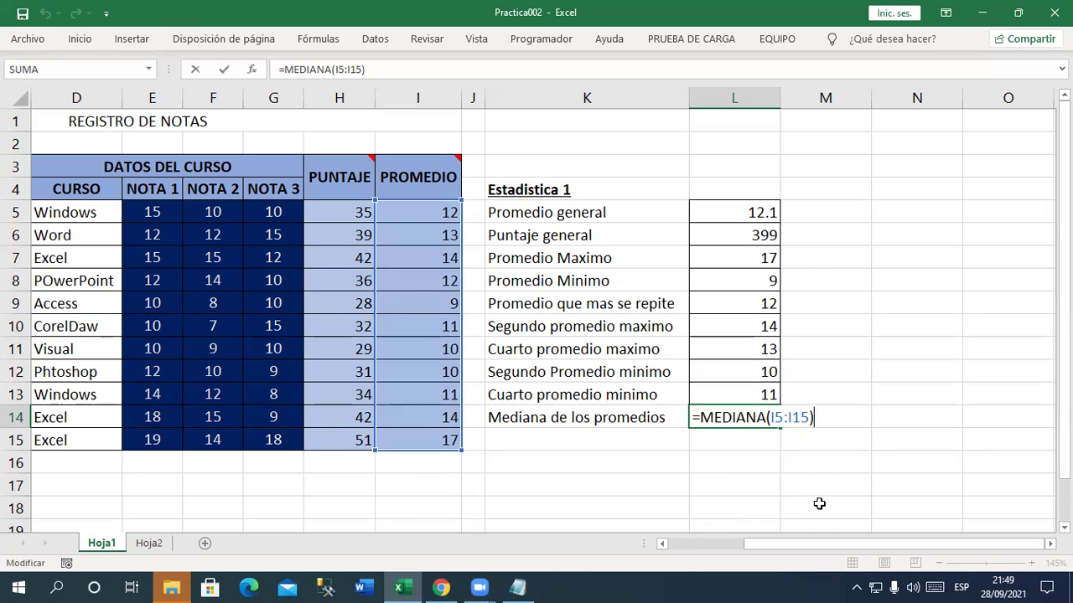
key("Return")
key("Down")
key("Left")
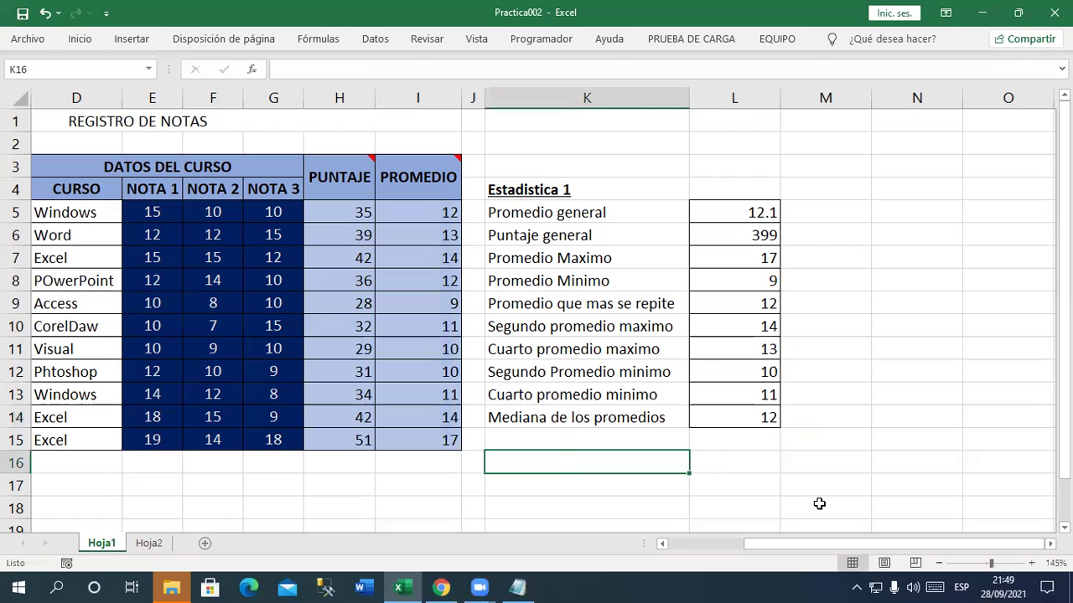
Type the Estadistica 2 heading in K16 and make it bold.
type("Estadistica 2")
key("Return")
key("Up")
key("ctrl+n")
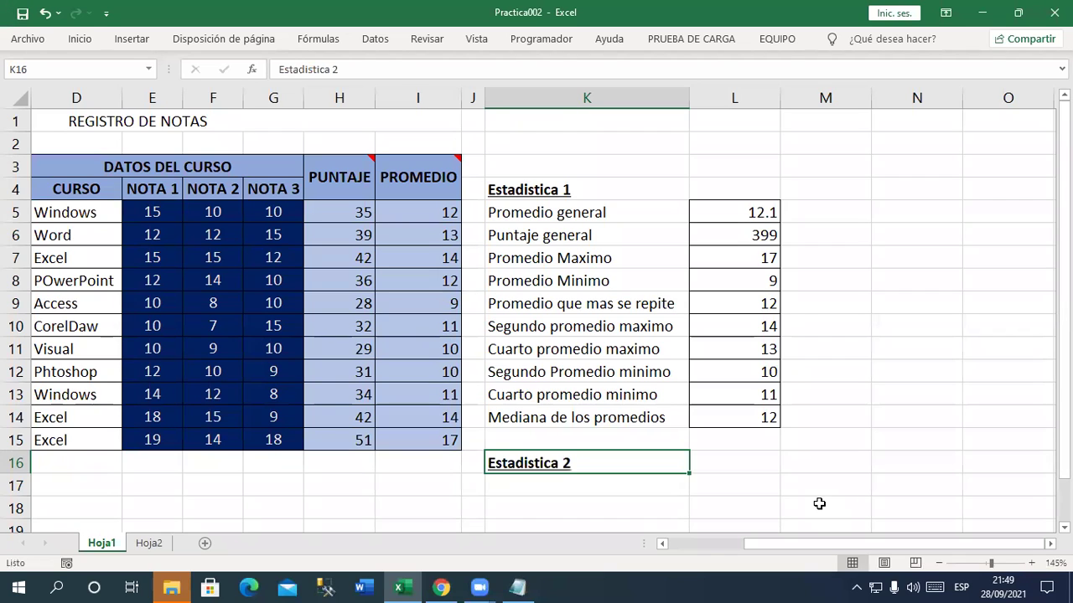
key("Down")
key("Down")
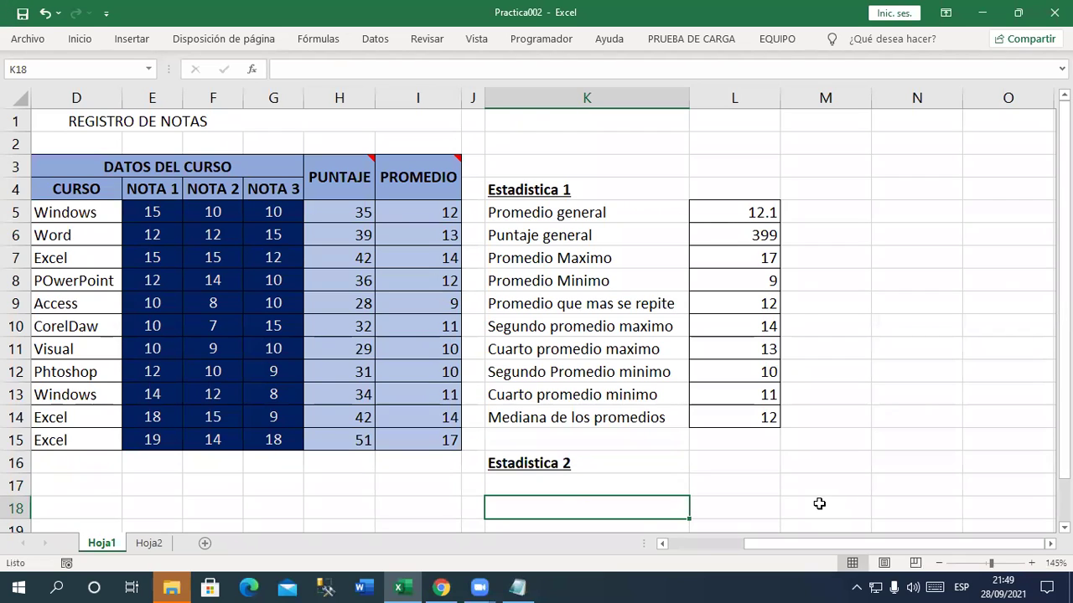
Add the label 'N° de alumnos' in K17 and move to its value cell.
key("Up")
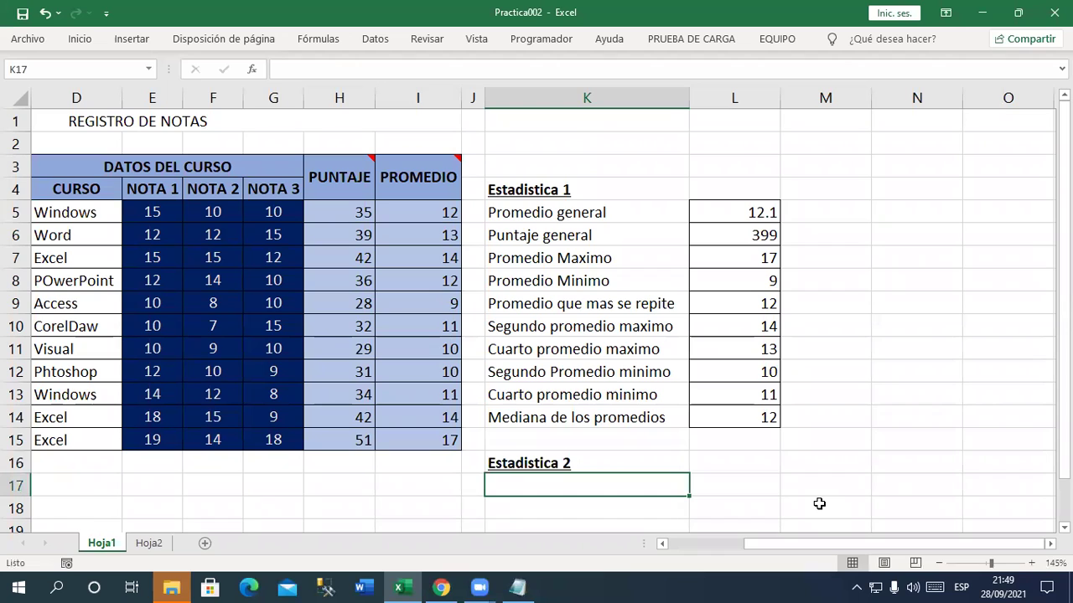
type("N°")
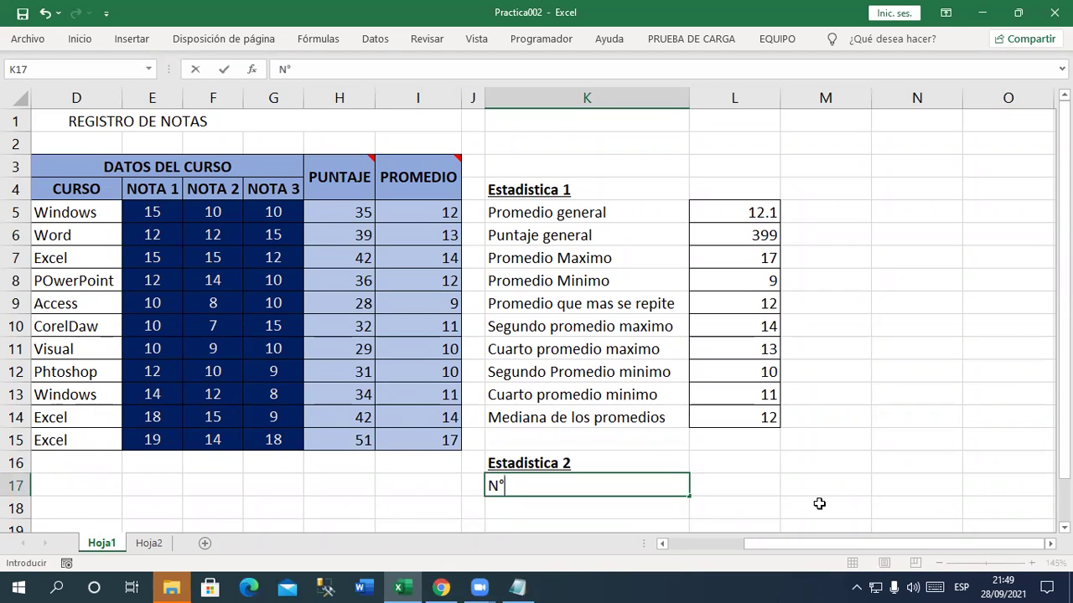
type(" de alumnos")
key("Return")
key("Up")
key("Right")
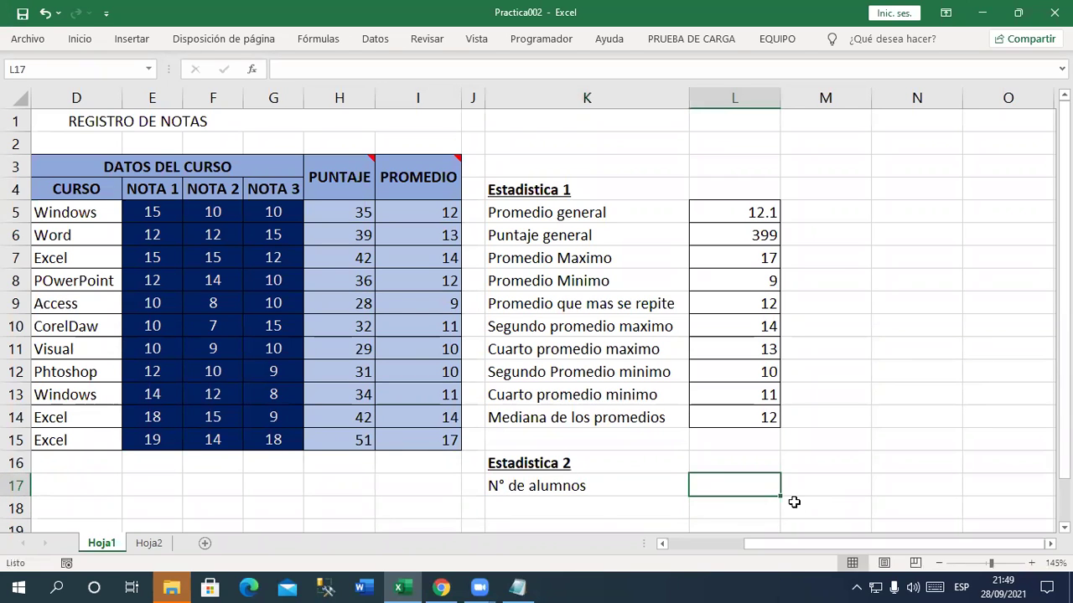
left_click_drag(734, 544, 706, 545)
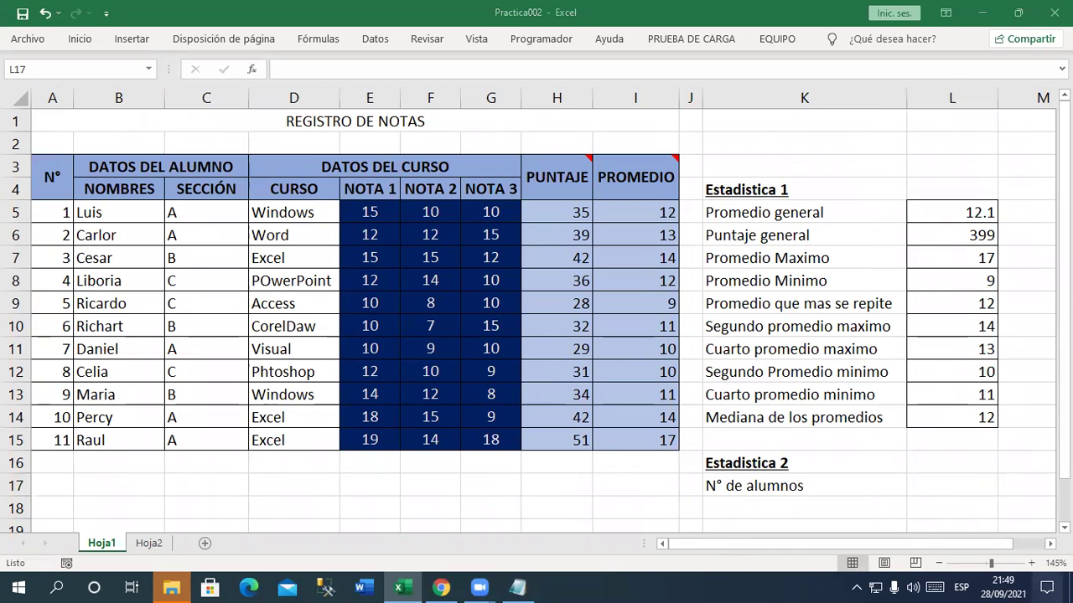
scroll(544, 319, "right", 1)
scroll(941, 458, "right", 2)
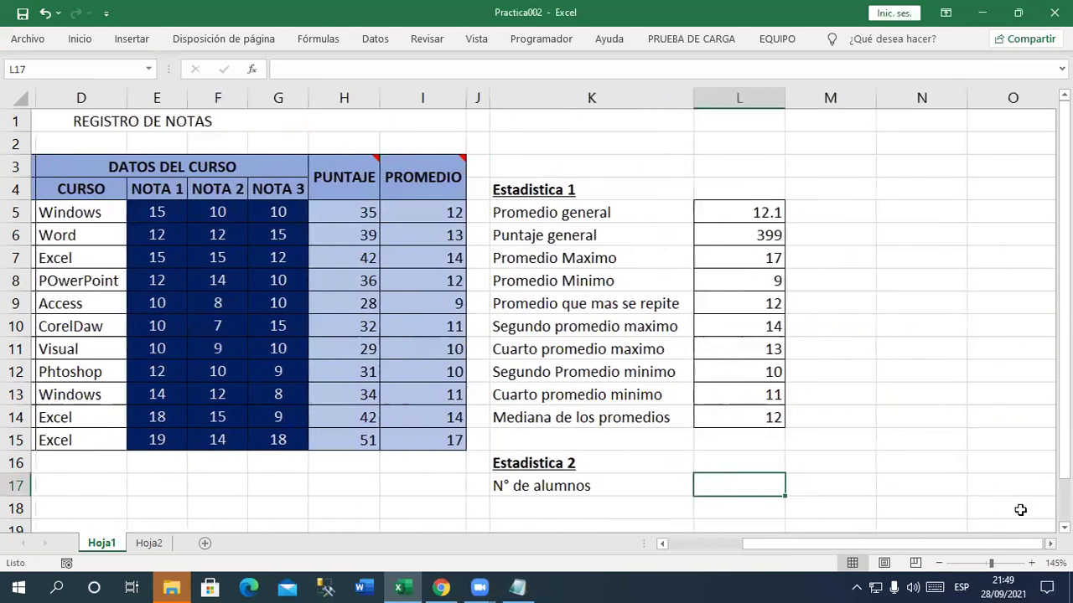
scroll(941, 458, "down", 1)
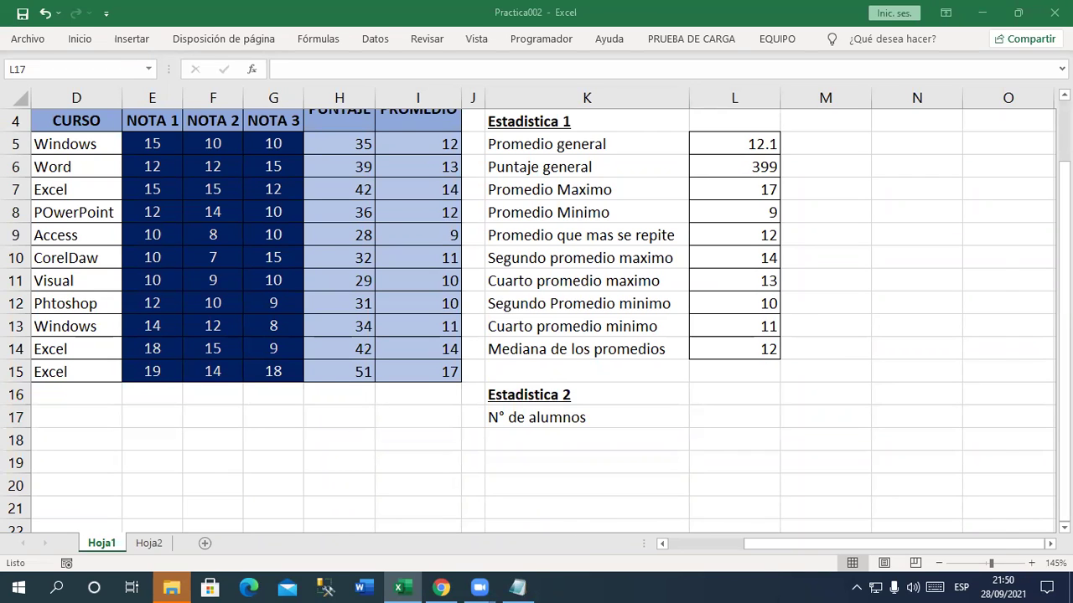
key("alt+Tab")
key("Return")
Add a FUNCIONES DE CONTEO heading with a dashed underline in the notes.
key("Up")
key("Up")
key("Up")
type("FU")
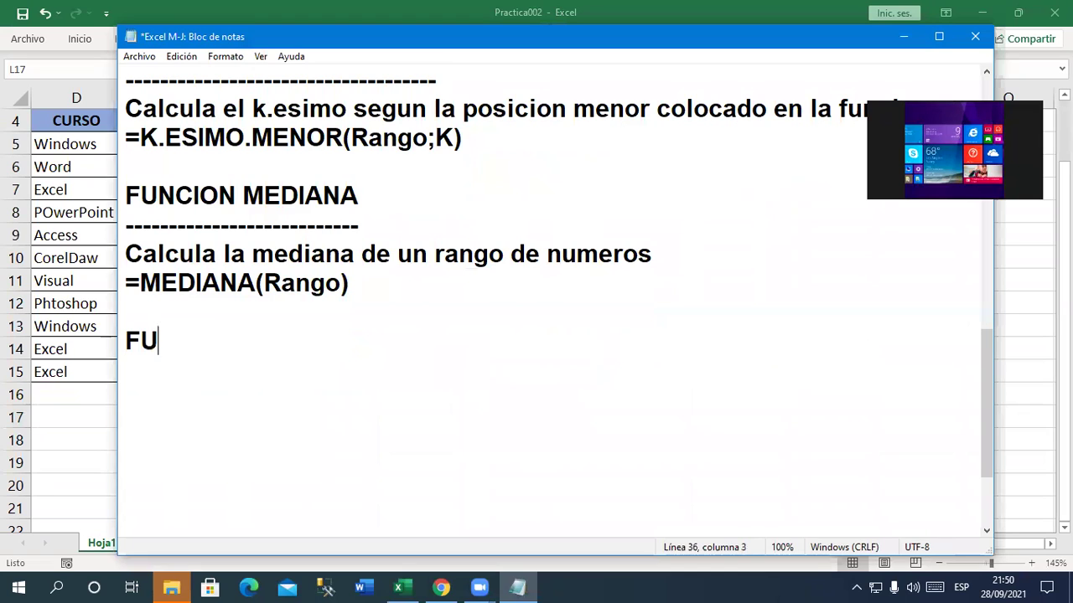
type("NCIONES D")
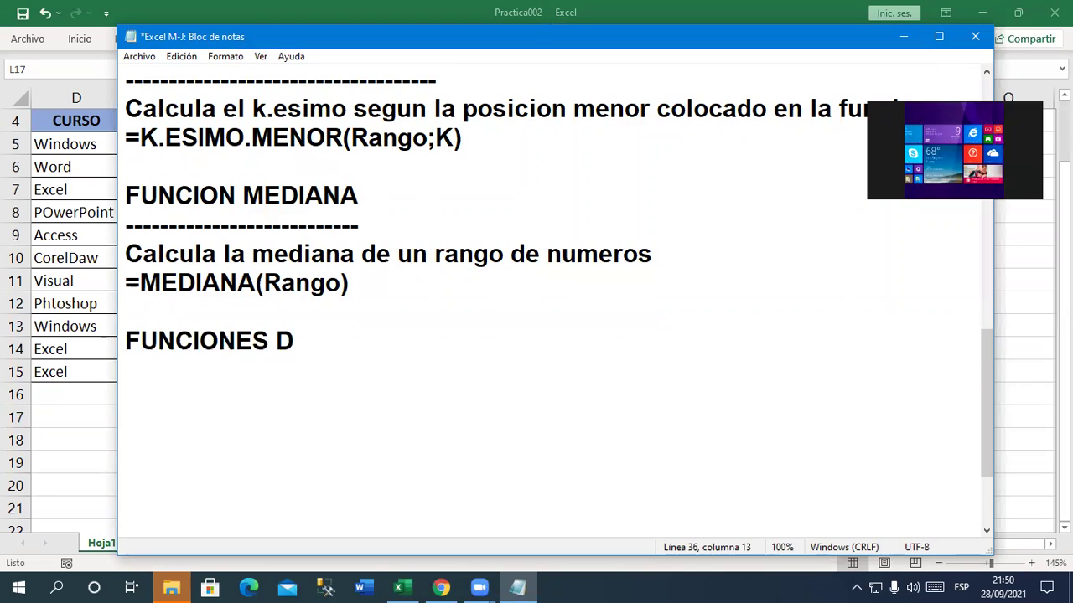
key("BackSpace")
type("E CONTEO")
key("Return")
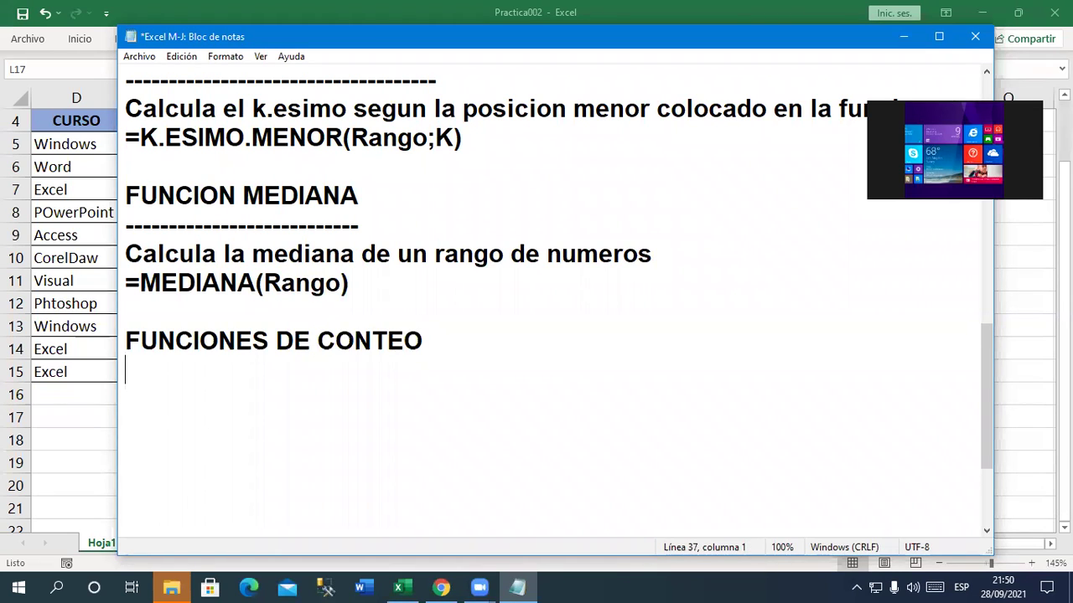
type("----------------------------------")
key("Return")
key("Return")
key("Return")
key("Return")
key("Return")
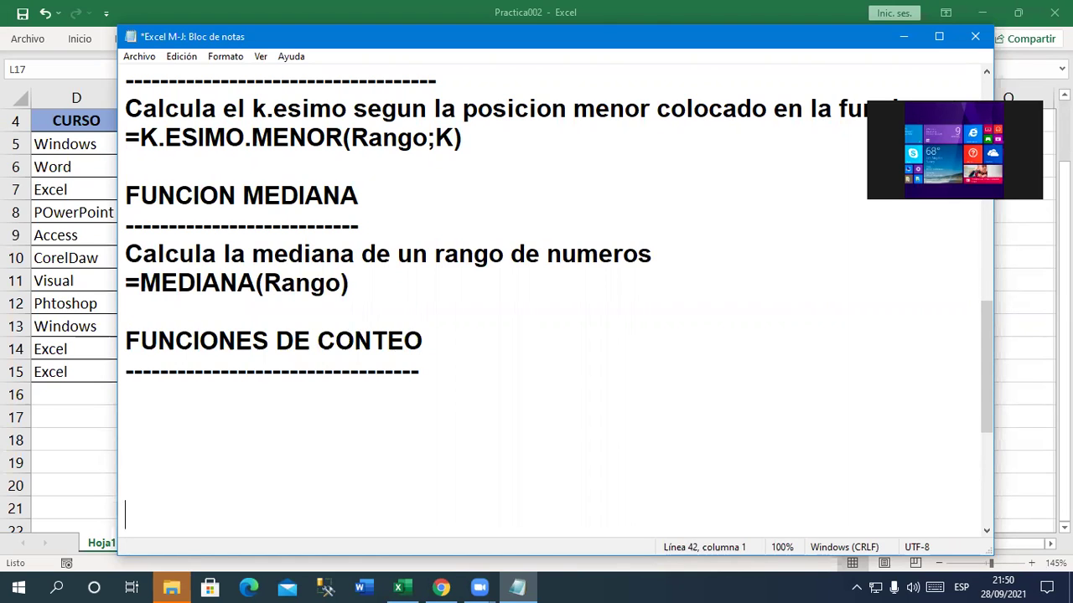
key("Return")
key("Return")
key("Return")
key("Return")
key("Return")
key("Return")
key("Return")
key("Return")
key("Return")
key("BackSpace")
key("Up")
key("Up")
key("Up")
key("Up")
key("Up")
key("Up")
key("Up")
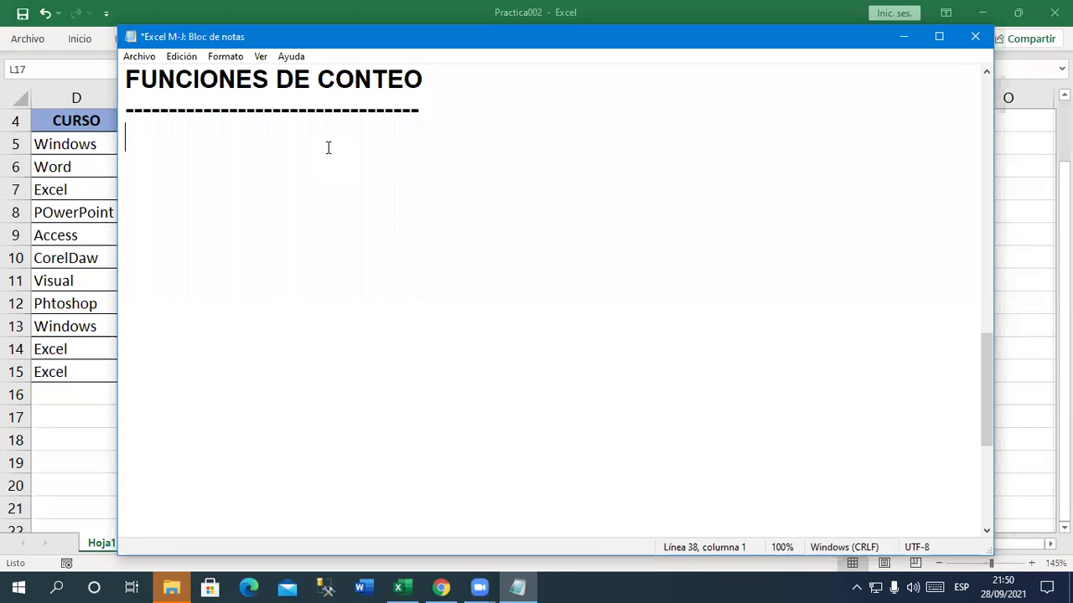
Type 'Son funciones que nos ayudan a contar celdas.' under the dashes.
type("Son funciones que nos ayudan a contar celdas.")
key("Return")
key("Return")
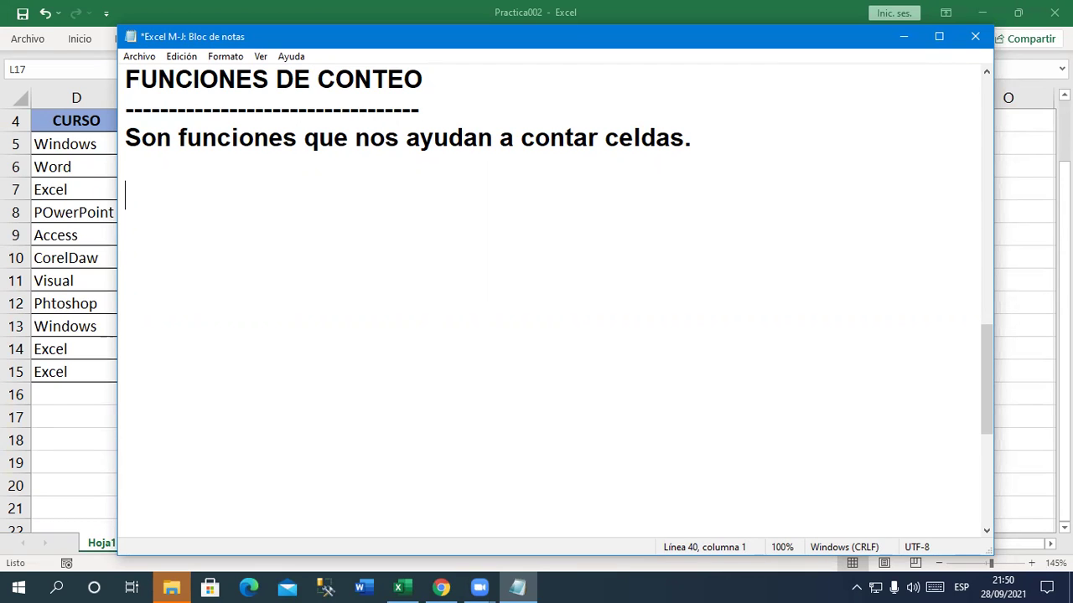
key("Tab")
key("BackSpace")
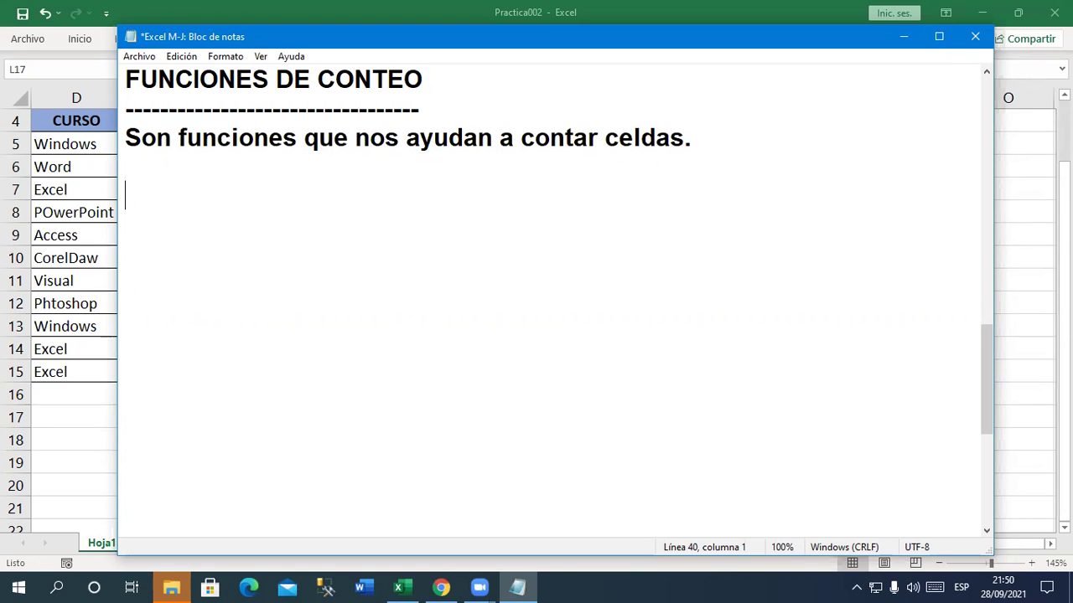
Type a FUNCION CONTARA heading, dashes and 'Cuenta celdas que contienen cualquier tipo de valores'.
type("FUNCION")
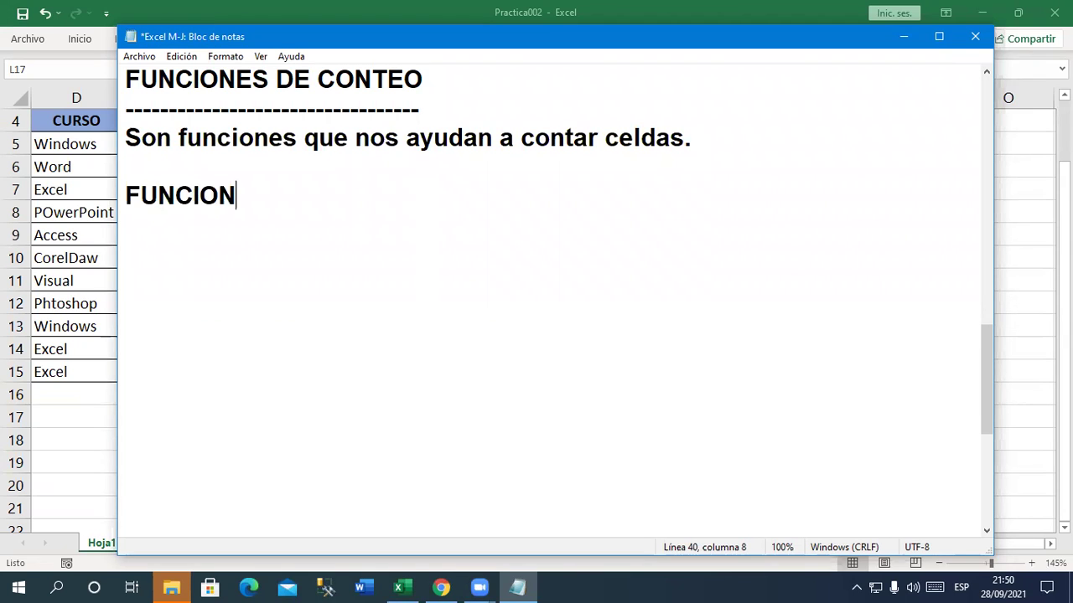
type(" CONTARA")
key("Return")
type("-")
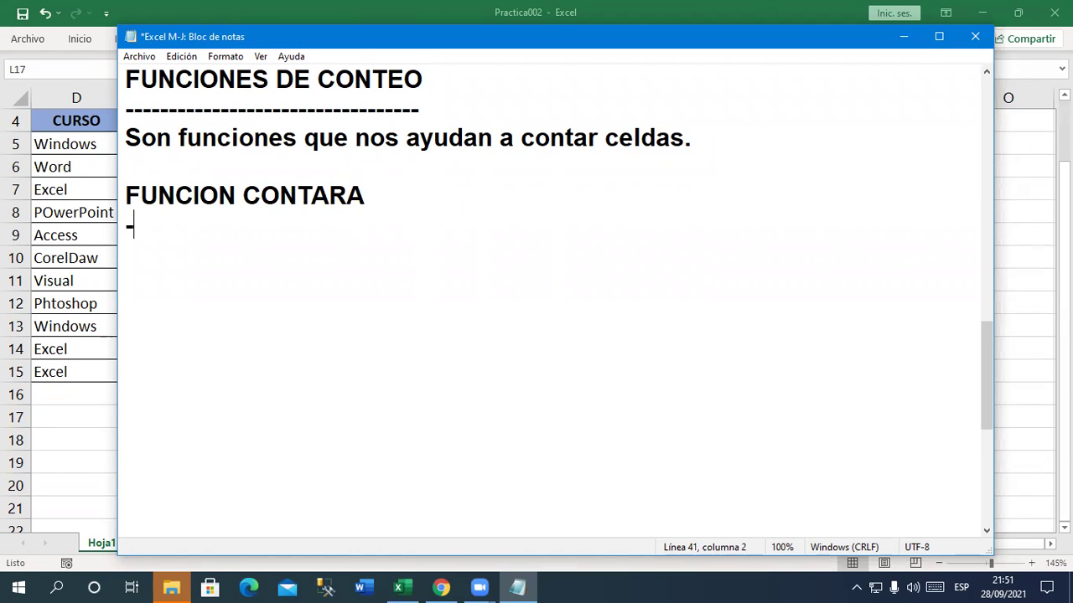
type("--------------------------")
key("Return")
type("Cuenta ced")
key("BackSpace")
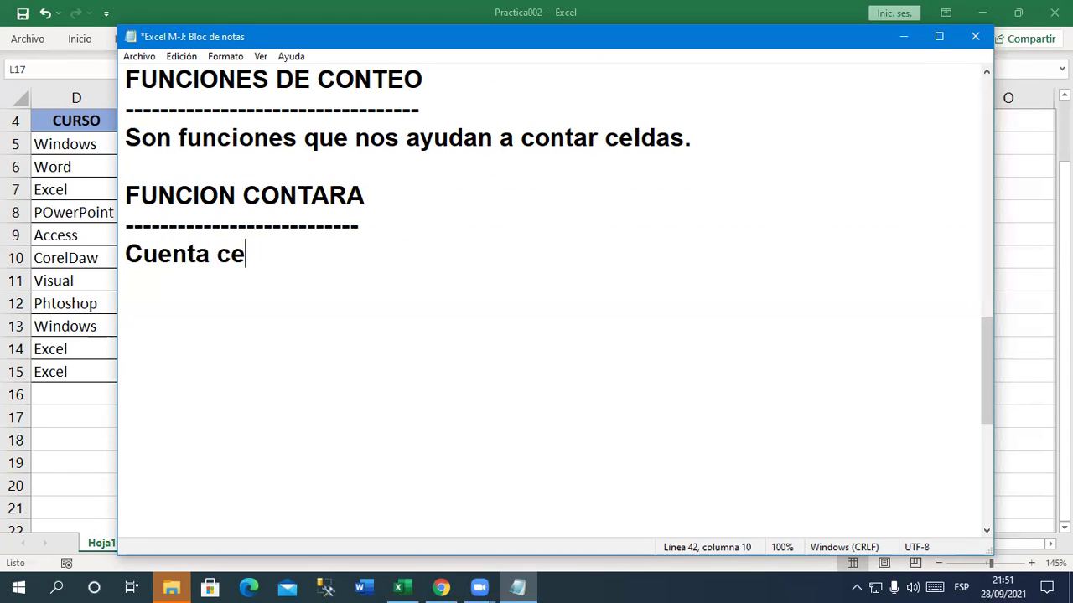
type("ldas ")
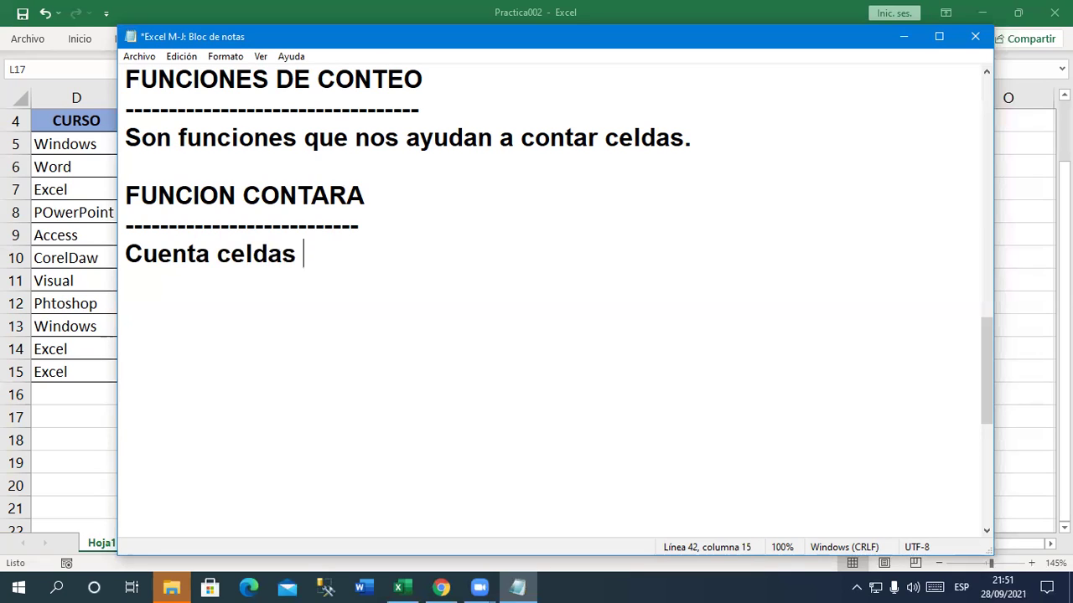
type("c")
key("BackSpace")
type("qi")
key("BackSpace")
type("ue con")
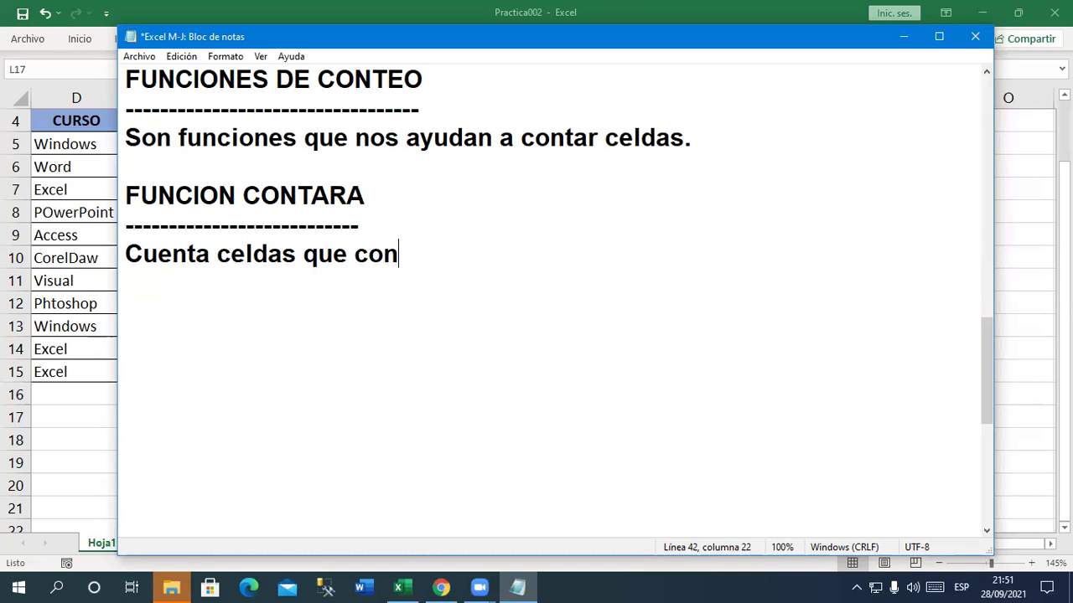
type("tienen cualuier")
key("BackSpace")
key("BackSpace")
key("BackSpace")
key("BackSpace")
key("BackSpace")
type("quier tipo e")
key("BackSpace")
type("de valore")
Add =CONTARA(Rango) and end the description with 'Menos celdas en blanco.'.
key("Return")
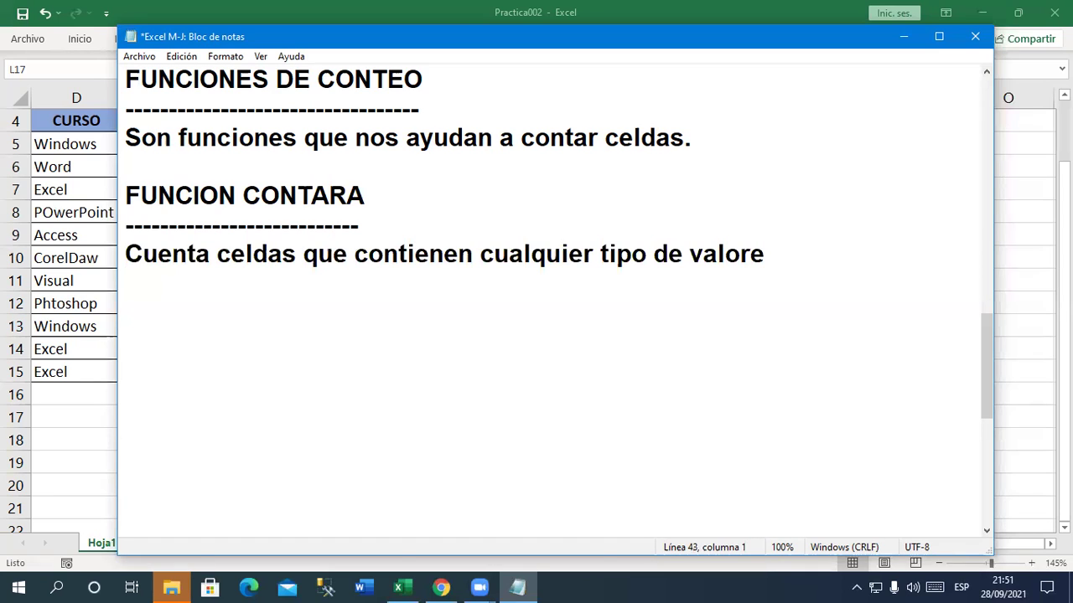
type("=CONA")
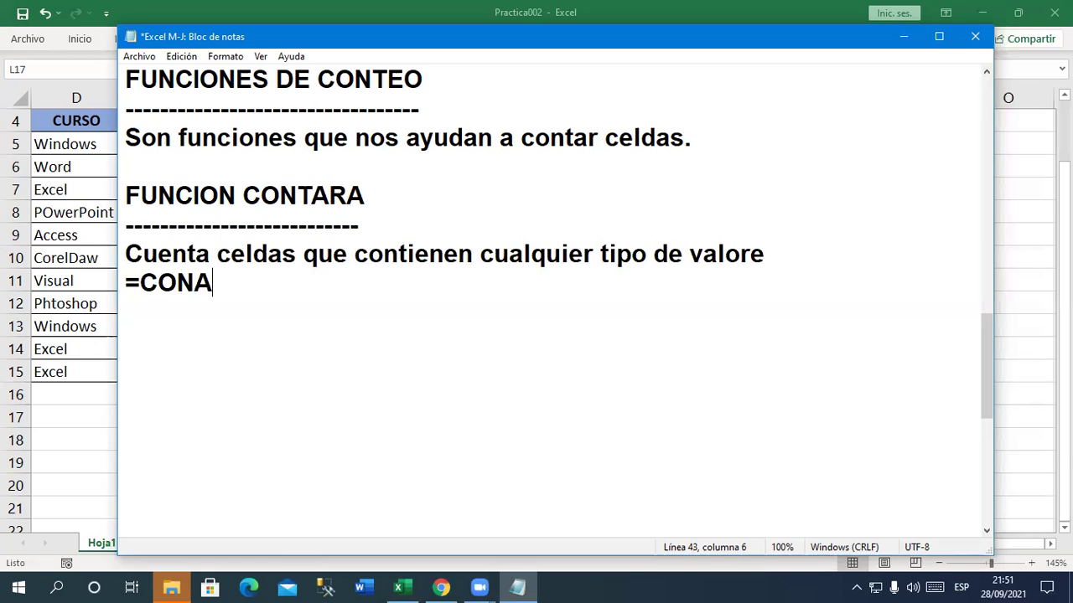
key("BackSpace")
type("TARA(")
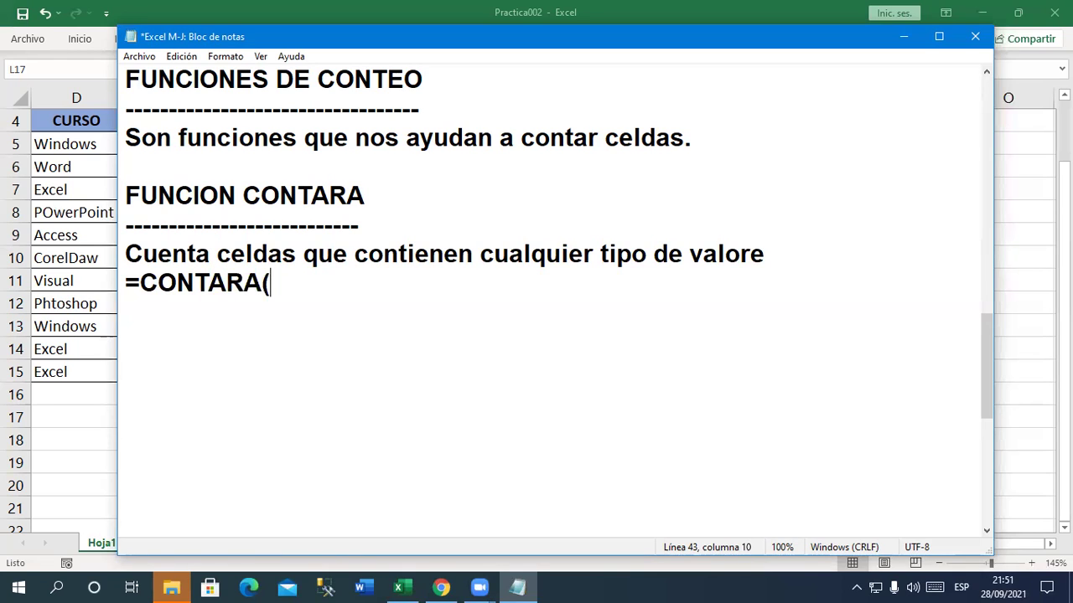
type("Rango)")
key("Up")
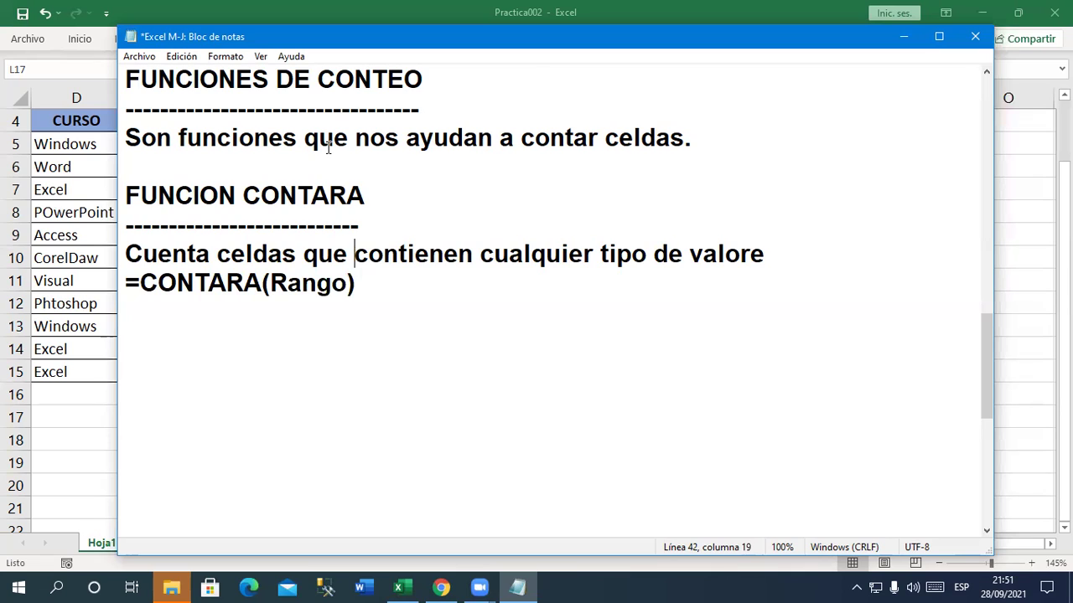
key("End")
type("s. ")
type("Menois")
key("BackSpace")
key("BackSpace")
key("BackSpace")
type("s")
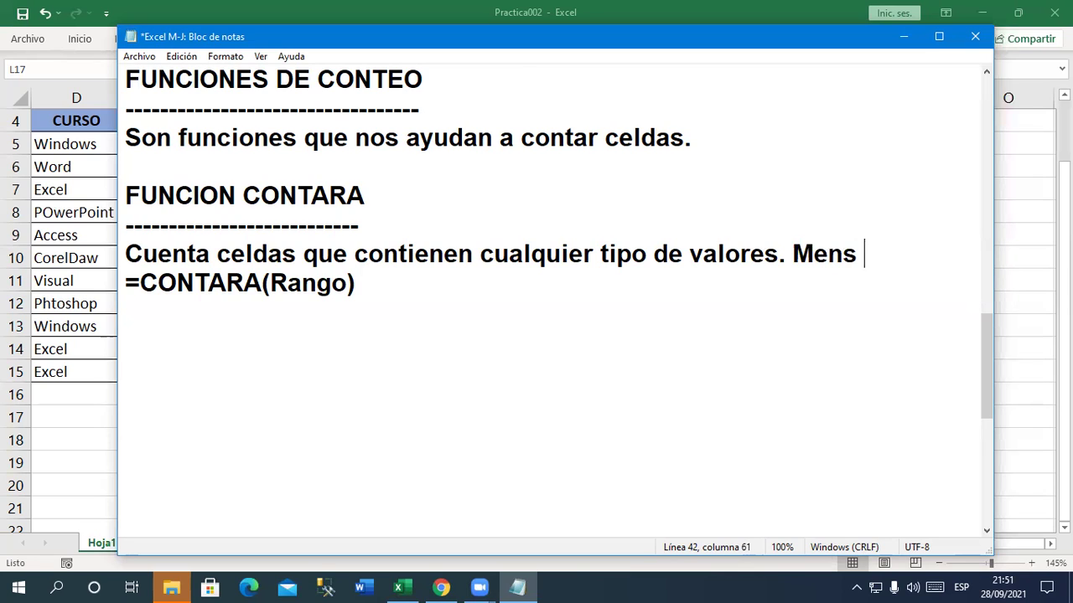
key("BackSpace")
key("BackSpace")
type("os celdas ")
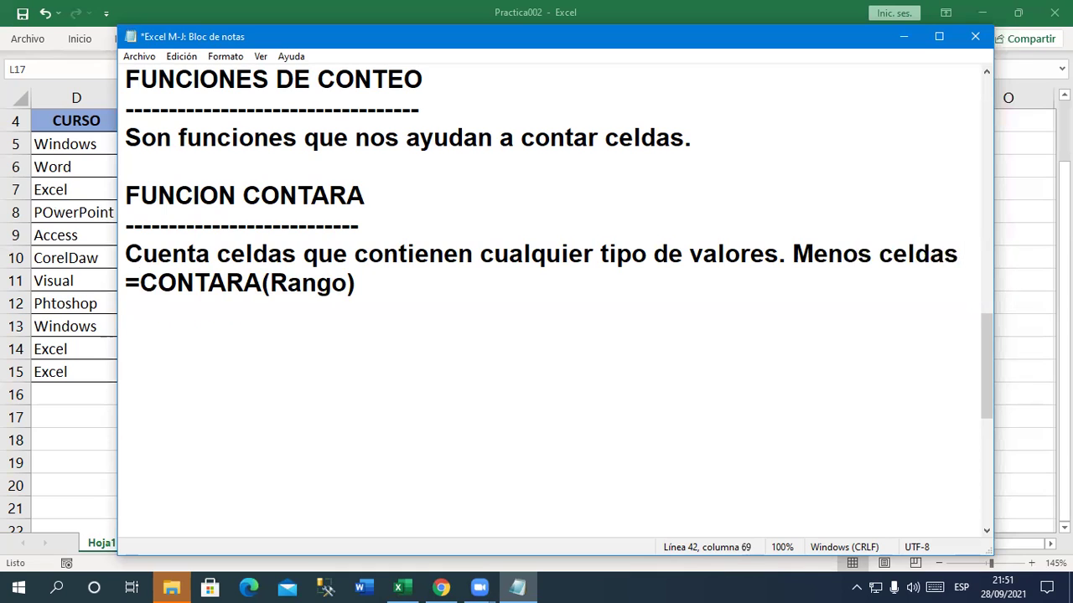
type("en blanco")
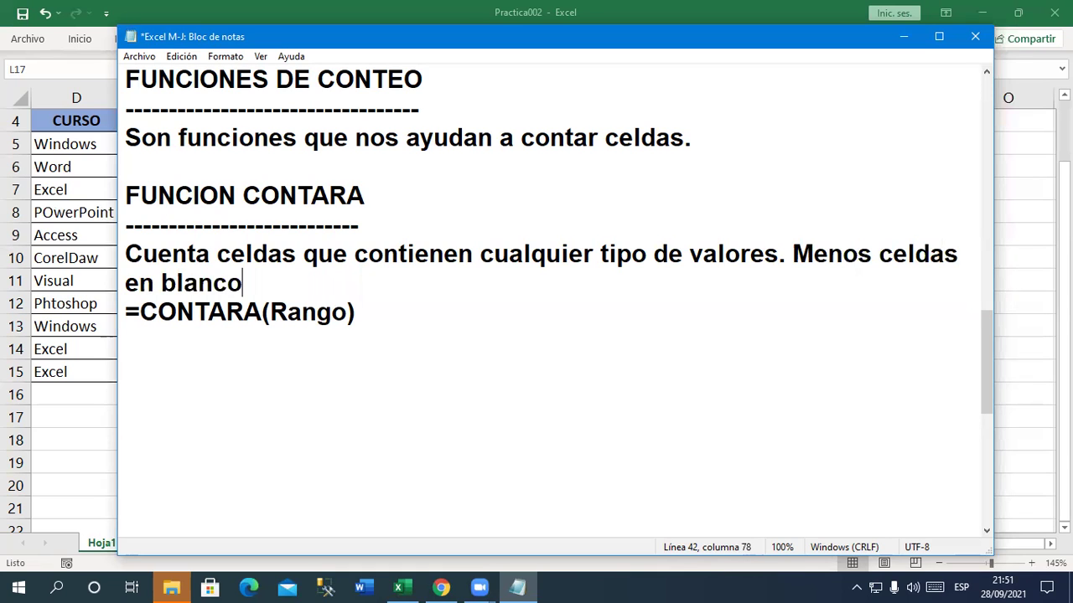
type(".")
Add a FUNCION CONTAR heading, dashes and its description of counting number or date cells, excluding blanks.
key("ctrl+End")
type("F")
type("UNCION CON")
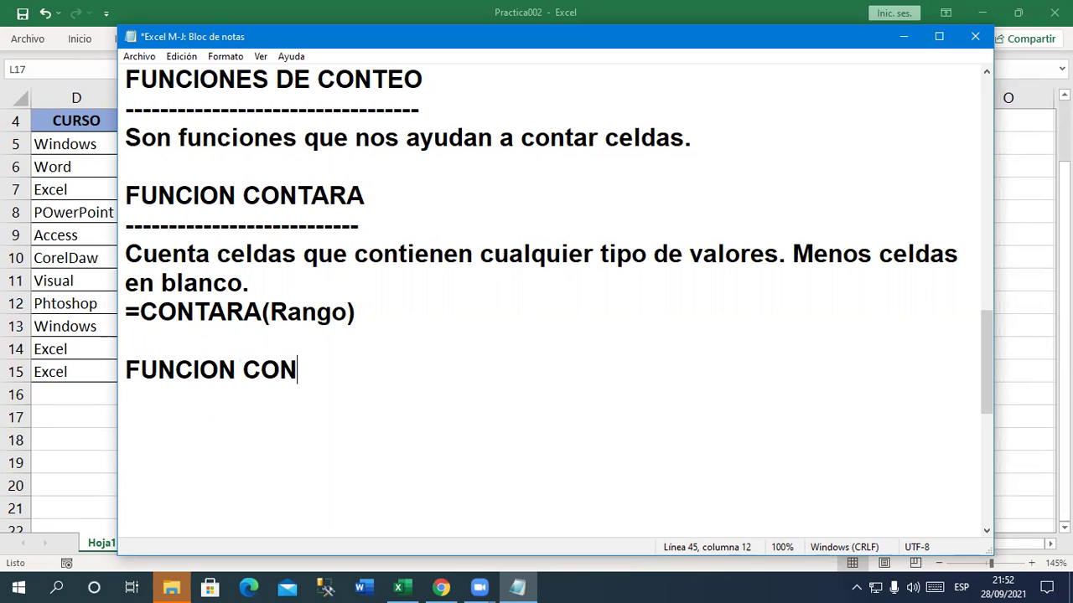
type("TAR")
key("Return")
type("--------------------------")
key("Return")
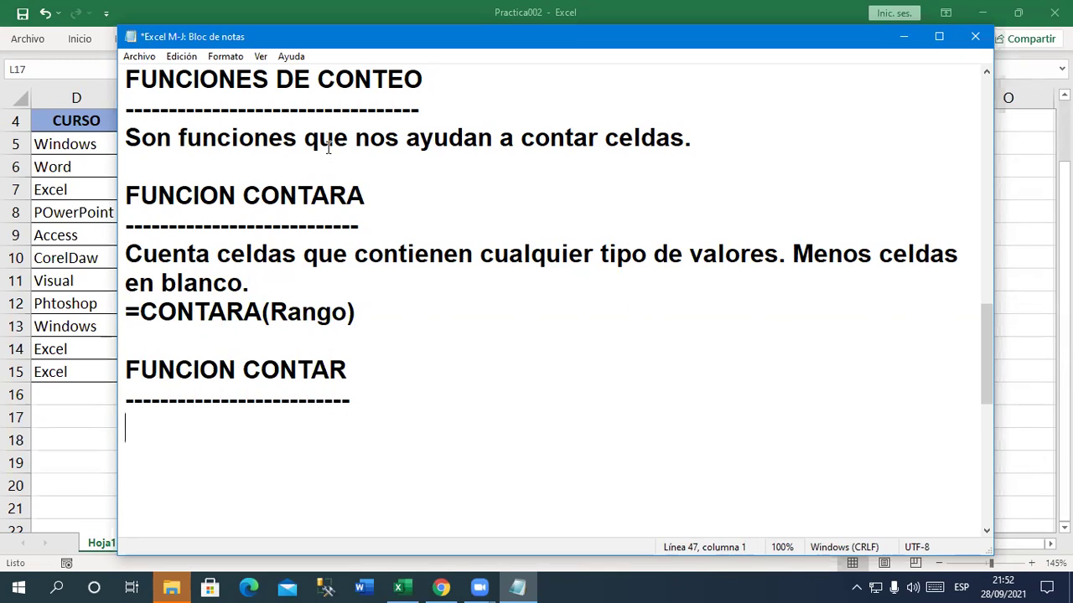
type("c")
key("BackSpace")
type("Cuenta celdas que conti")
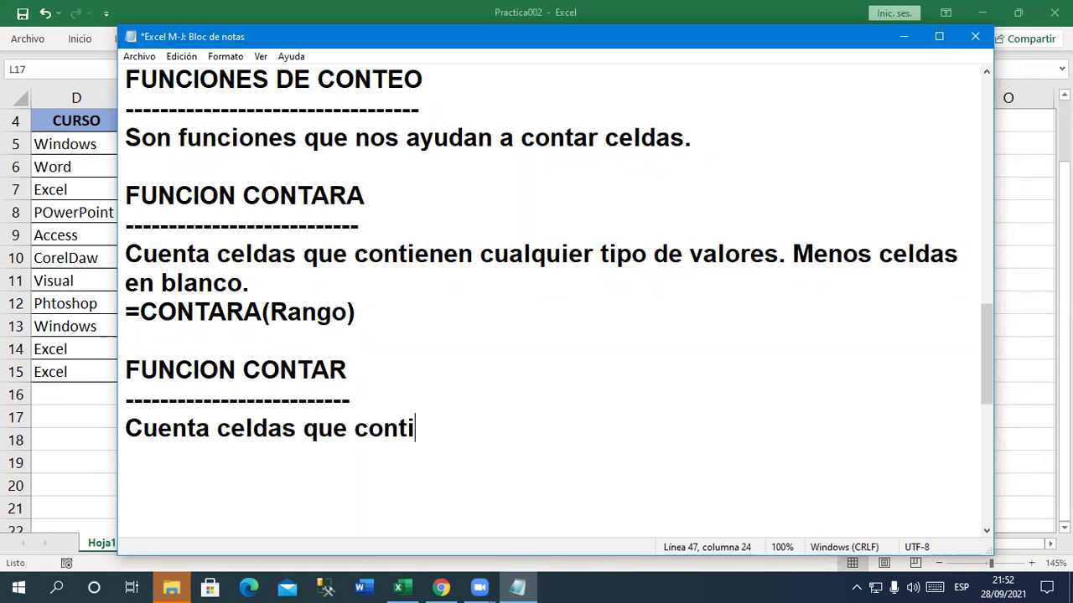
type("enen valores de tipo numero o fecha. No cuenta cel")
type("das en blanco")
Write =CONTAR(Rango) below and start the FUNCION CONTAR.BLANCO heading.
key("Return")
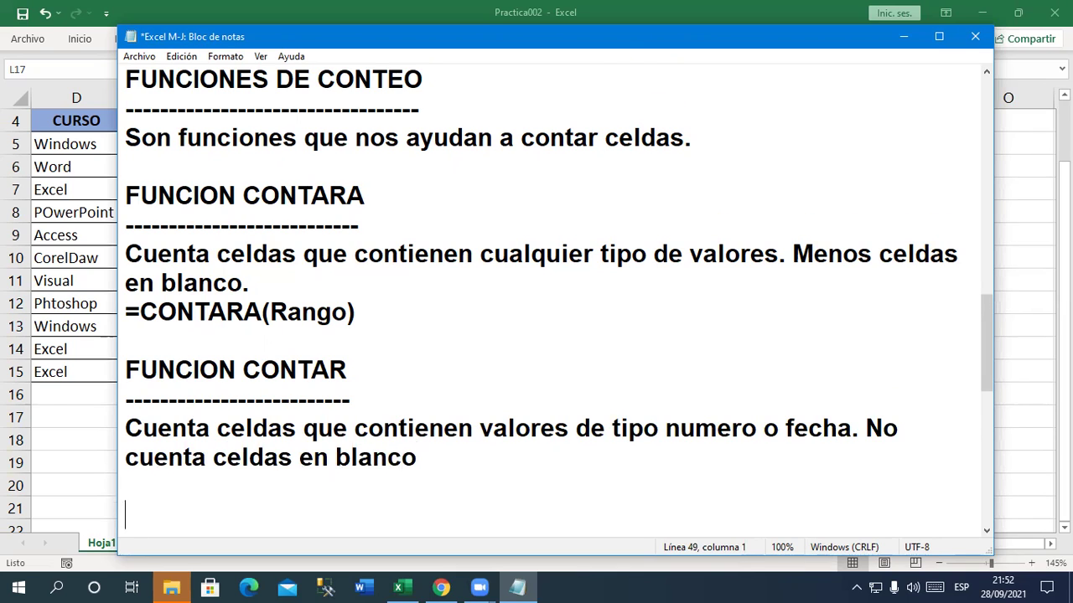
key("Return")
key("Return")
key("Return")
key("BackSpace")
key("BackSpace")
key("BackSpace")
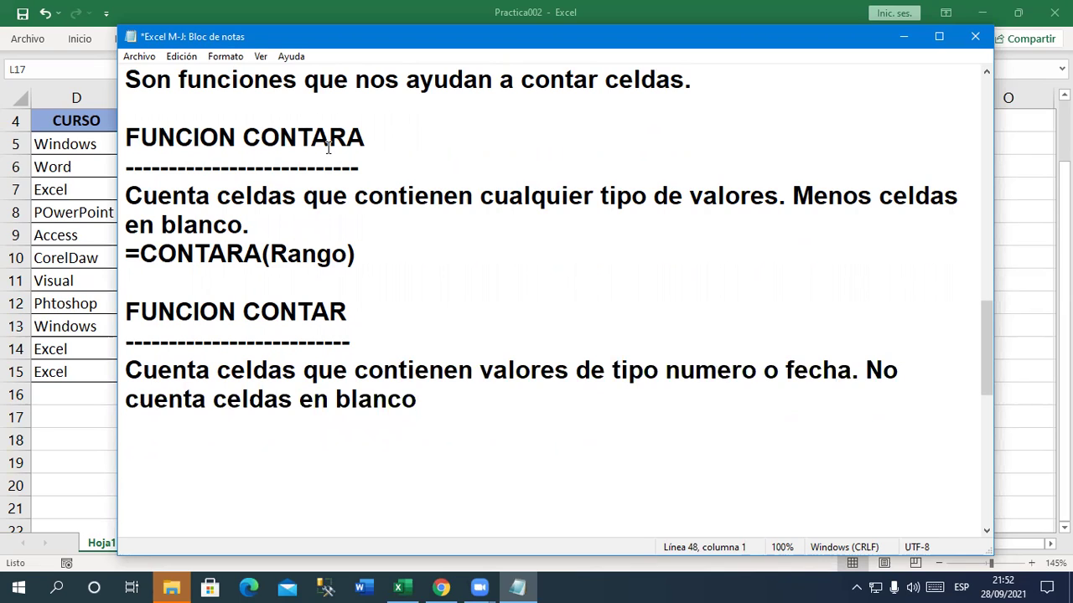
type("o")
key("BackSpace")
type("=CONTAR")
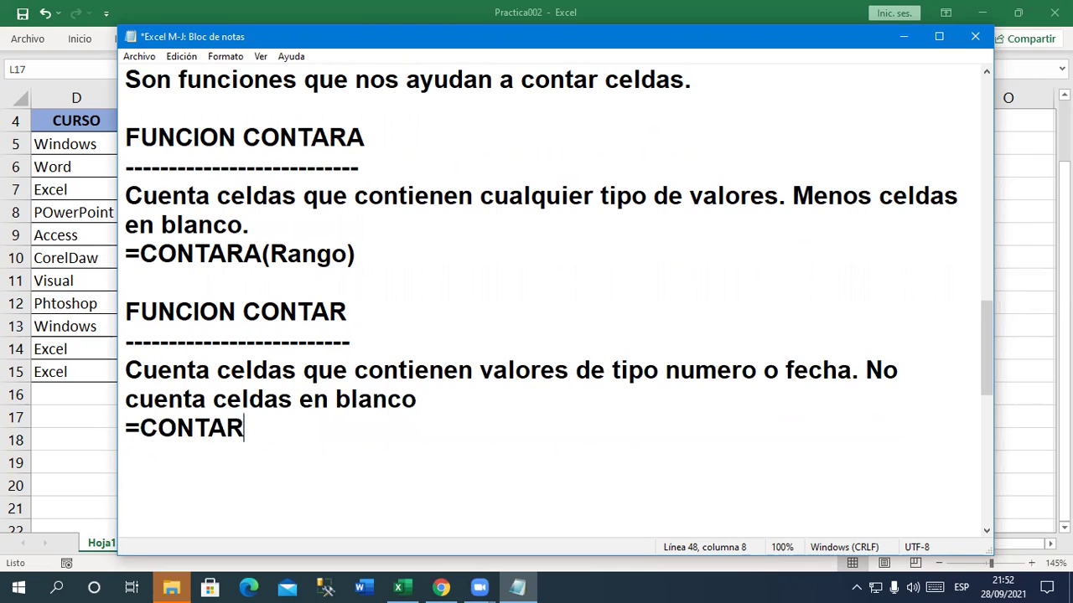
type("(Rango)")
key("Return")
key("Return")
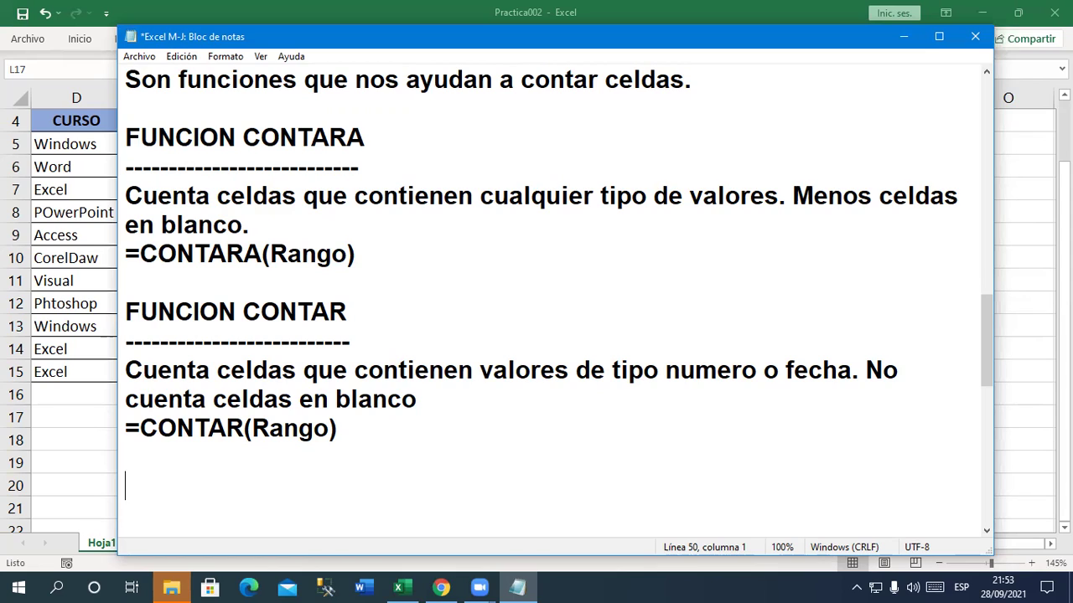
type("FUNCION")
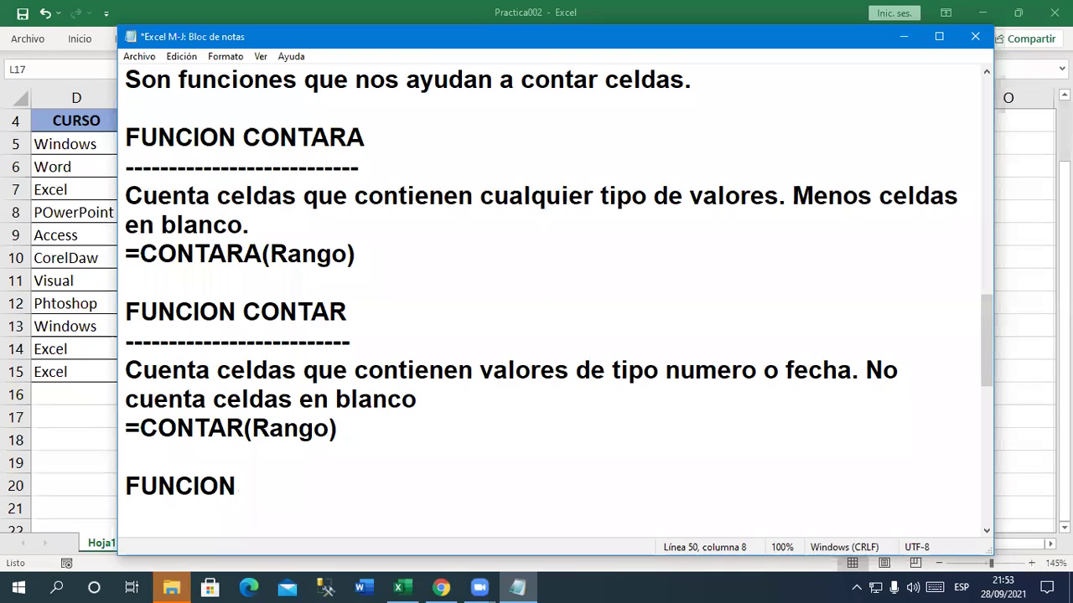
type(" CONTAR.BLANCO")
Add dashes under FUNCION CONTAR.BLANCO and the description 'Cuenta celdas en blanco'.
key("Return")
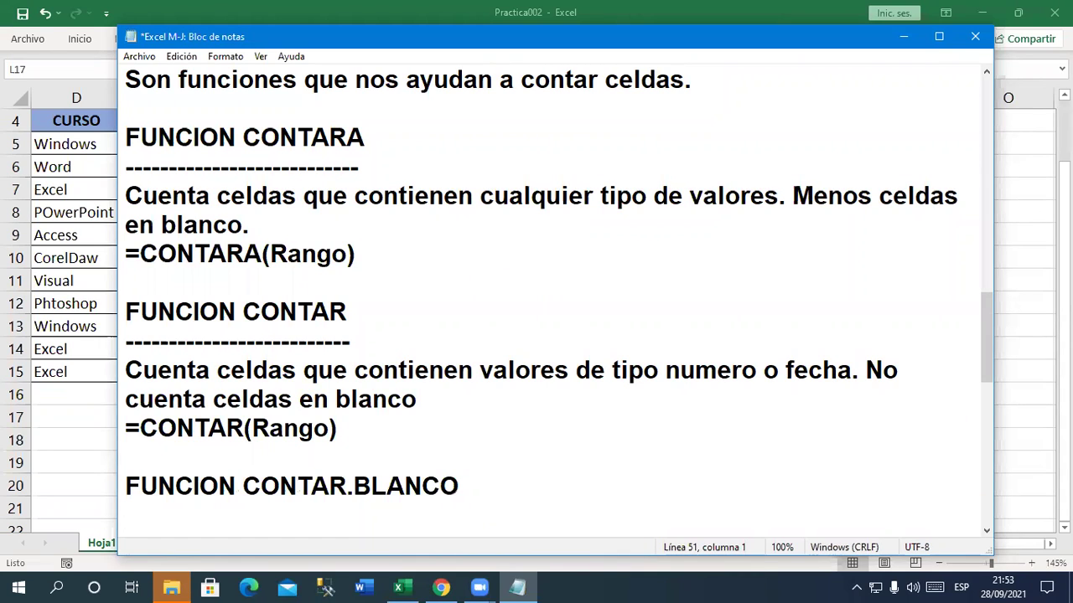
type("---------------------------------------")
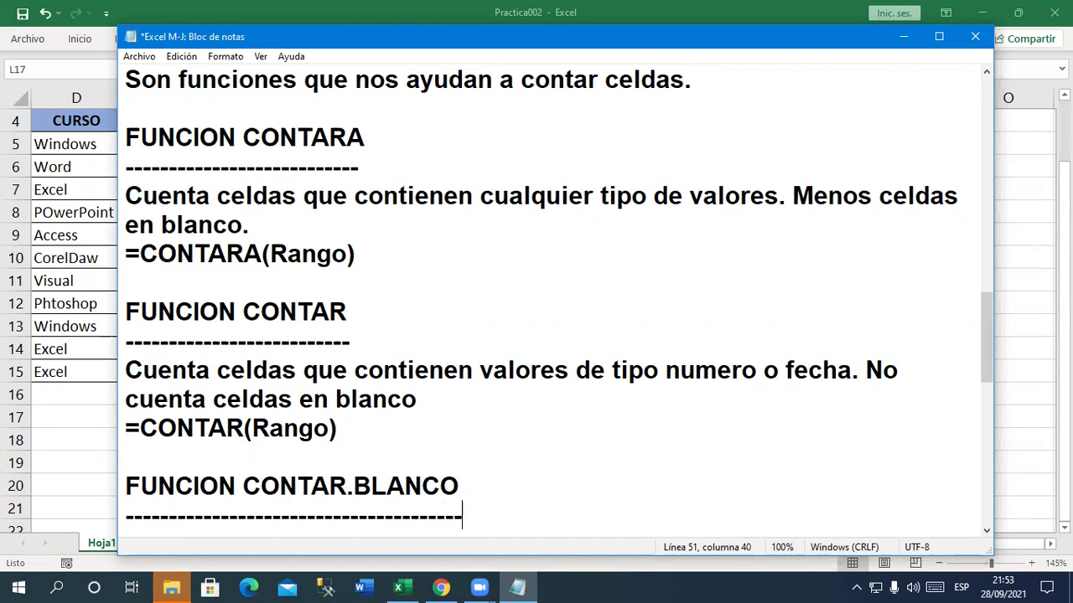
key("Return")
type("cUENTA")
key("shift+Home")
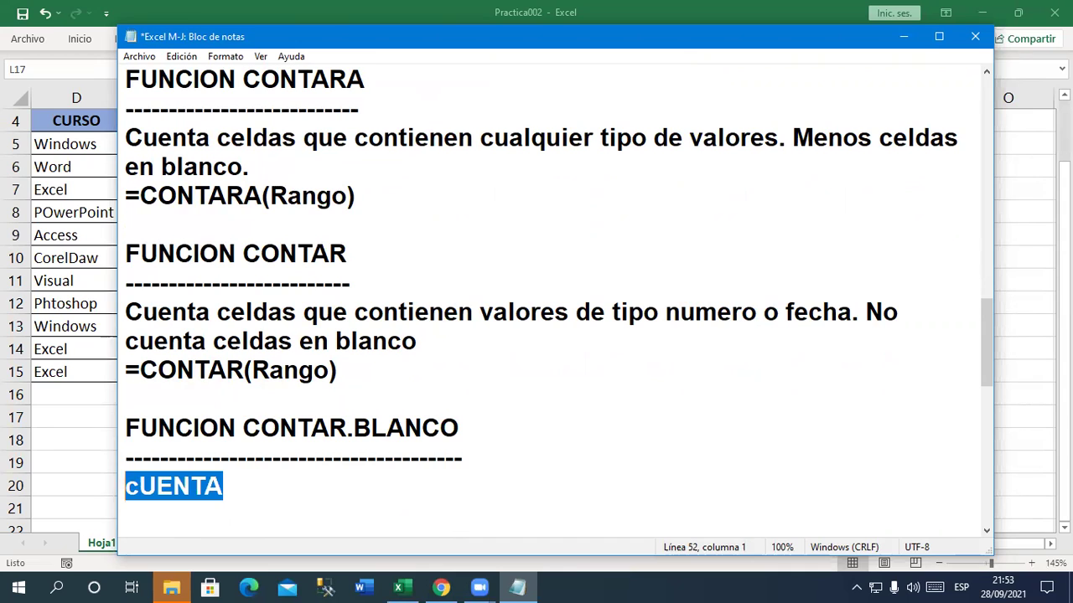
type("Cuenta celdas en blanco")
Write the syntax line =CONTAR.BLANCO(Rango) below the description.
key("Return")
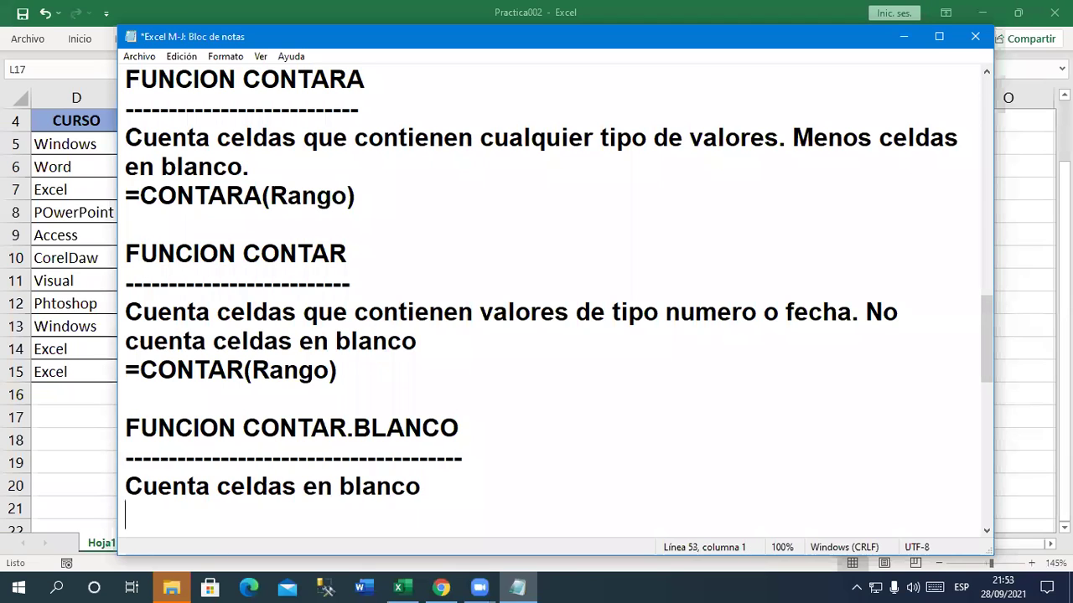
type("=COM")
key("BackSpace")
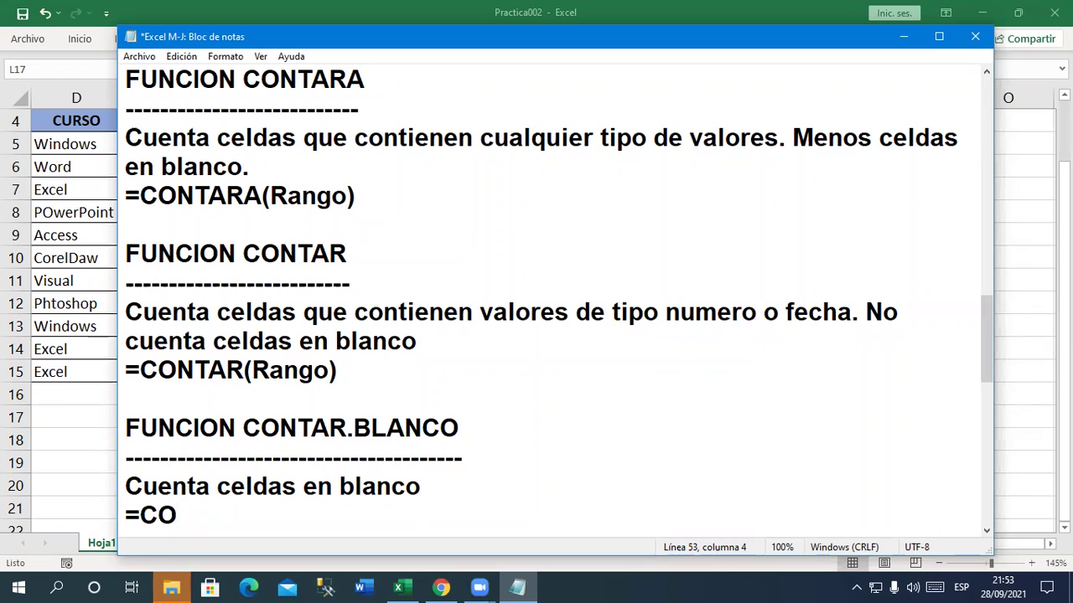
type("NTAR.B")
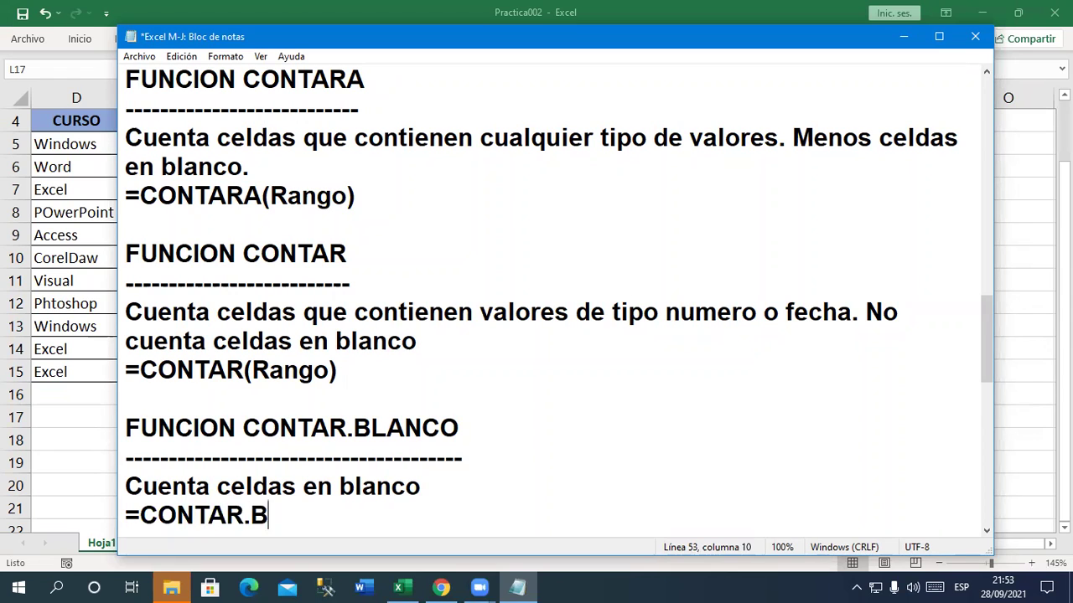
type("LANCO(Rango")
key("Return")
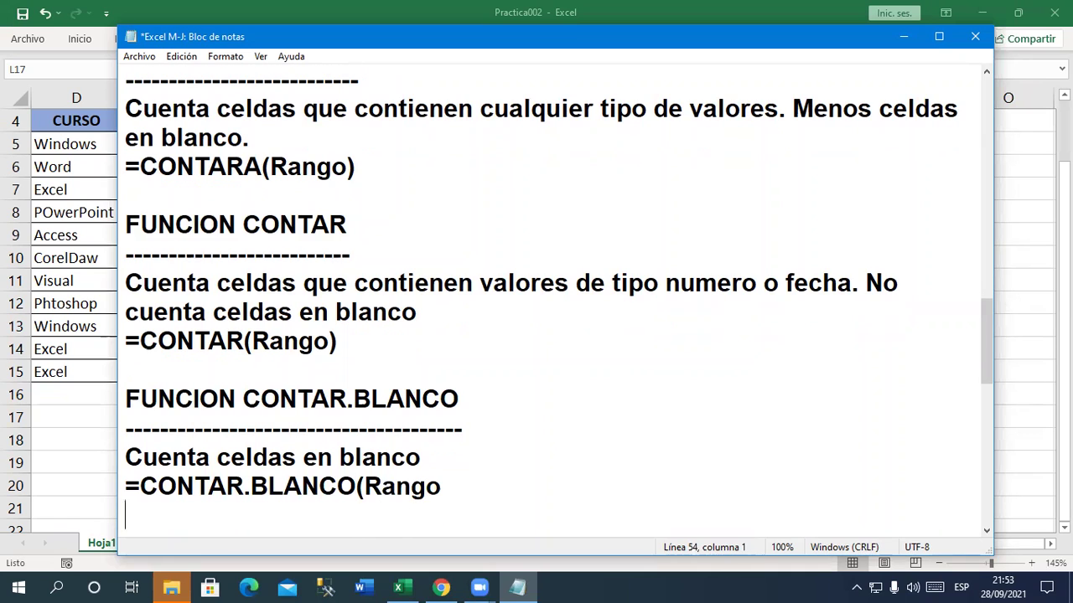
key("BackSpace")
type(")")
Hide Notepad and add a new blank sheet, Hoja3, to the workbook.
left_click(896, 41)
left_click_drag(801, 401, 803, 417)
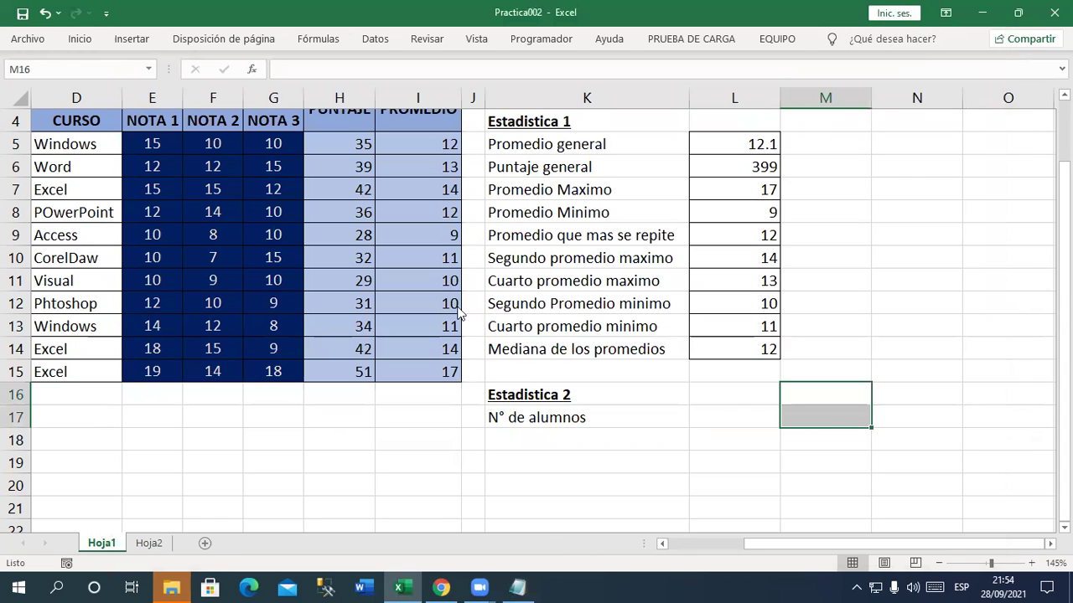
left_click(204, 543)
scroll(130, 351, "up", 5, "ctrl")
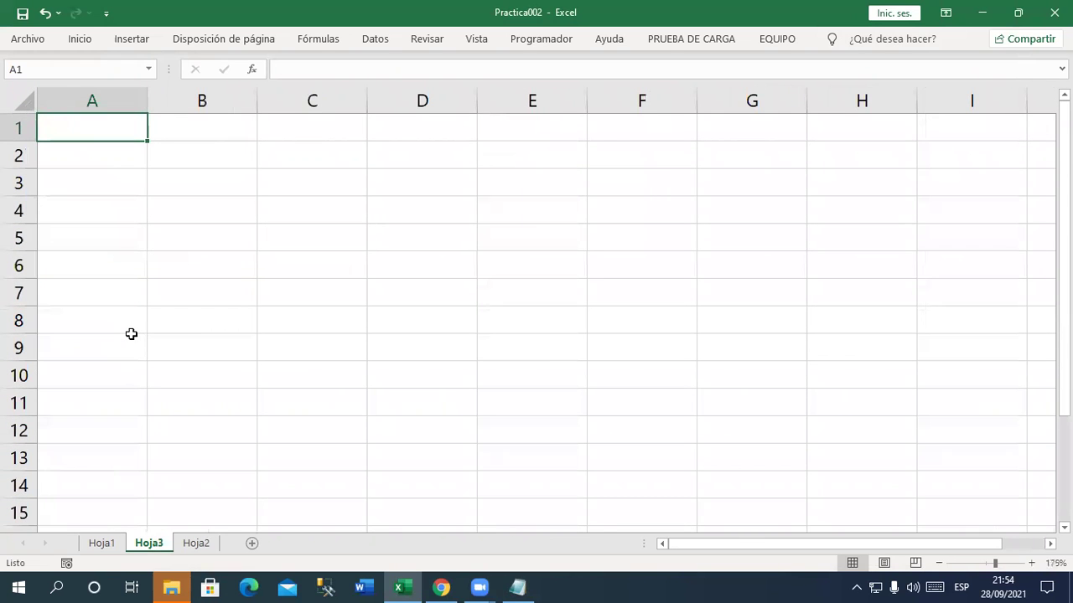
Enter the heading 'datos' in A1 and the names juan and luis below it.
type("datos")
key("Return")
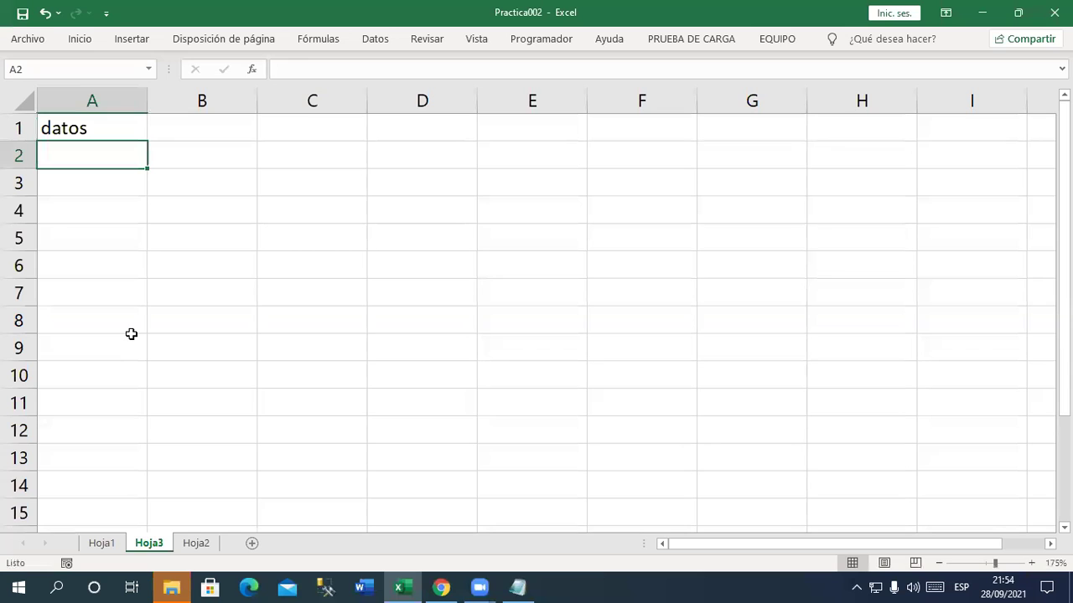
type("juan")
key("Return")
type("luis")
key("Return")
key("Return")
key("Return")
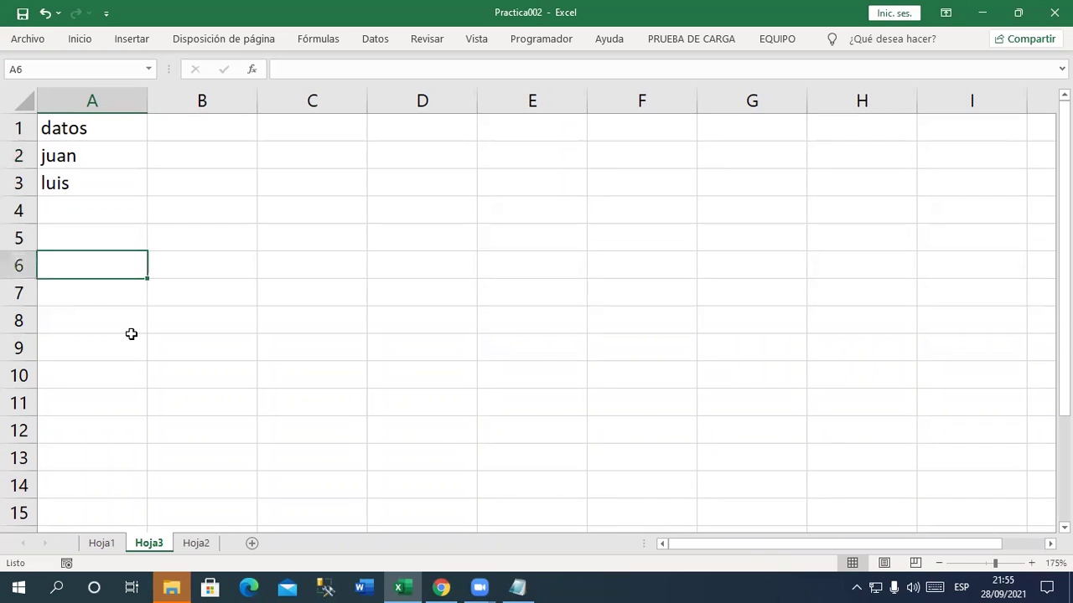
Add dates 02/08/98 and 10/12/88, numbers 25 and 10, and Maria, leaving some blank rows.
type("02")
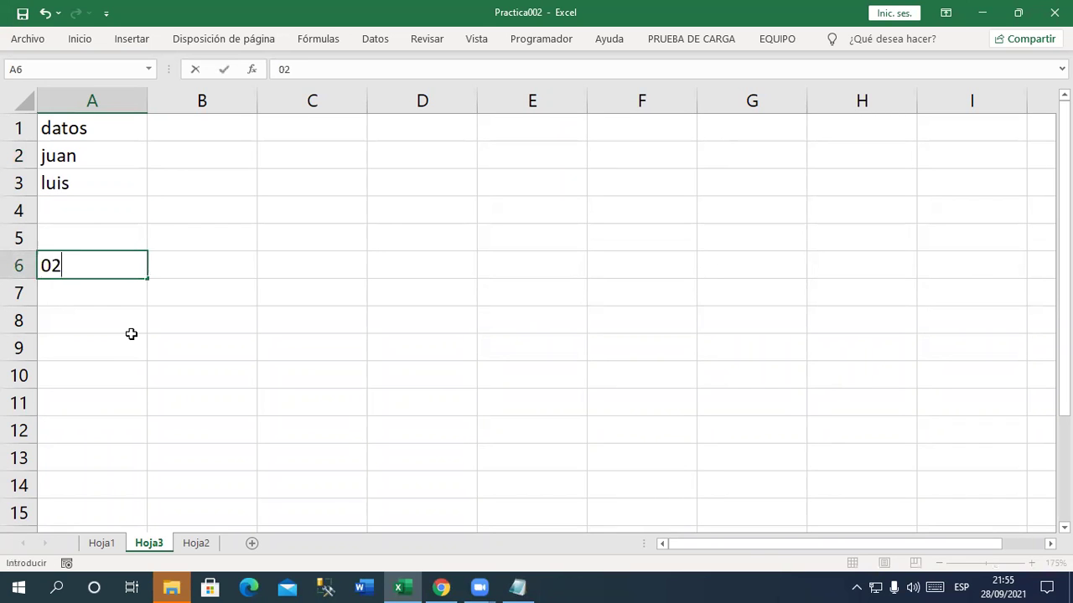
type("/08")
type("/98")
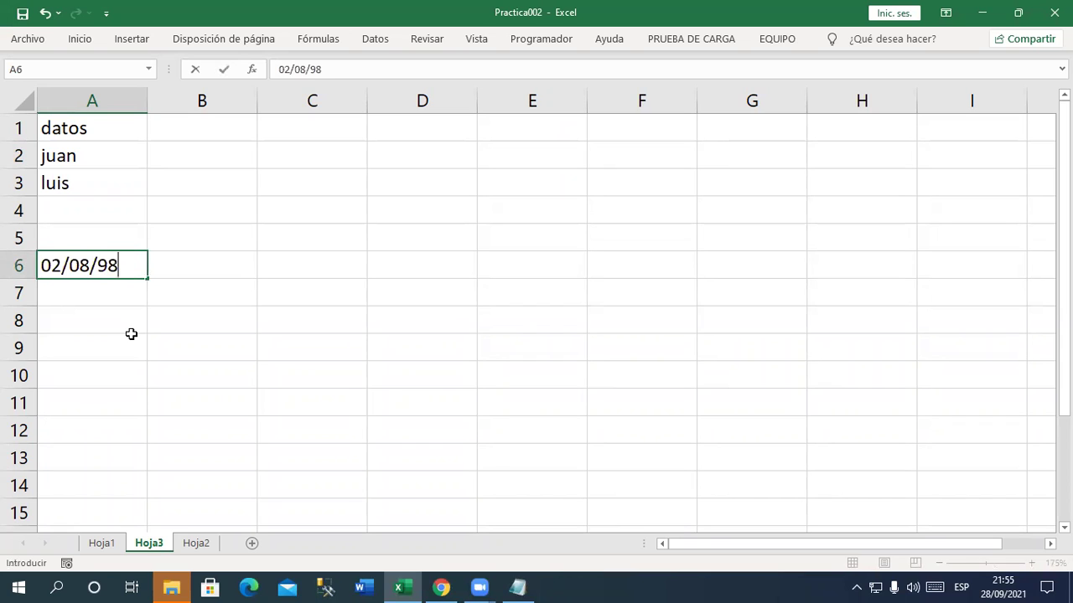
key("Return")
type("10/12/887")
key("BackSpace")
key("Return")
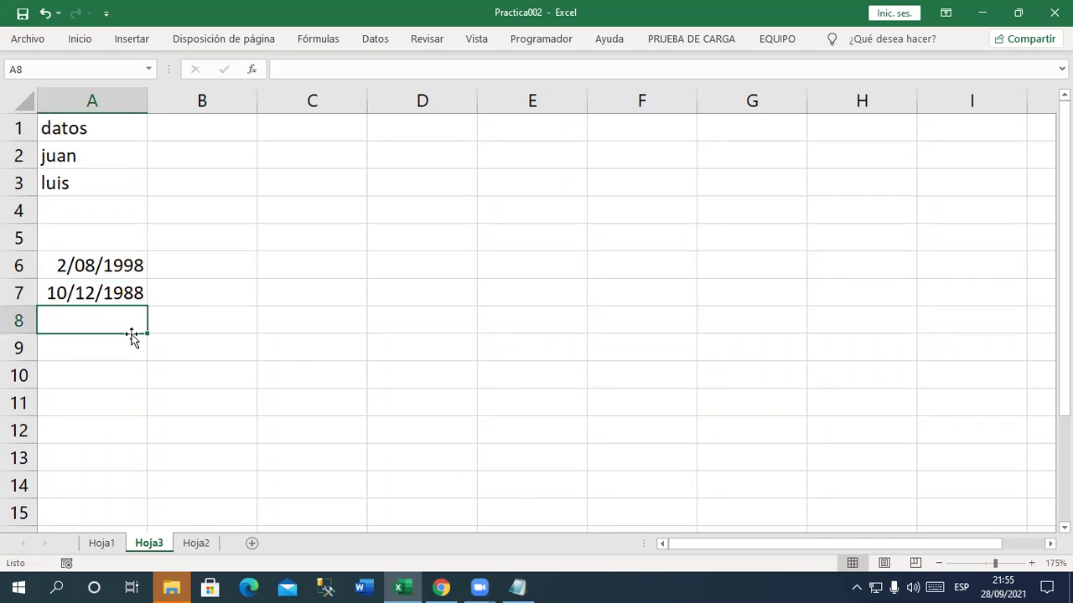
key("Return")
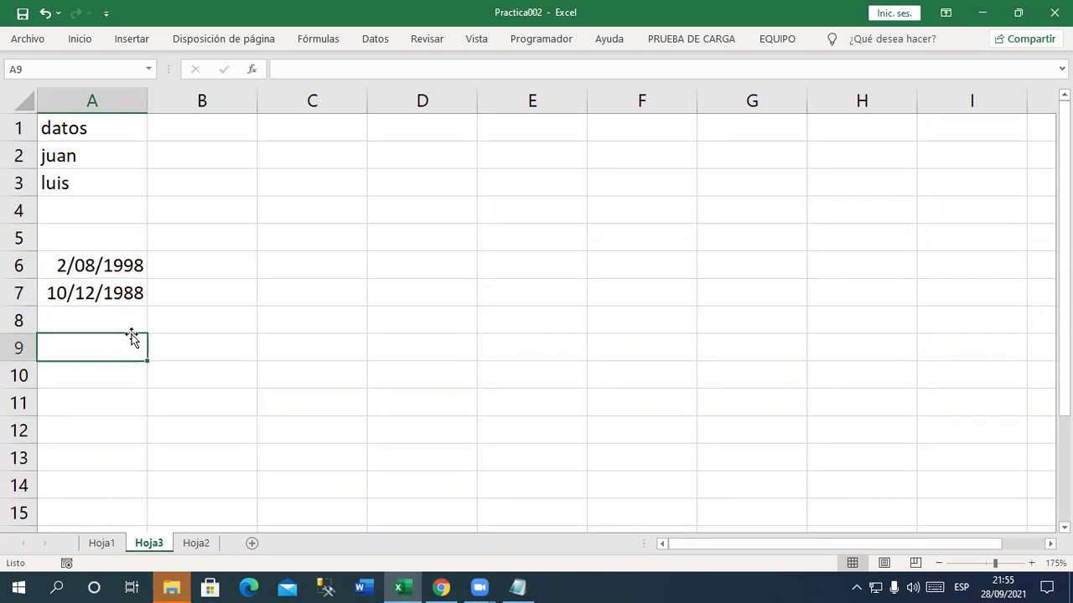
type("25")
key("Return")
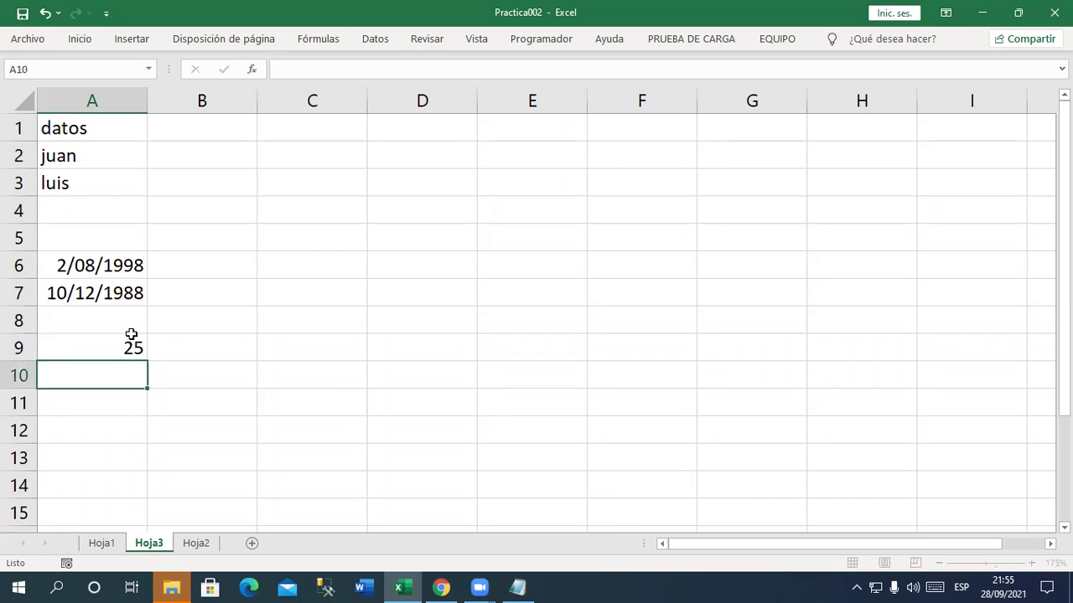
type("10")
key("Return")
key("Return")
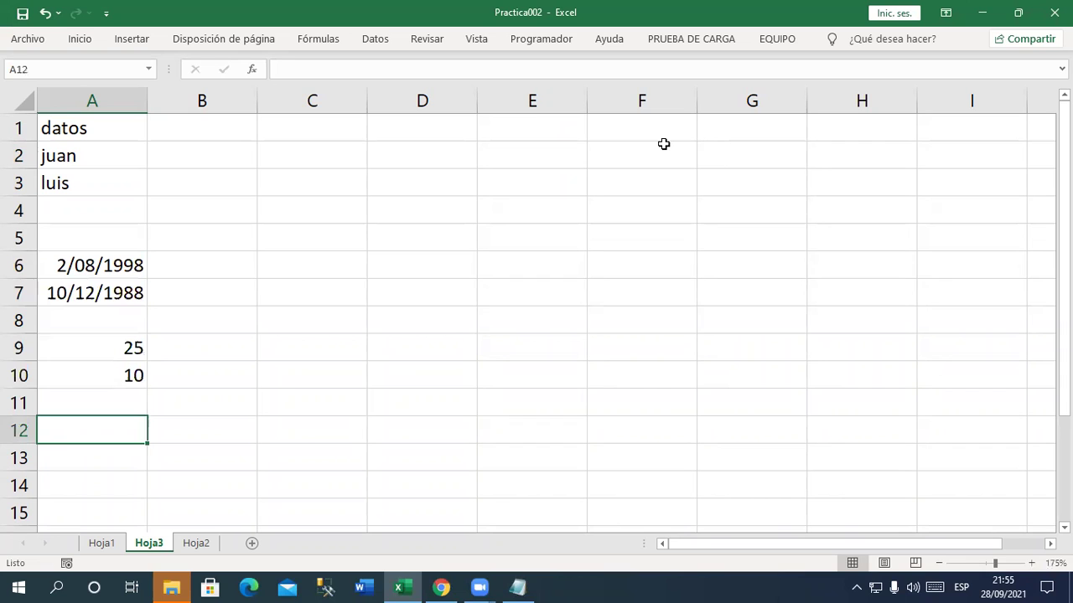
type("Maria")
key("Return")
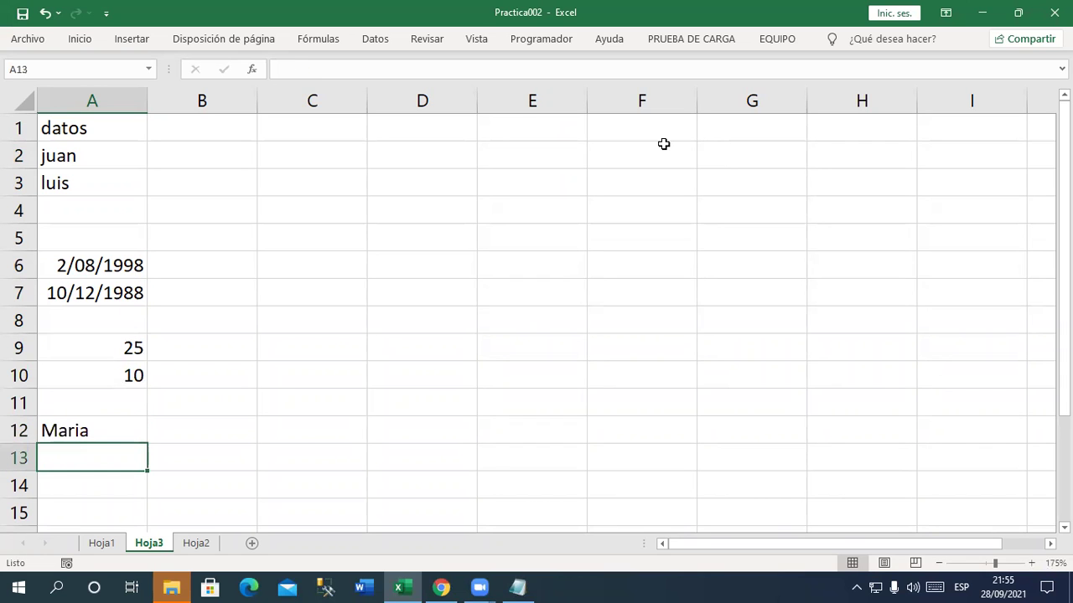
Apply All Borders to A2:A12 and make column B much narrower.
left_click_drag(127, 154, 121, 430)
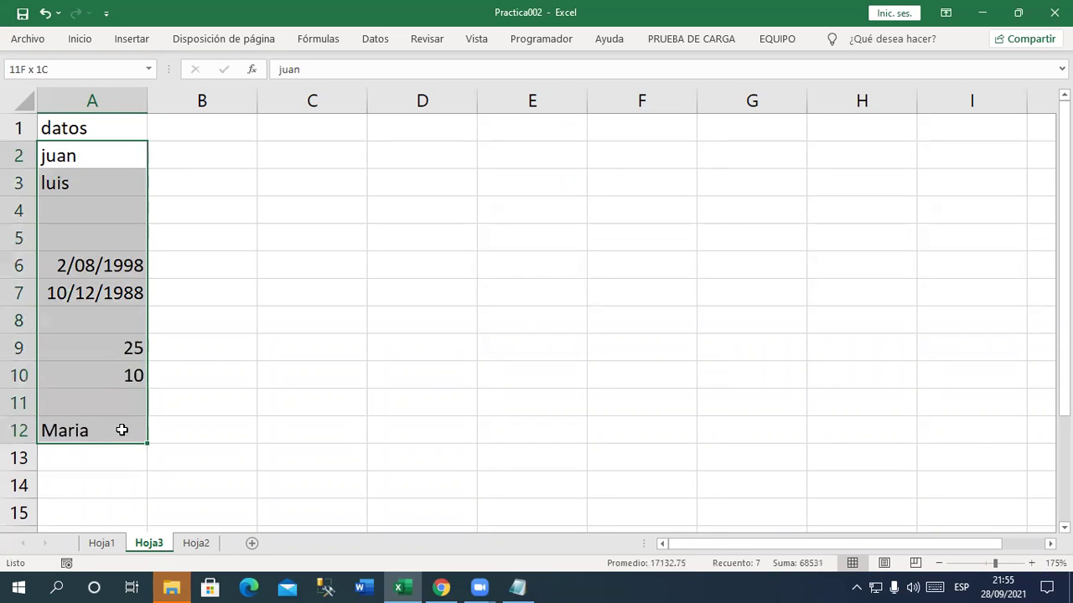
left_click(84, 39)
left_click(164, 94)
left_click(260, 157)
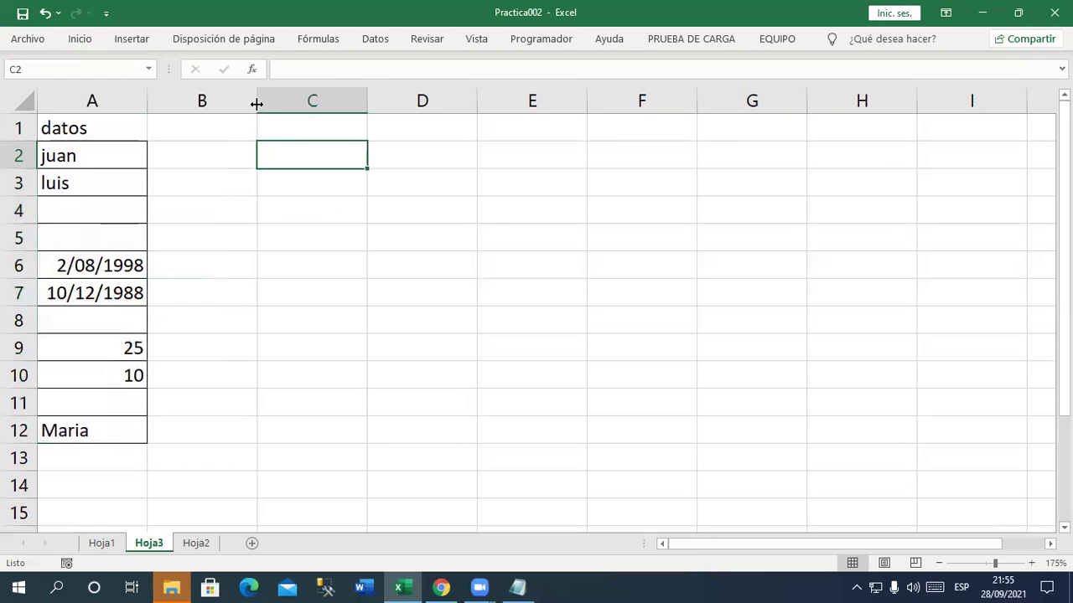
left_click_drag(256, 104, 173, 104)
left_click(257, 181)
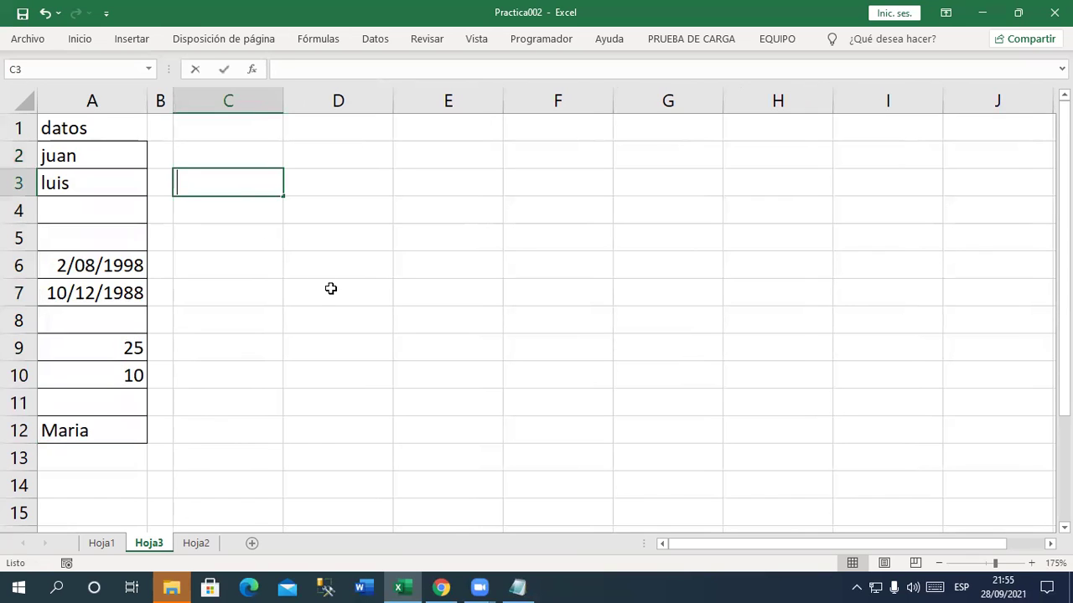
Label C3 'Funcion contar' and enter =CONTAR(A2:A12) in C4, returning 4.
type("Funcion contar")
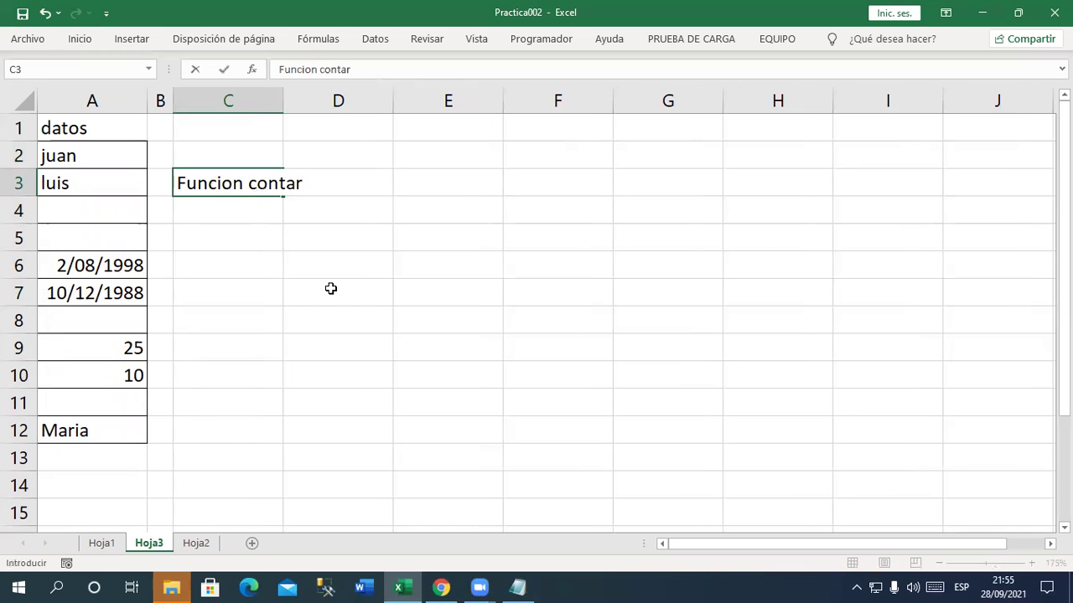
key("Return")
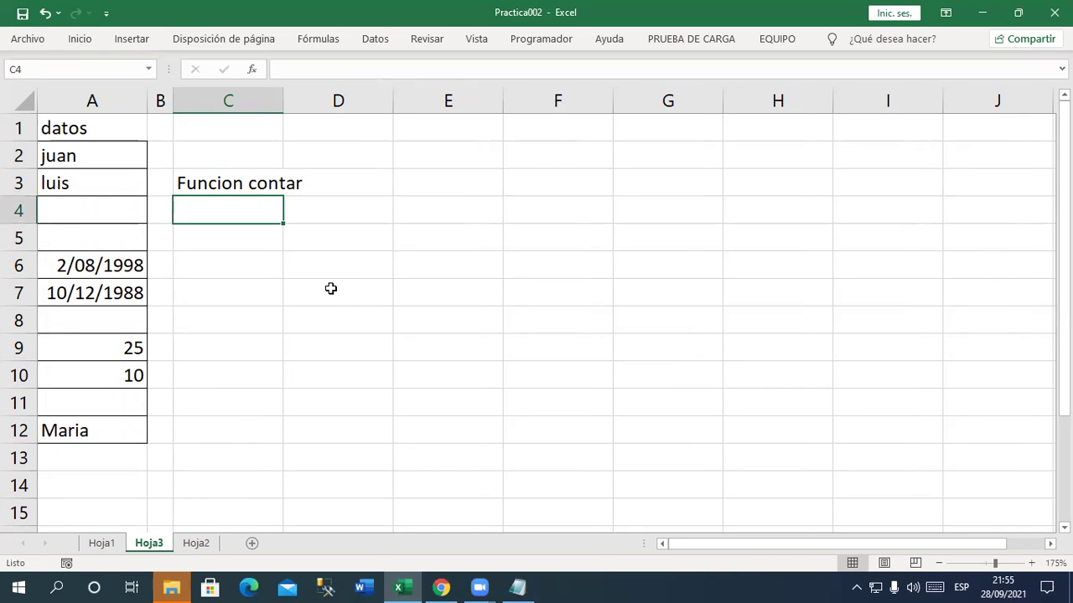
type("=contart")
key("Return")
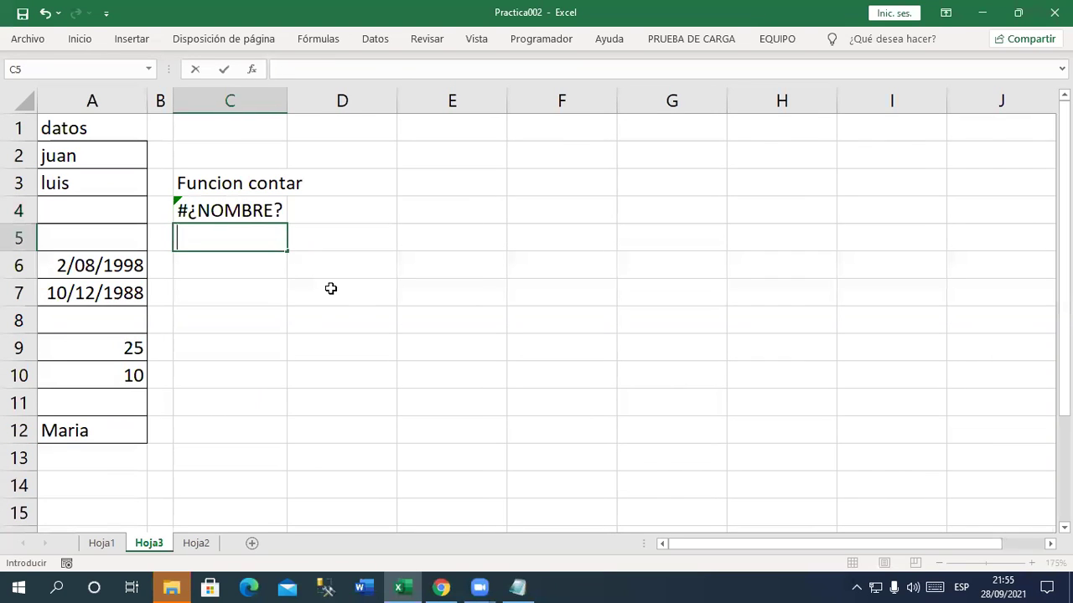
key("Up")
type("=")
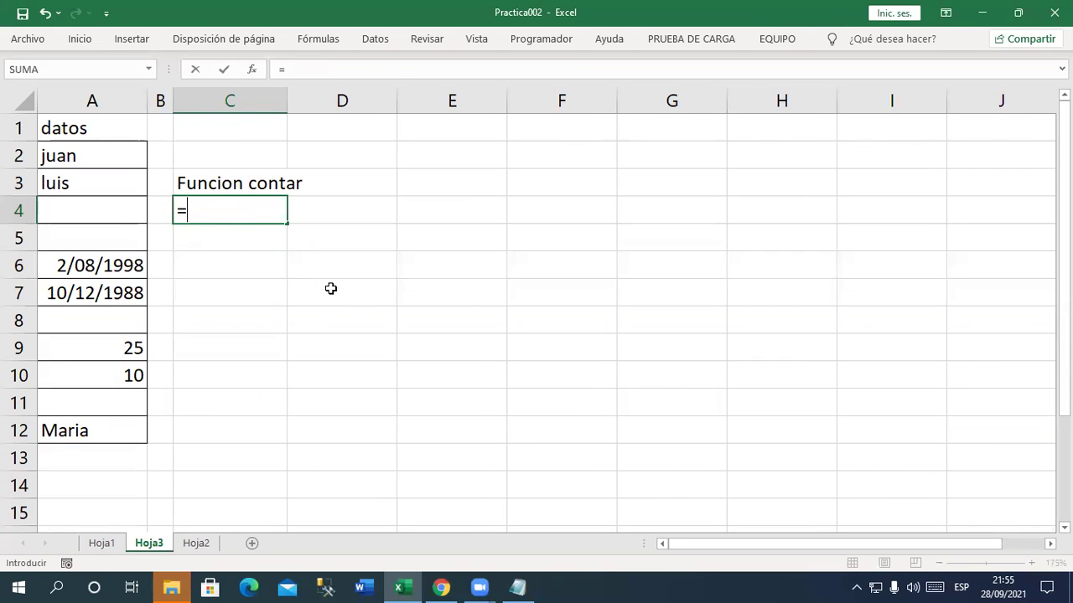
type("contar(")
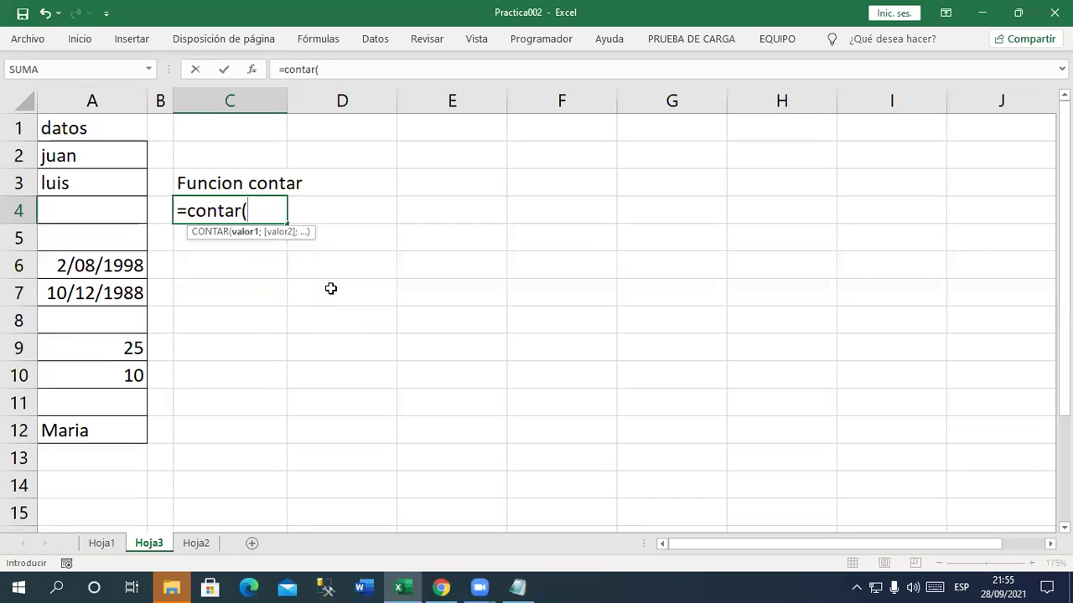
left_click_drag(109, 155, 110, 333)
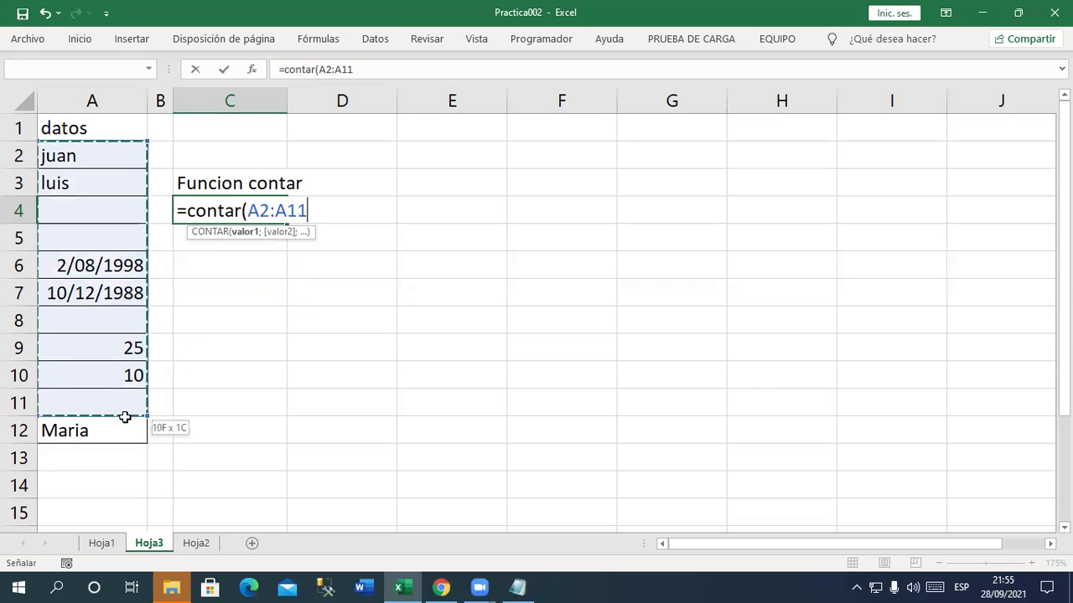
left_click_drag(121, 386, 132, 423)
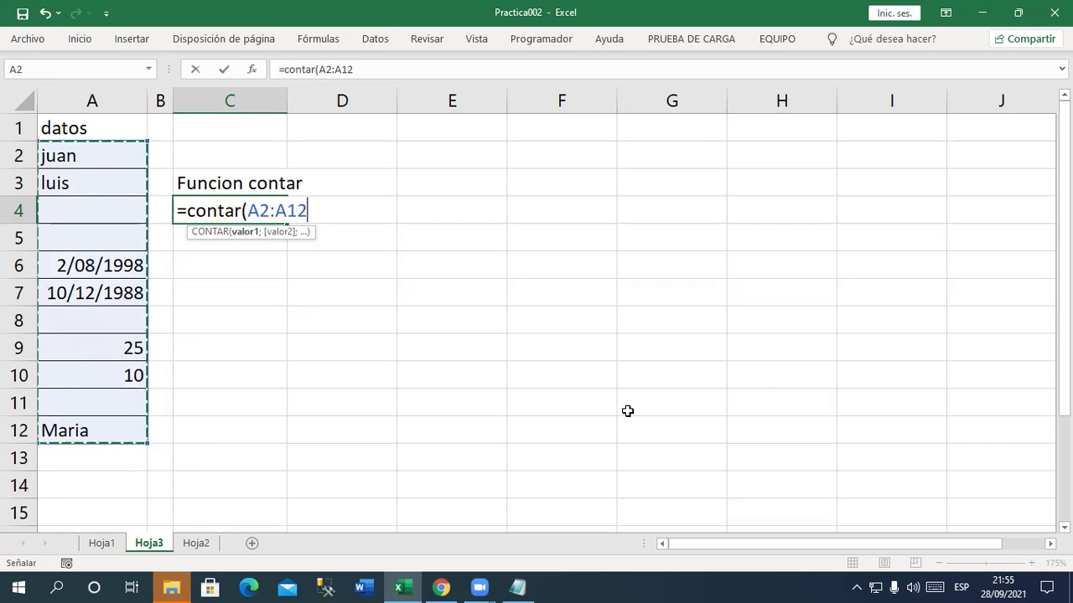
type(")")
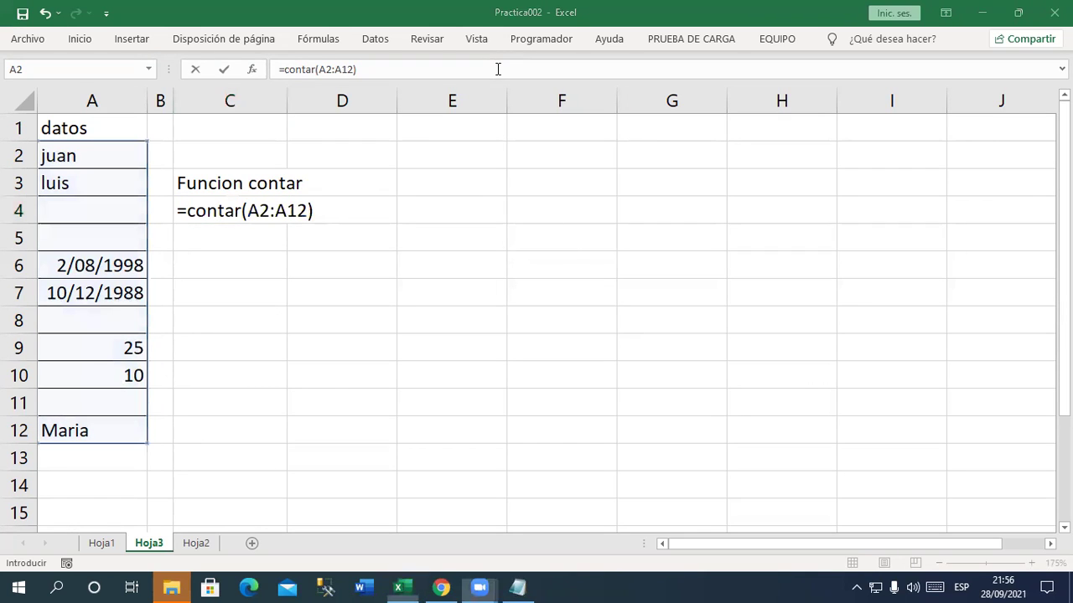
left_click(653, 78)
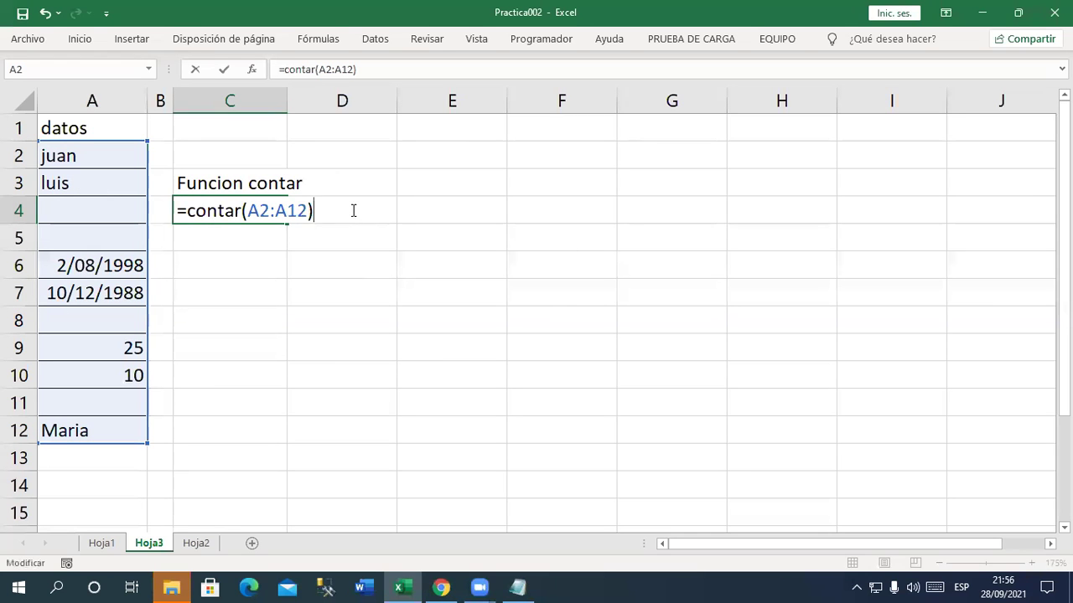
key("Return")
key("Up")
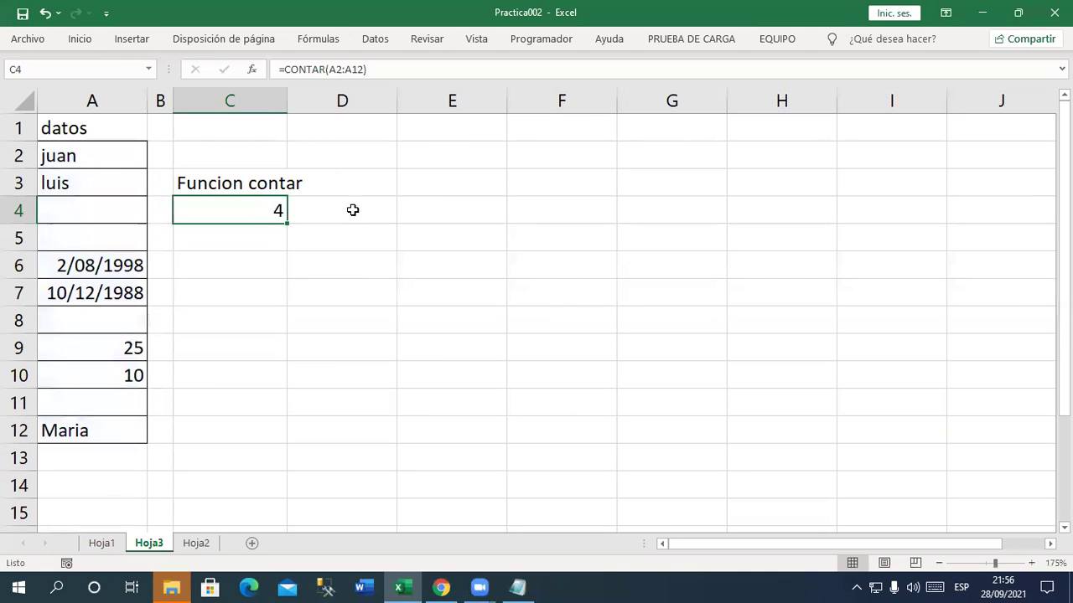
Change the C4 formula to =CONTARA(A2:A12), which now returns 7.
key("F2")
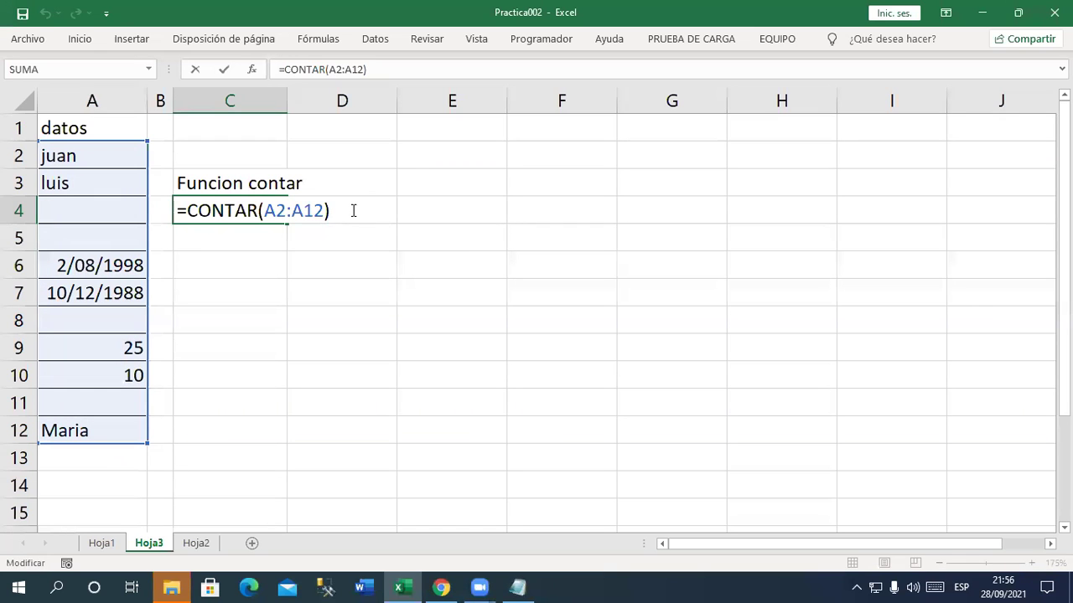
key("BackSpace")
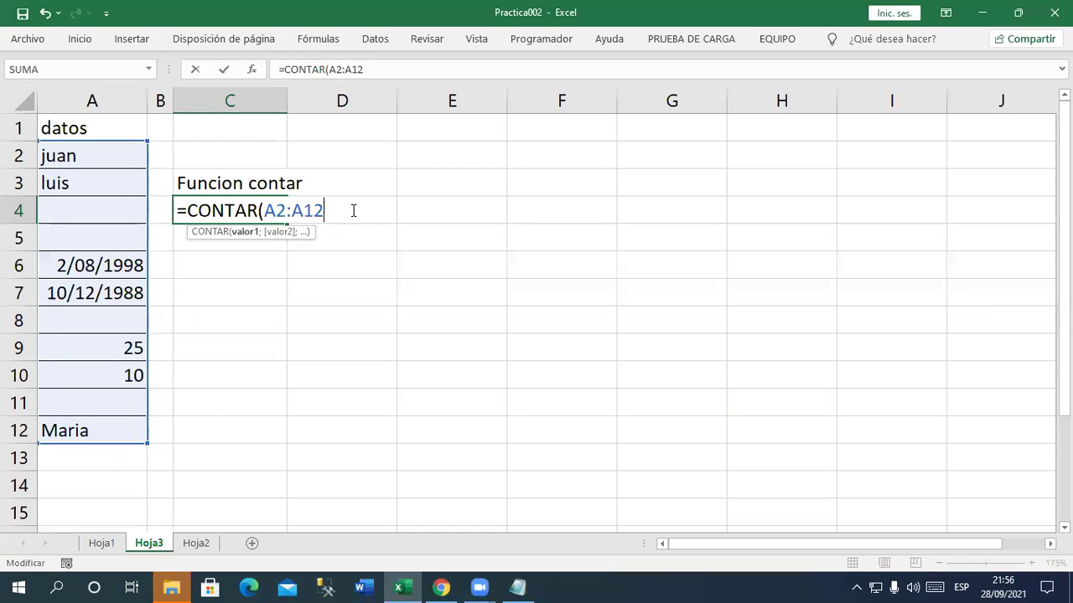
key("BackSpace")
key("BackSpace")
key("BackSpace")
key("BackSpace")
key("BackSpace")
key("BackSpace")
type("A")
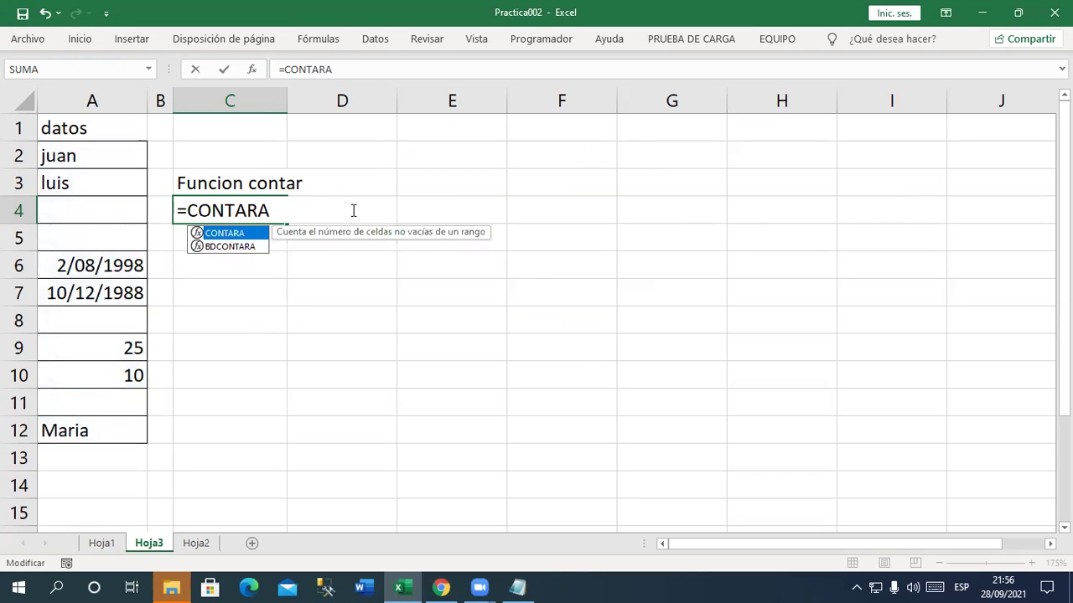
key("Down")
key("Tab")
key("BackSpace")
key("BackSpace")
key("BackSpace")
key("BackSpace")
key("BackSpace")
key("BackSpace")
key("BackSpace")
key("BackSpace")
key("BackSpace")
key("BackSpace")
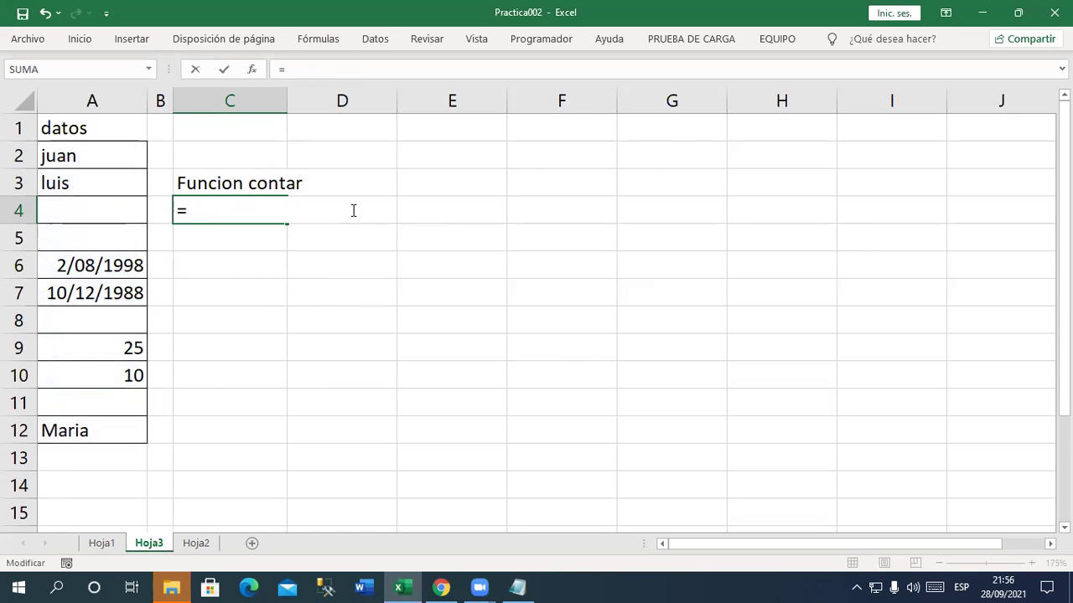
type("CONTA")
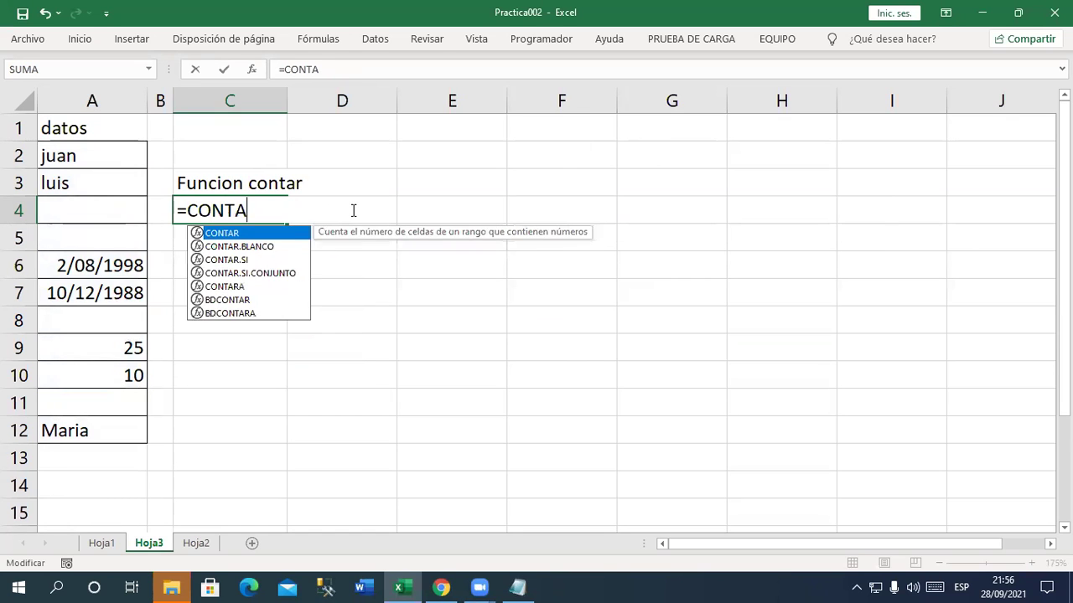
type("RA(")
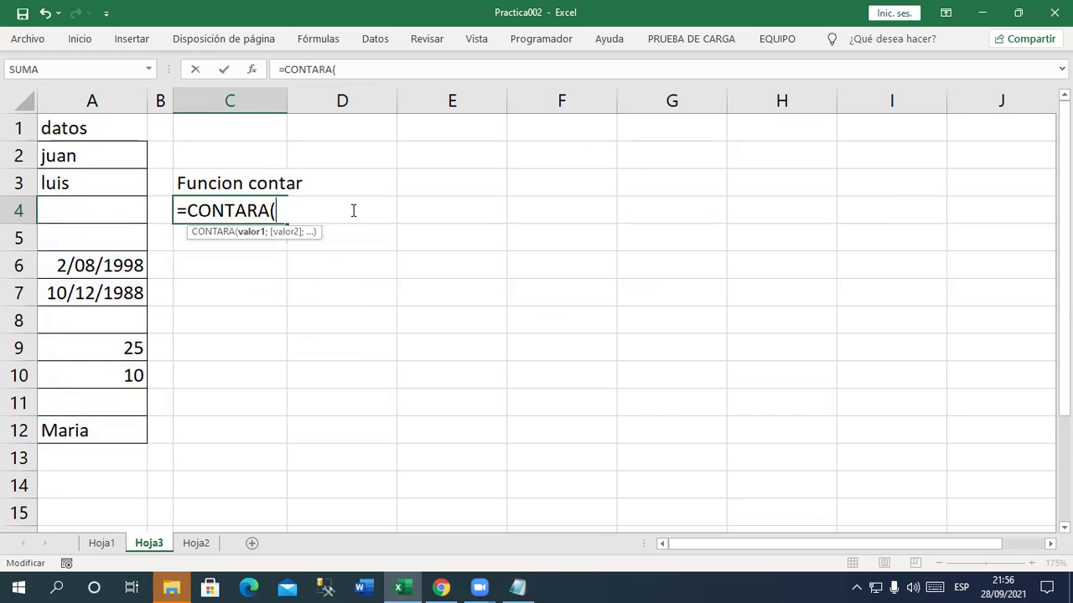
left_click_drag(120, 149, 120, 434)
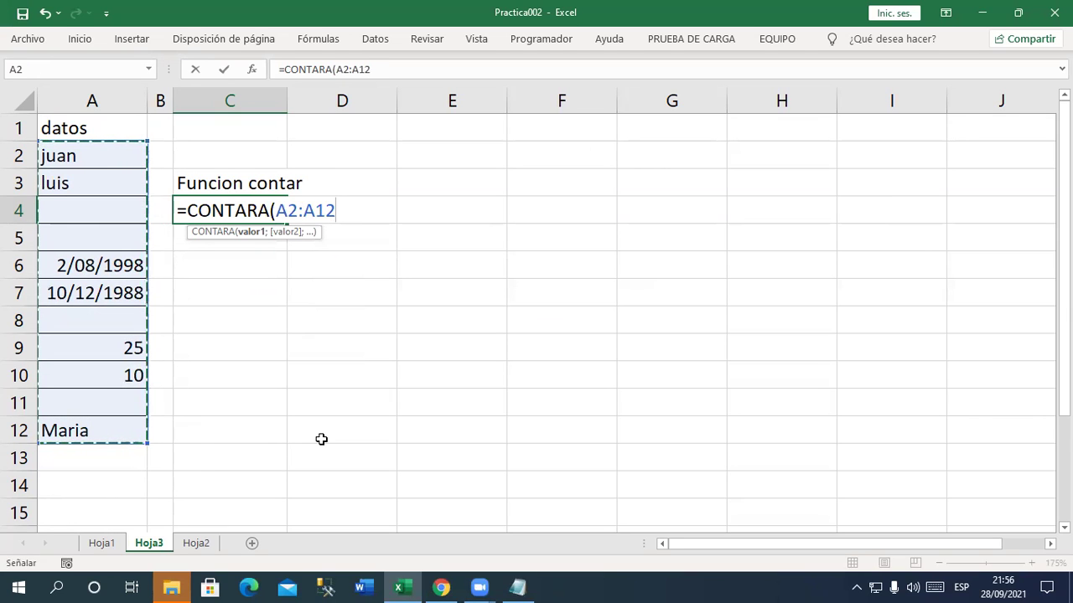
type(")")
key("Return")
key("Up")
Rename the C3 label to 'Funcion contara' and review the C4 formula's range.
key("Up")
key("Up")
key("Down")
key("F2")
type("A")
key("Return")
key("Up")
key("F2")
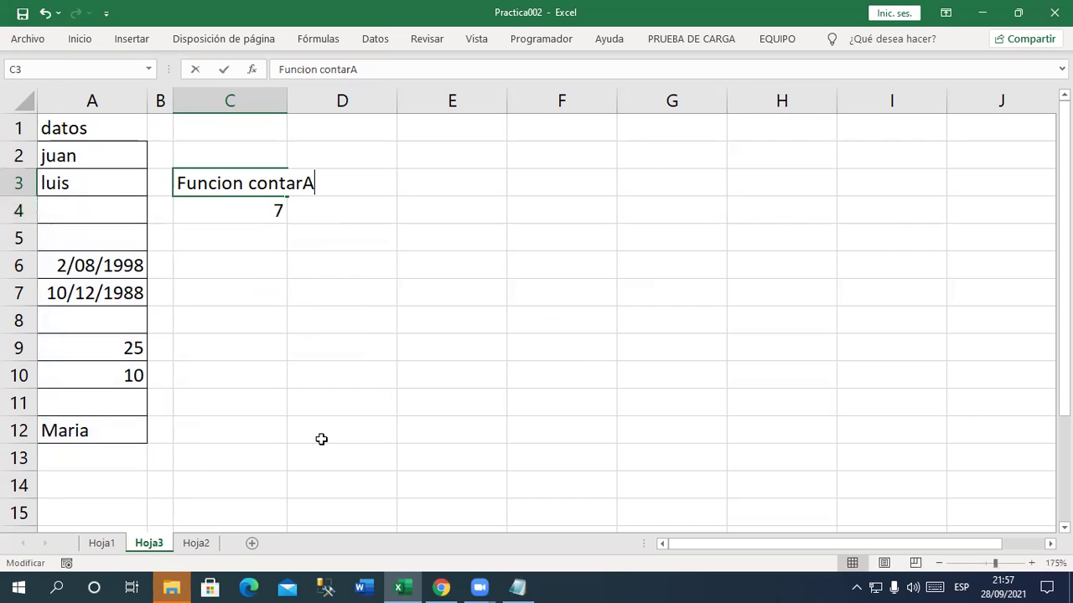
key("BackSpace")
type("a")
key("Return")
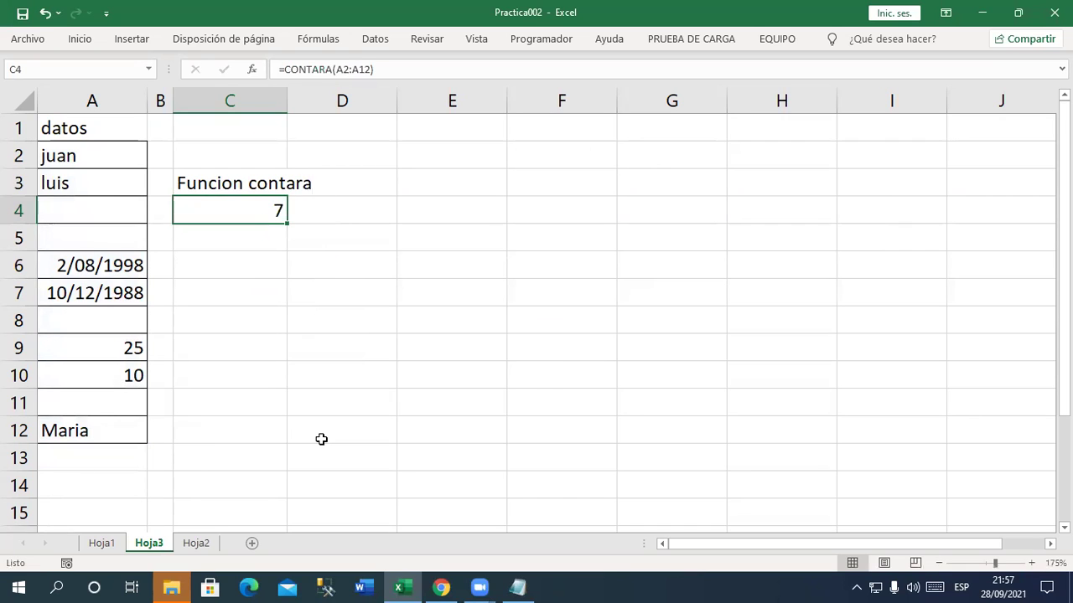
key("F2")
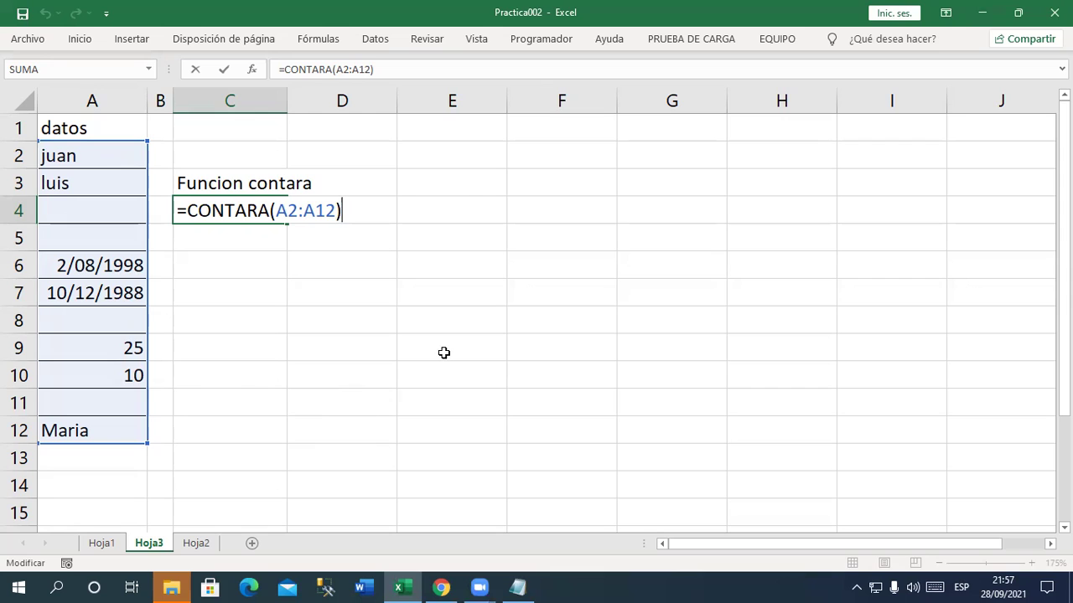
key("Return")
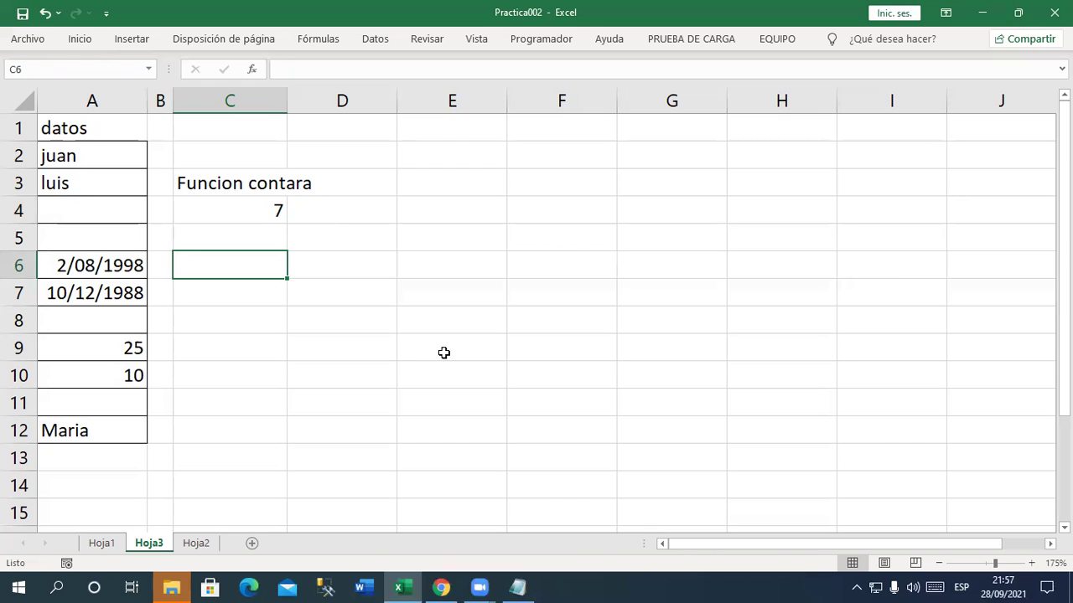
Label C6 'Funcion contar' and enter =CONTAR(A2:A12) in C7, returning 4.
type("Funcion contar")
key("Return")
type("=CU")
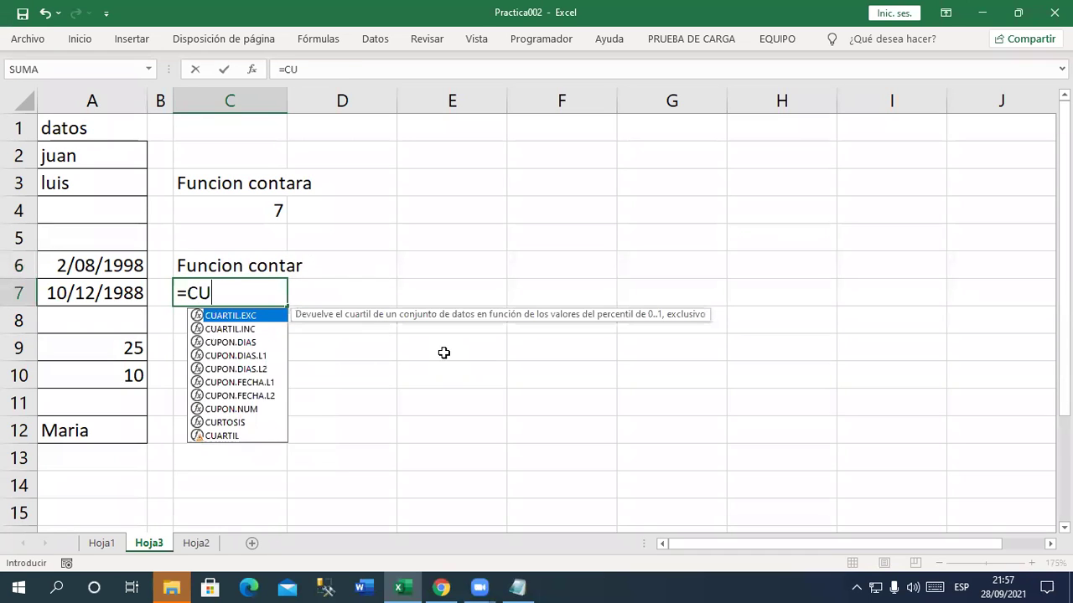
key("BackSpace")
key("Return")
key("Return")
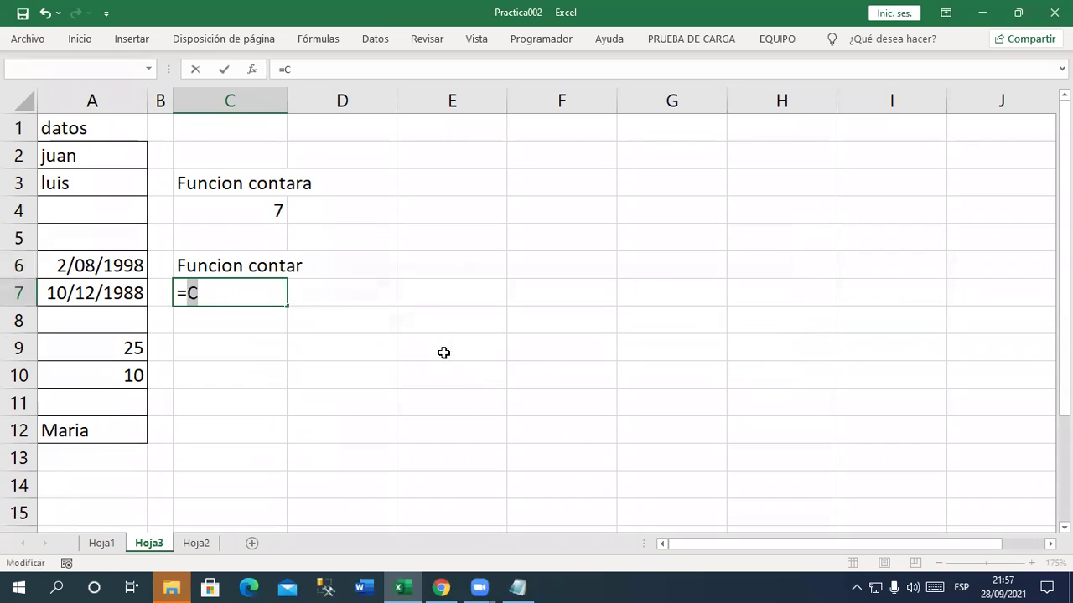
type("ONT")
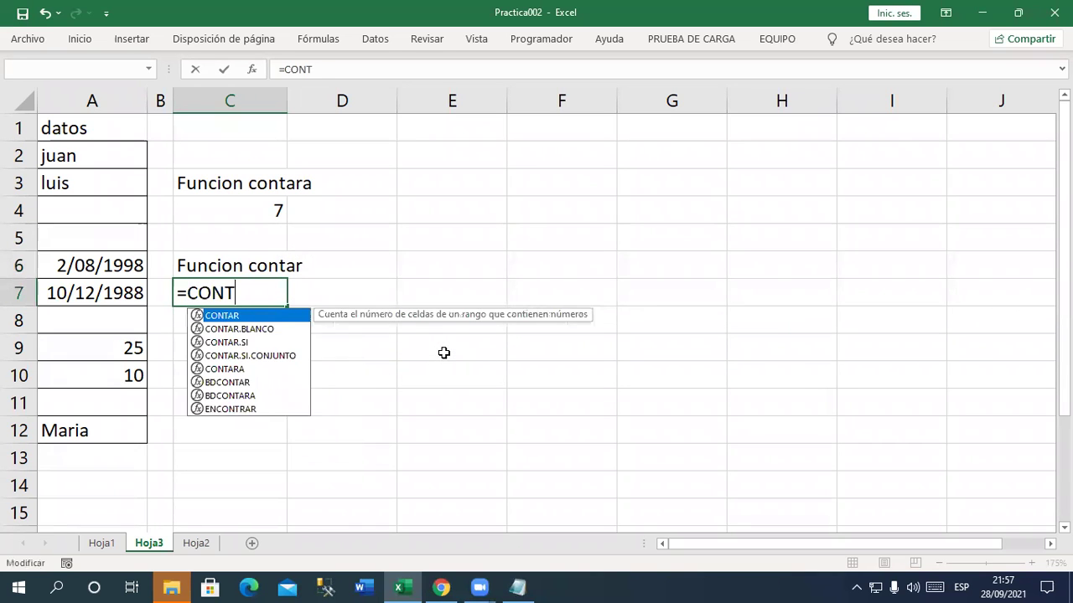
type("AR(")
left_click_drag(112, 171, 126, 430)
type(")")
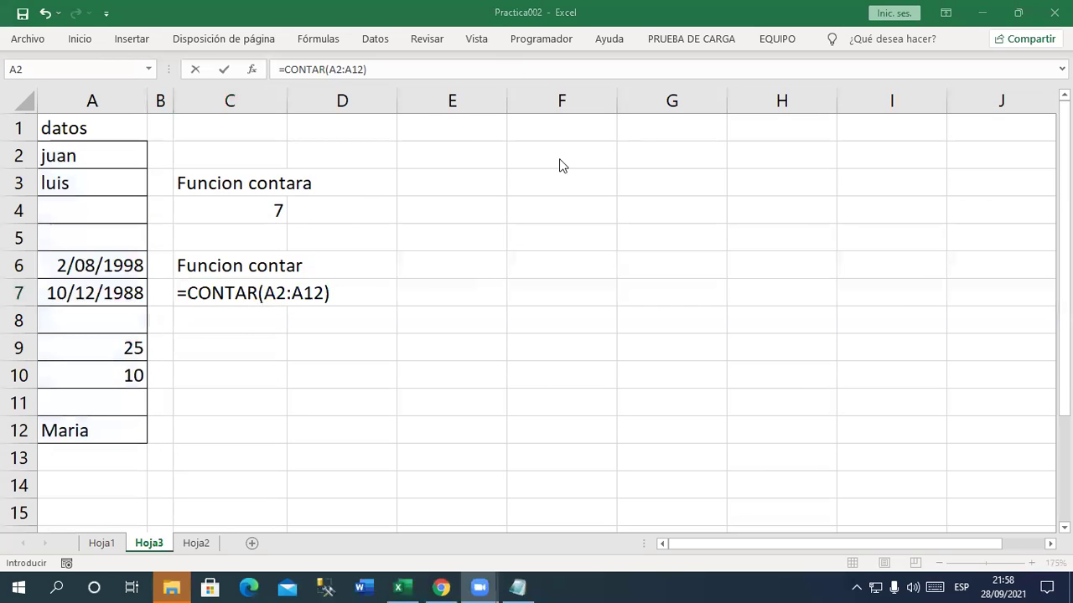
left_click(350, 300)
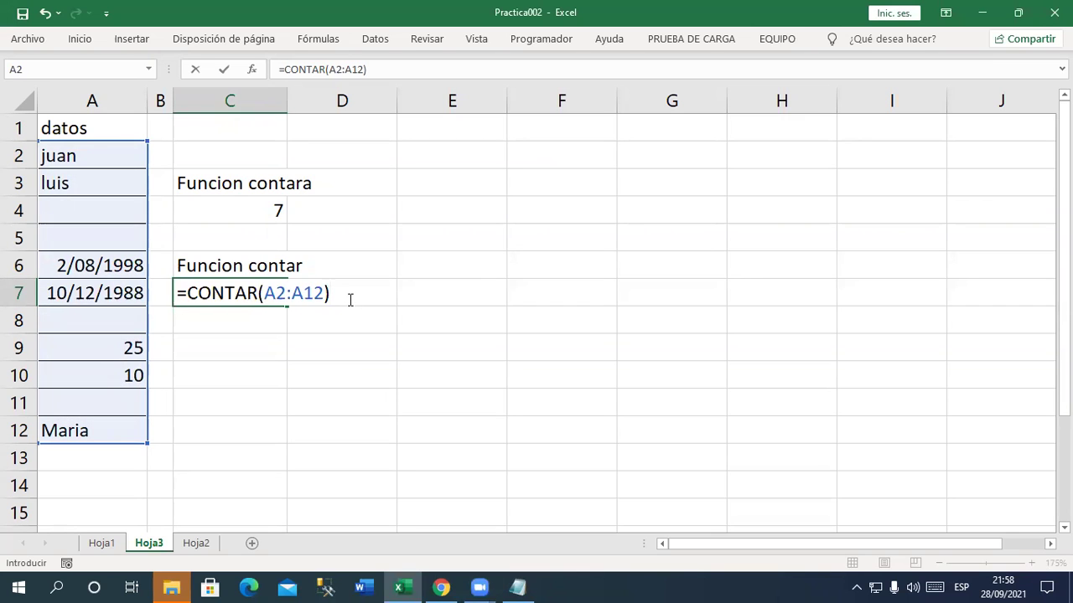
key("Return")
key("Up")
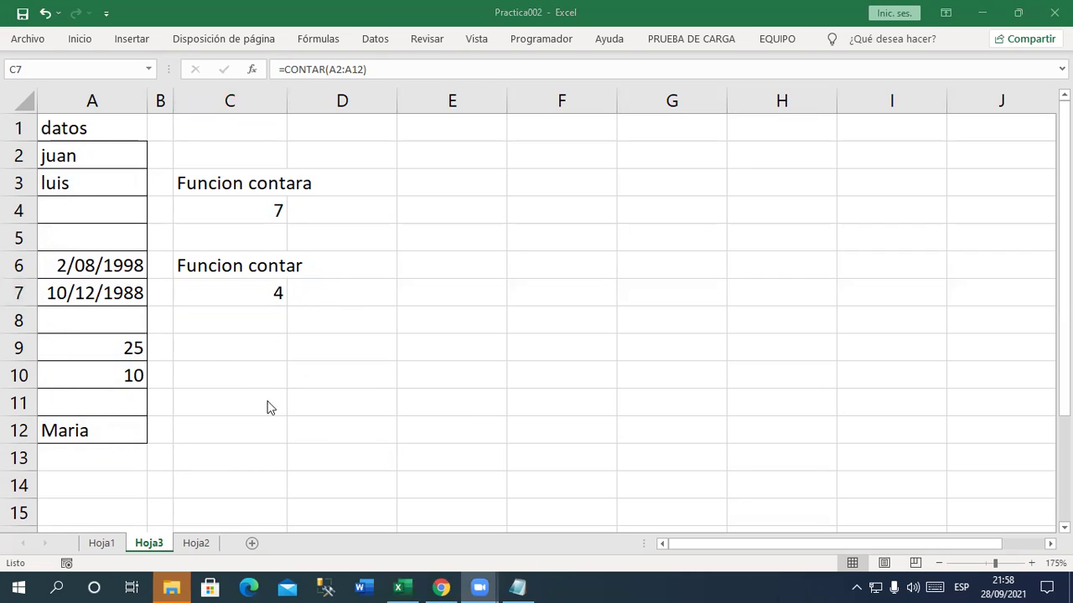
Label C9 'Funcion contar.blanco' and enter =CONTAR.BLANCO(A2:A12) in C10.
left_click(239, 352)
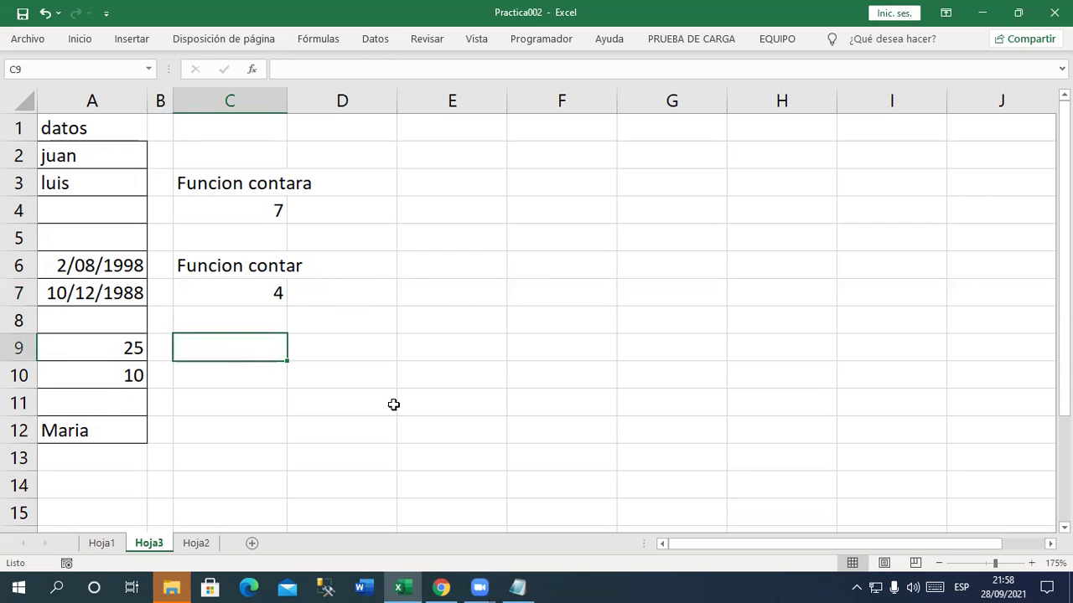
type("Funcion contar.blanco")
key("Return")
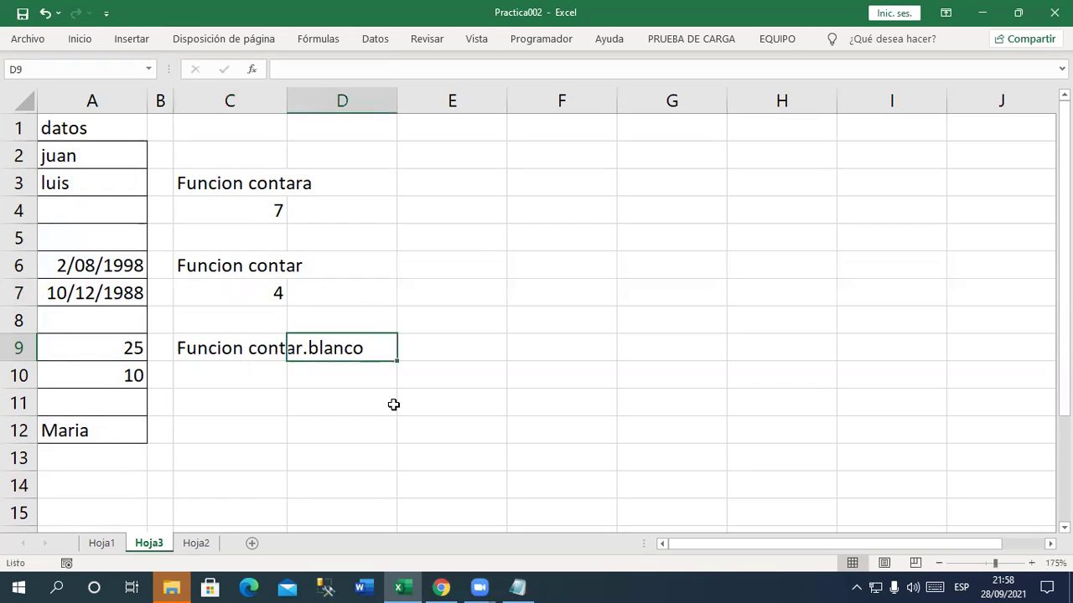
type("=")
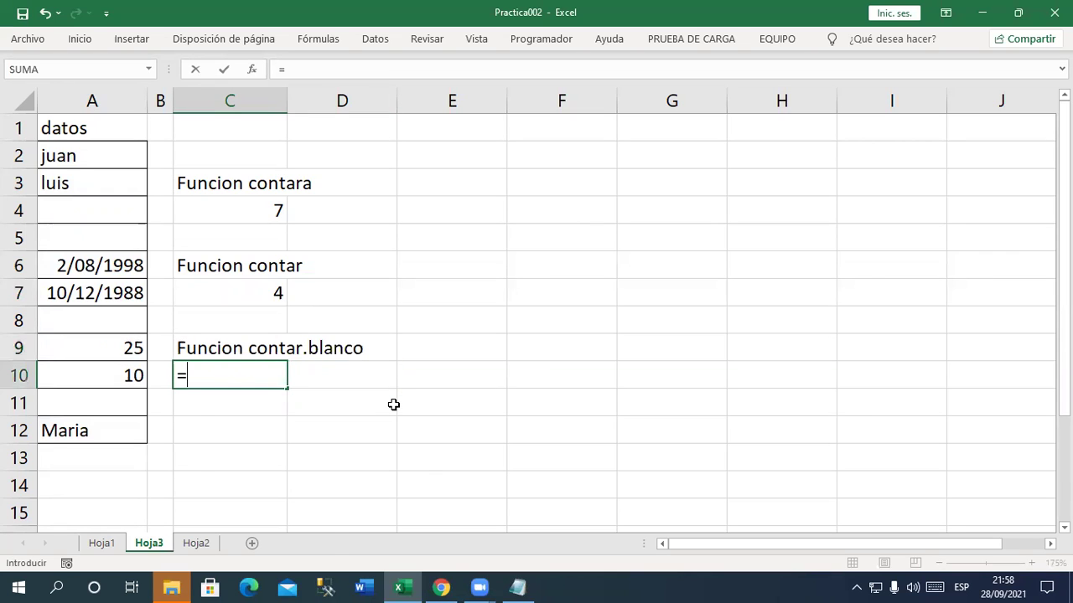
type("contar")
key("Down")
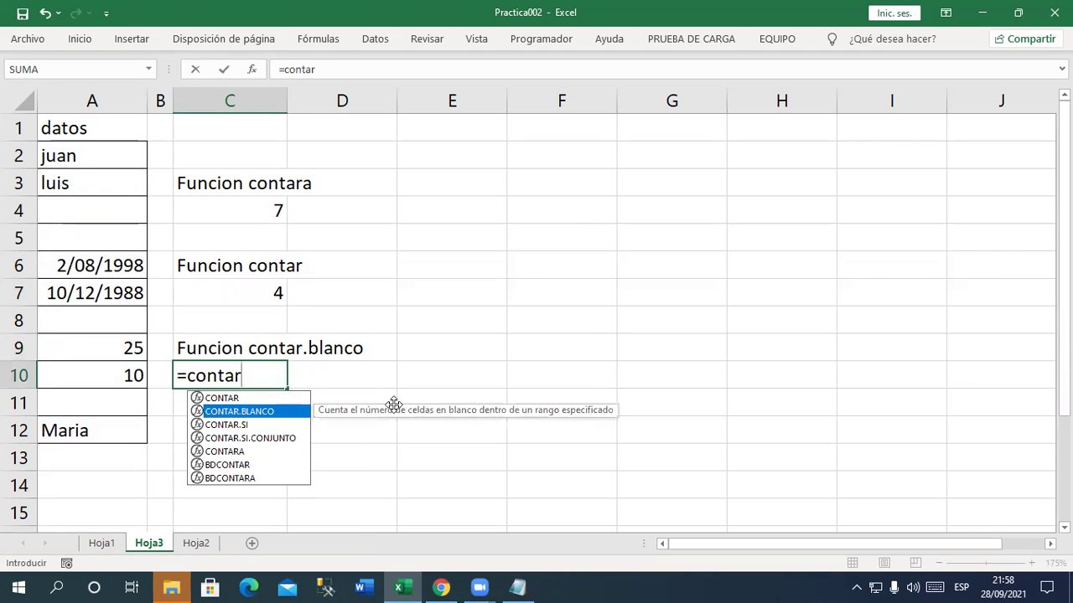
key("Tab")
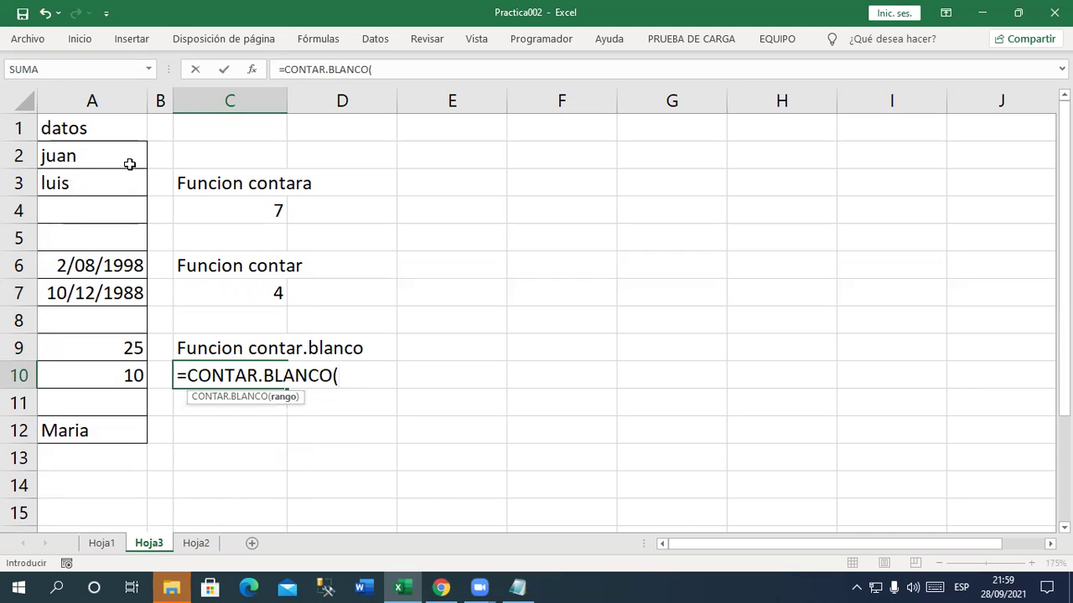
left_click_drag(129, 161, 142, 432)
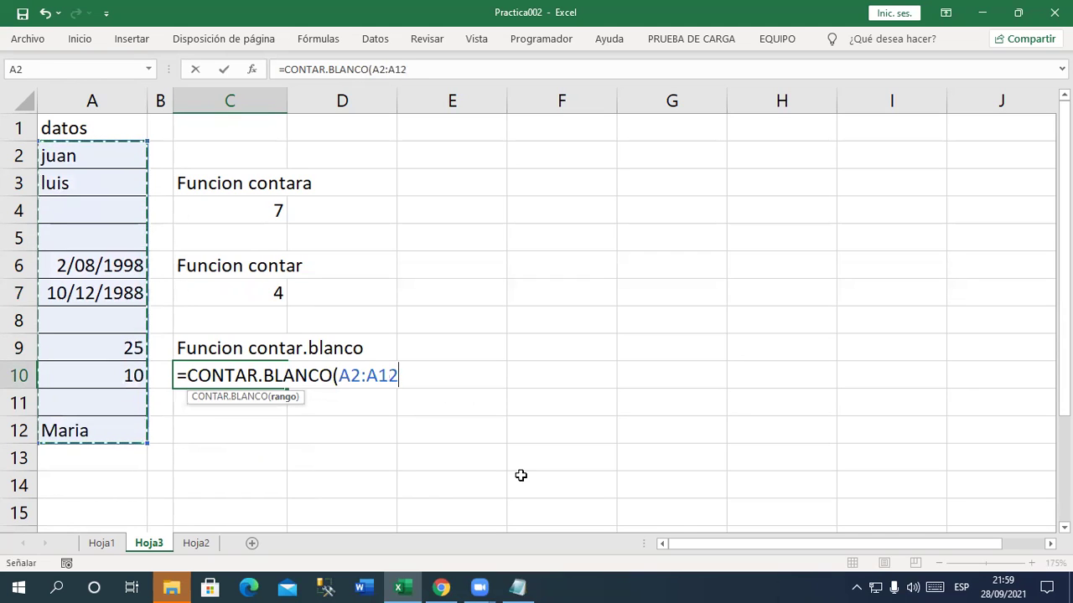
type(")")
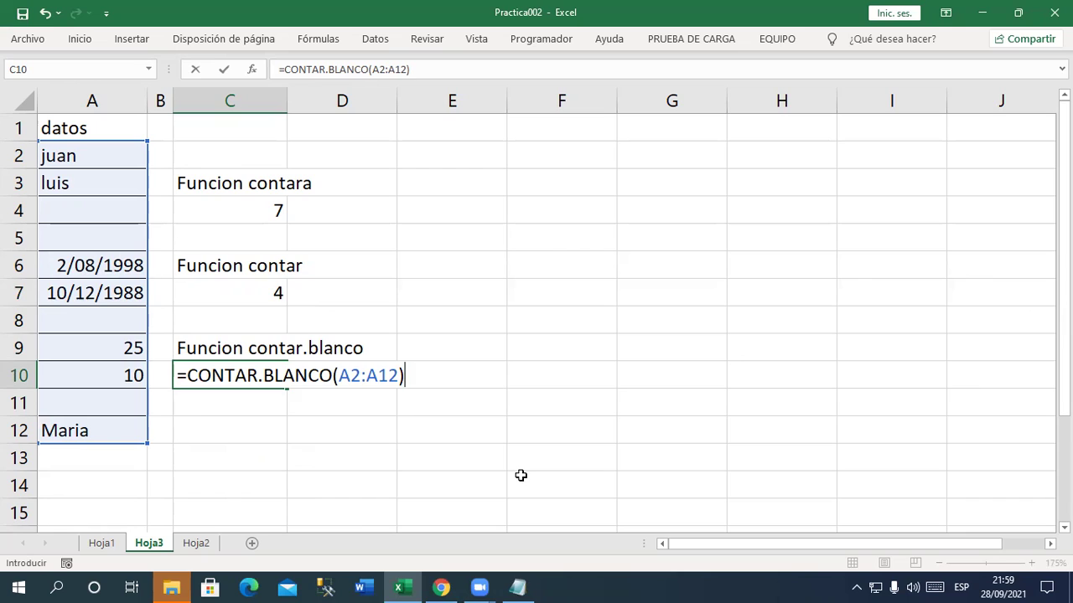
key("Return")
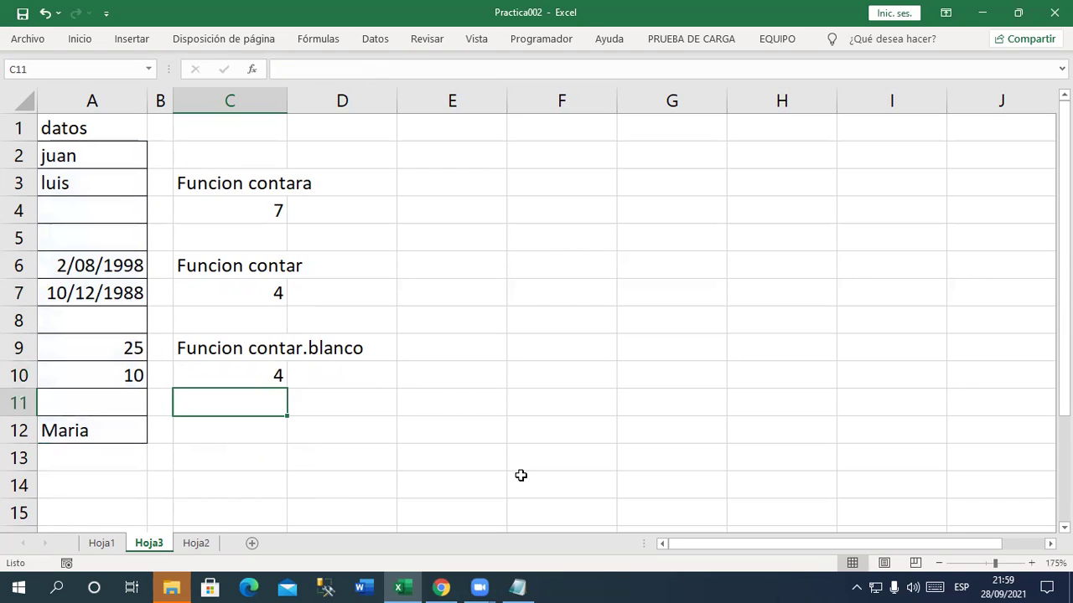
In Notepad, add a 'FUNCION CONTAR.SI' heading underlined with dashes below the CONTAR.BLANCO notes.
left_click(517, 587)
scroll(564, 440, "down", 2)
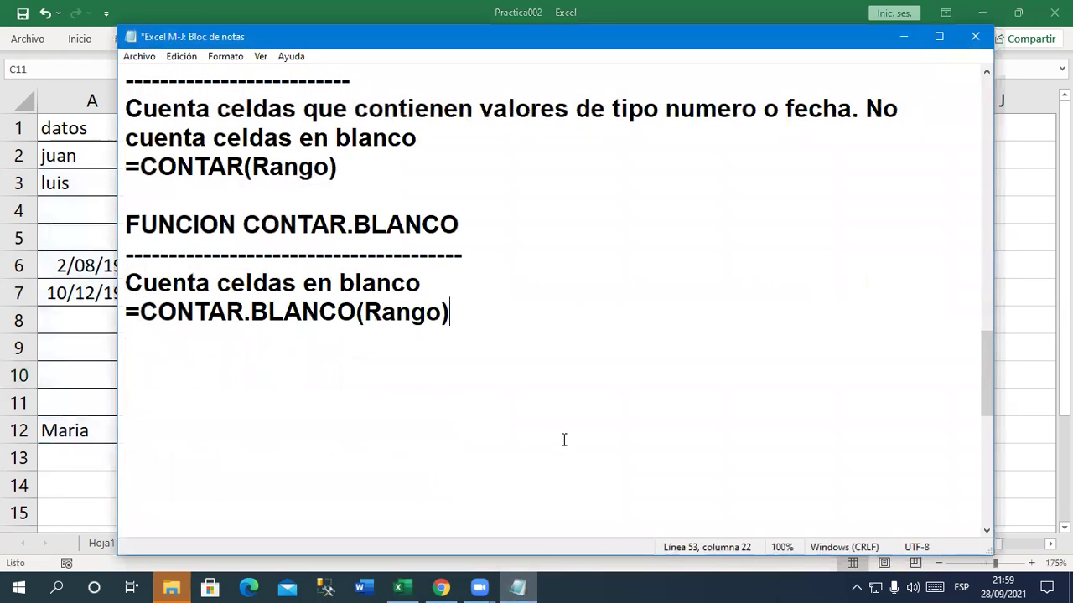
key("Return")
key("Return")
type("FUNCION CONT")
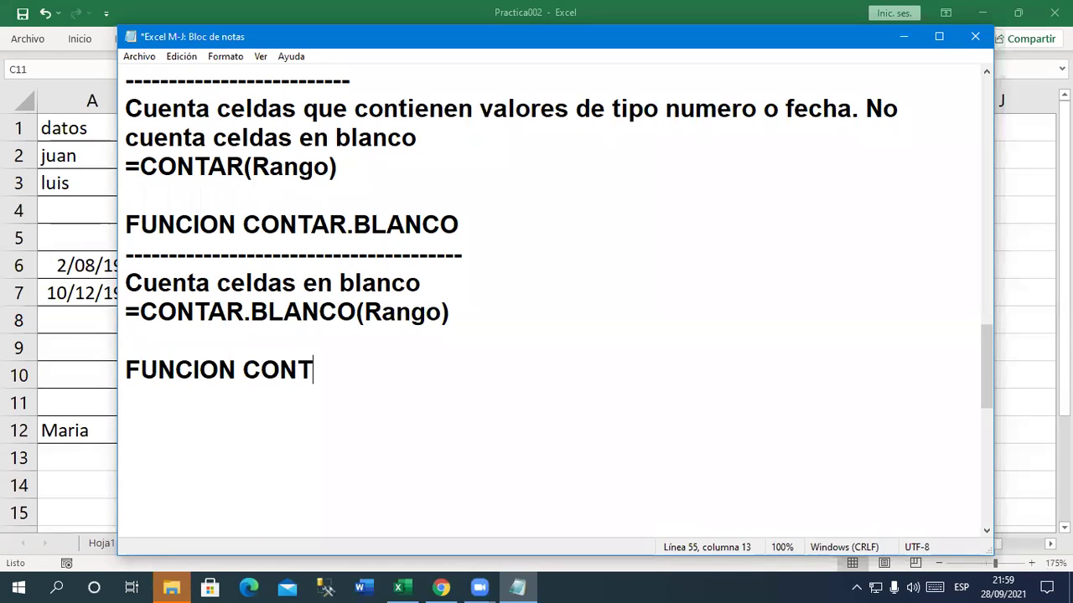
type("AR.SI")
key("Return")
type("------------------------------")
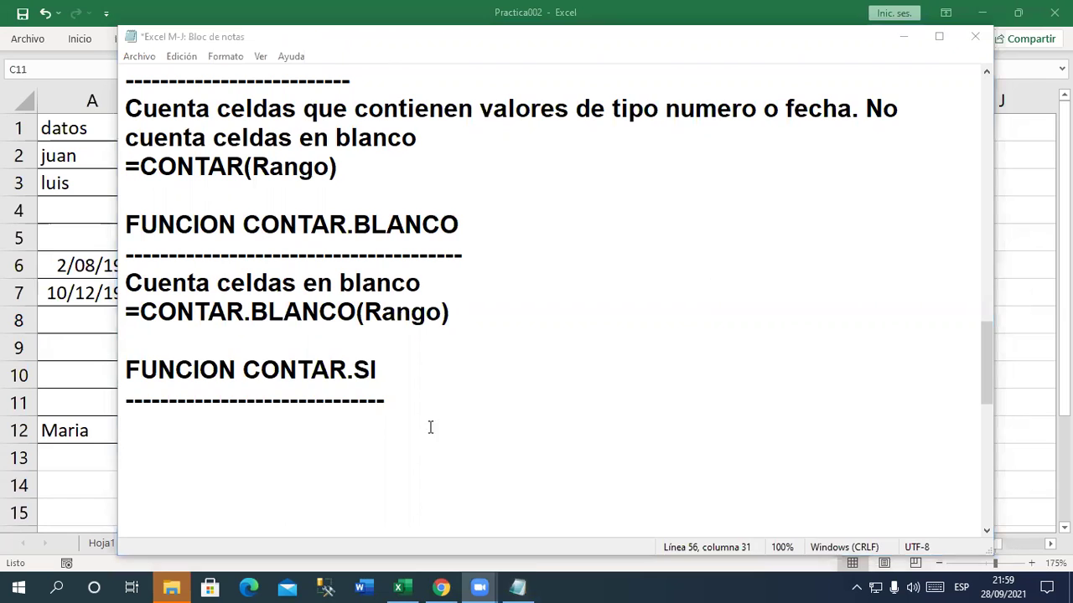
left_click_drag(431, 425, 115, 375)
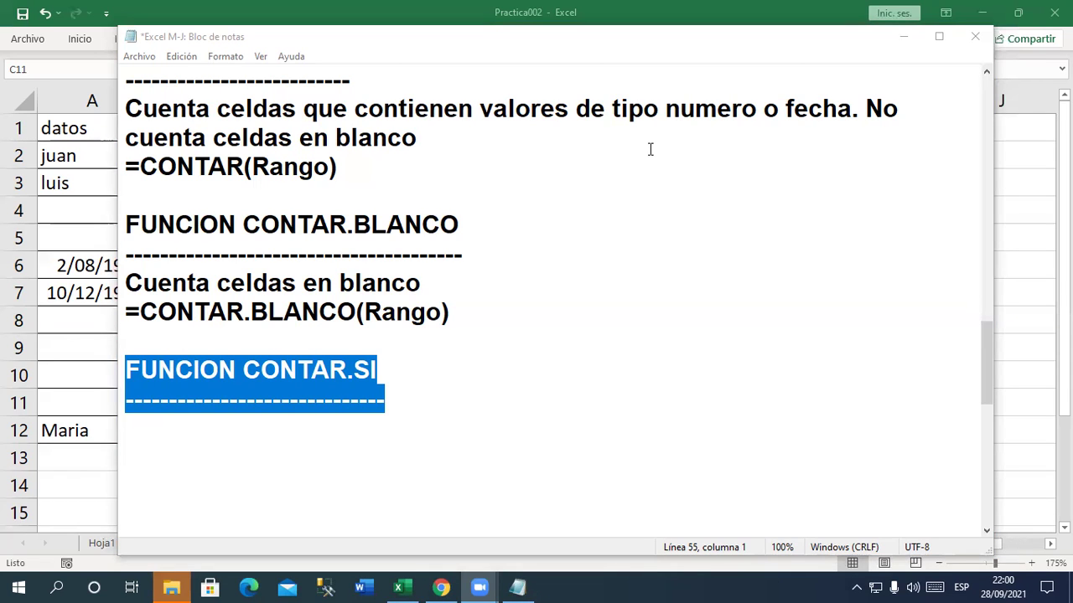
Copy the Clase 01 Excel I share link from YouTube Studio and send it in the WhatsApp group.
left_click(441, 587)
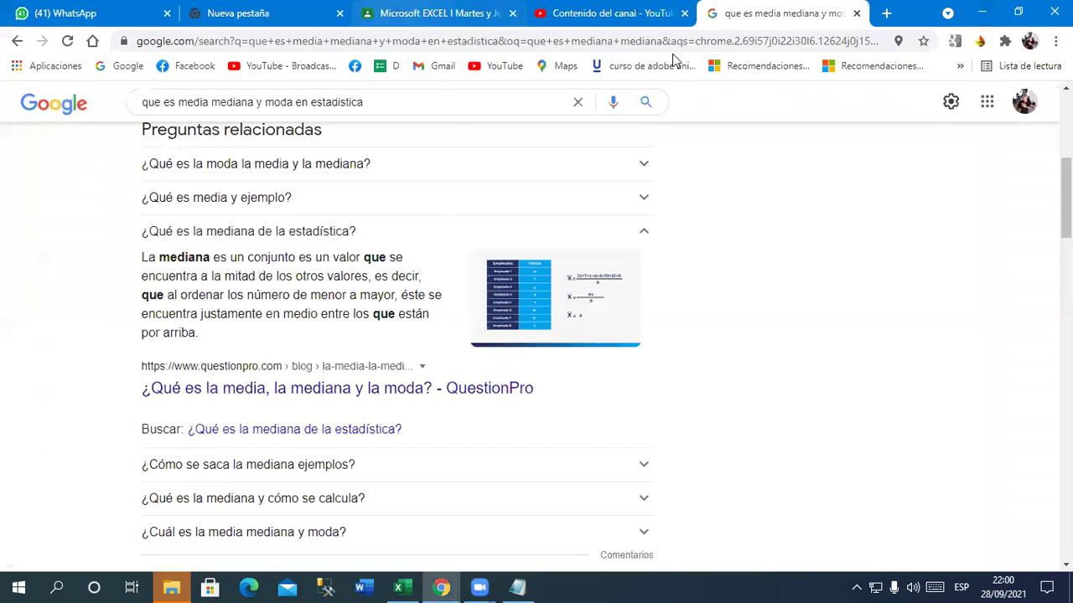
left_click(592, 12)
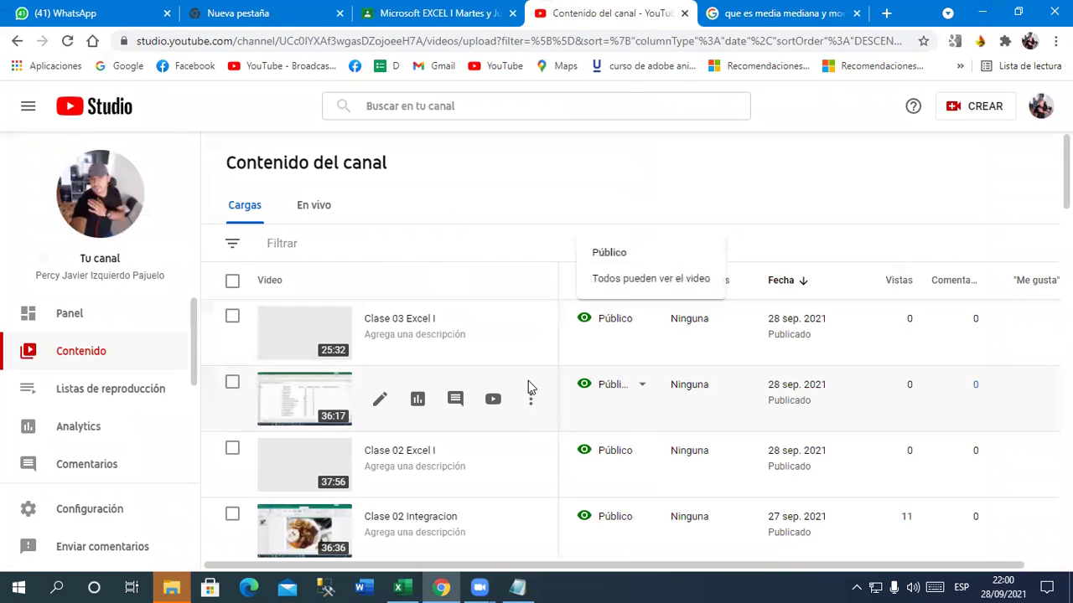
left_click(531, 399)
left_click(406, 252)
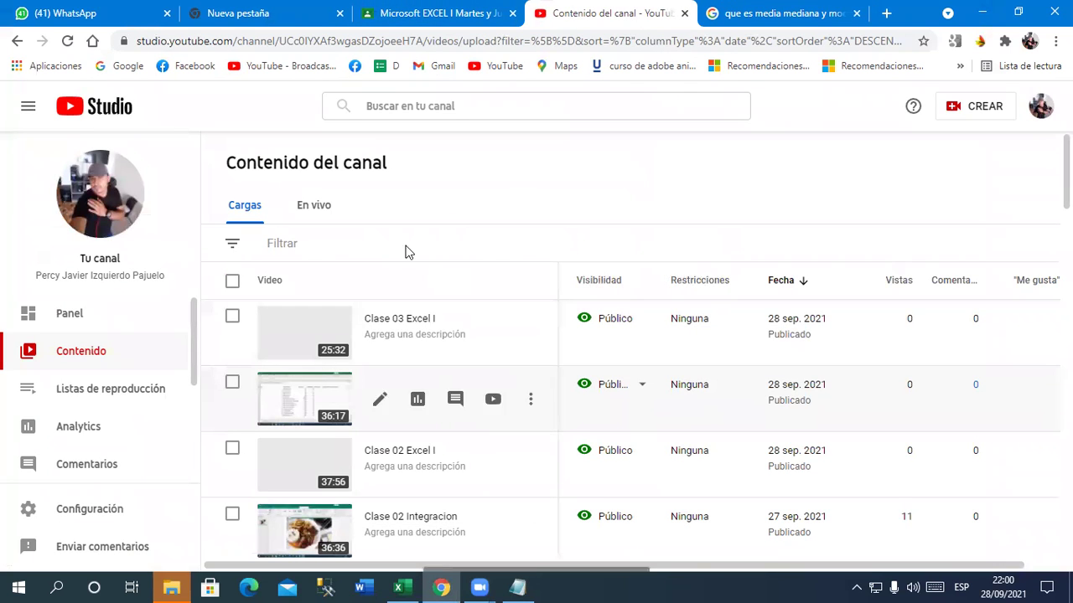
key("ctrl+1")
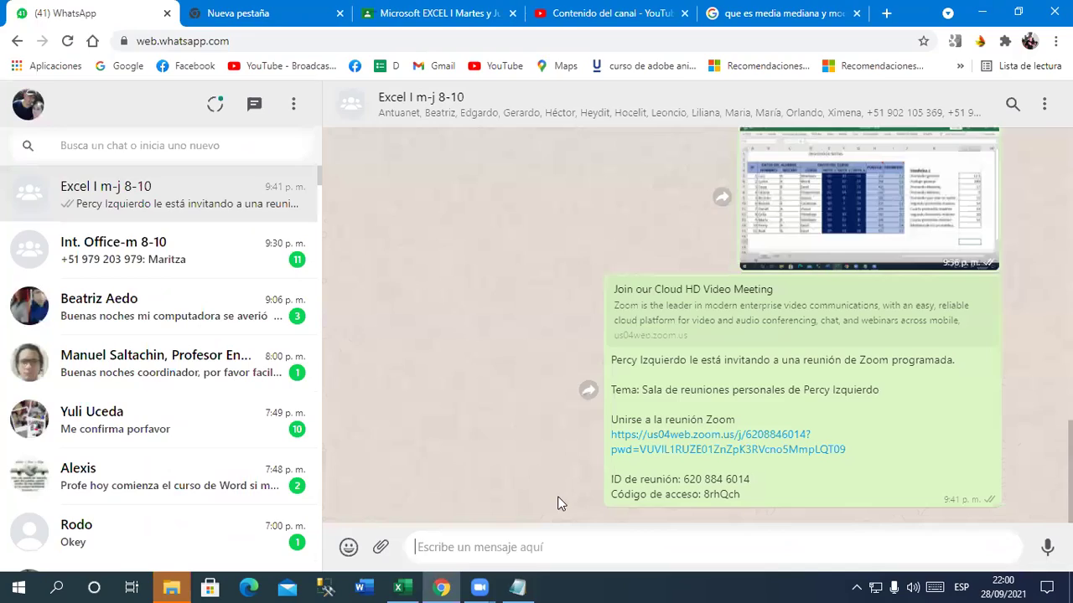
left_click(620, 545)
type("https://youtu.be/sYvhM2Vy7g0")
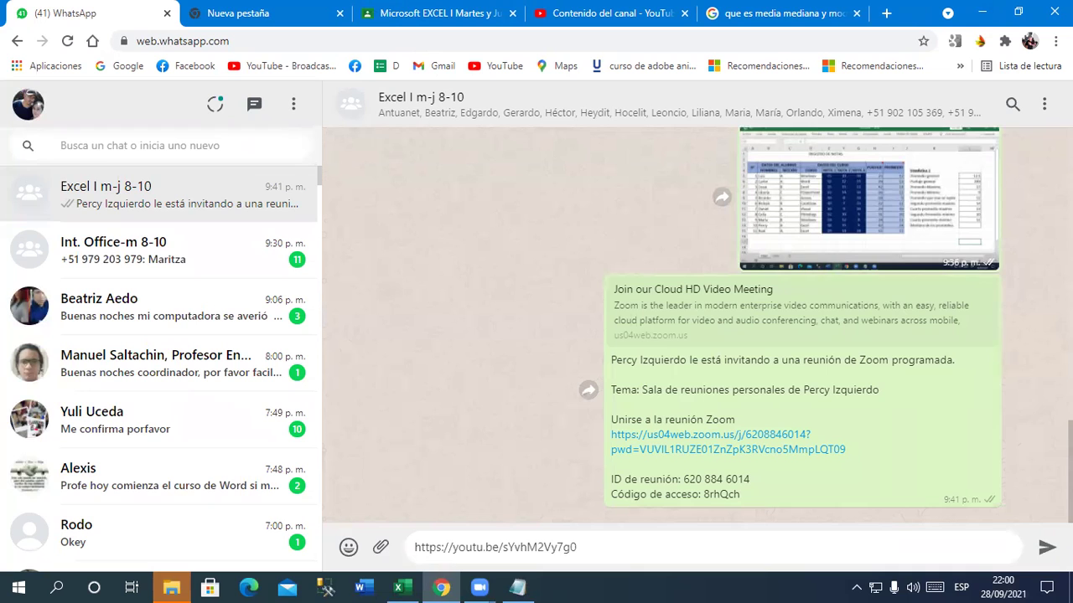
left_click(1046, 548)
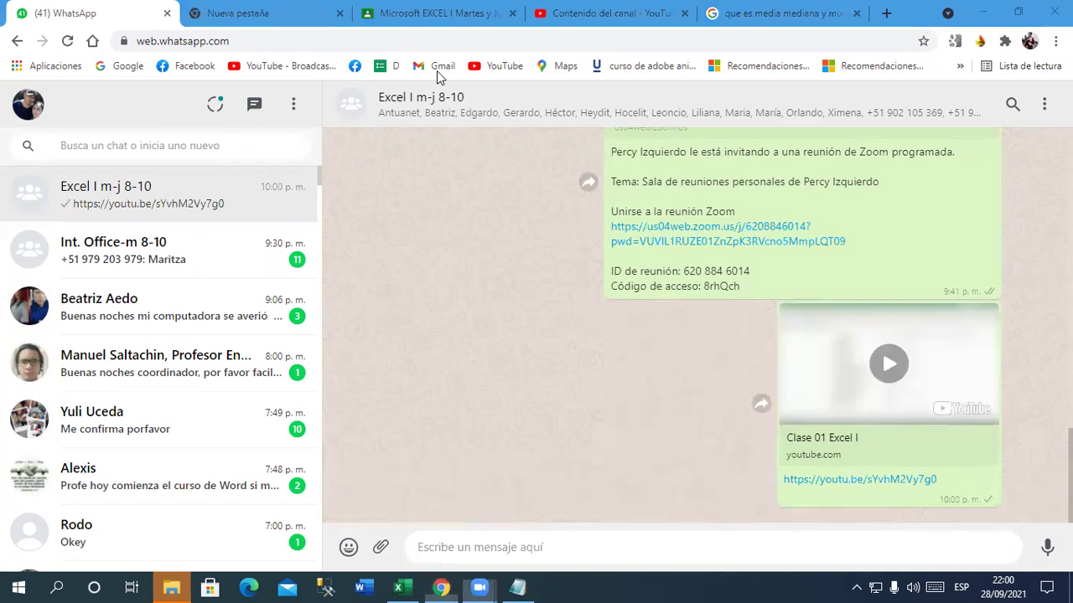
Copy the Clase 02 Excel I share link from the YouTube Studio content list.
left_click(584, 13)
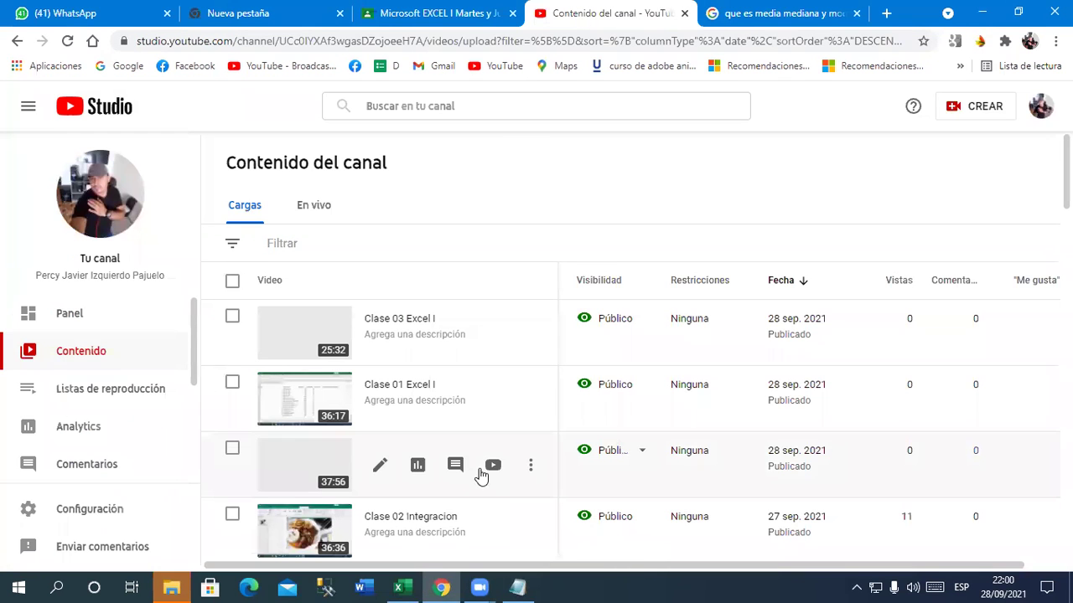
left_click(68, 41)
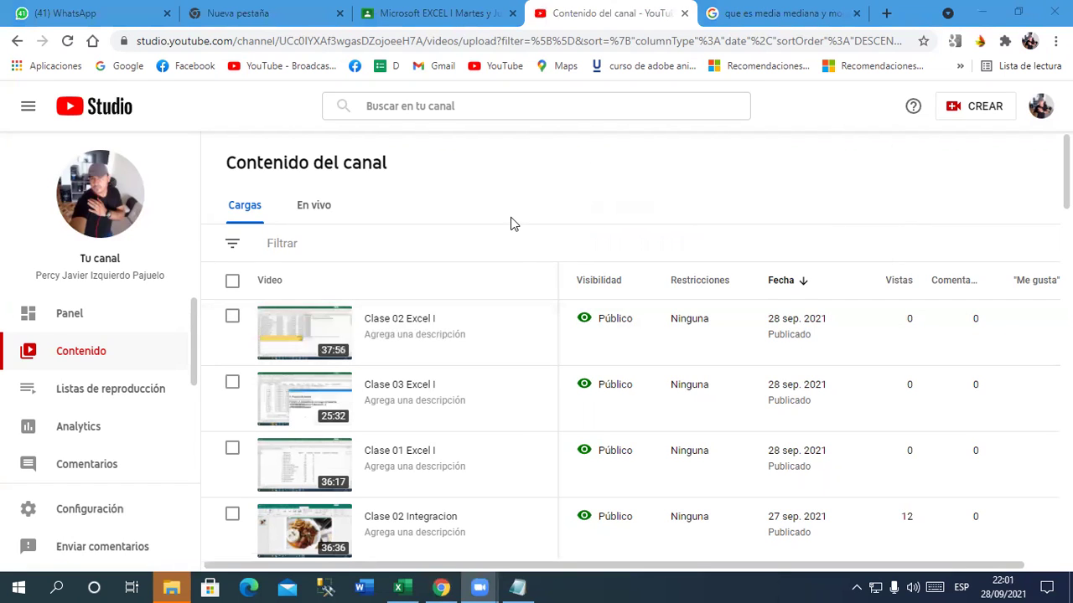
left_click(528, 334)
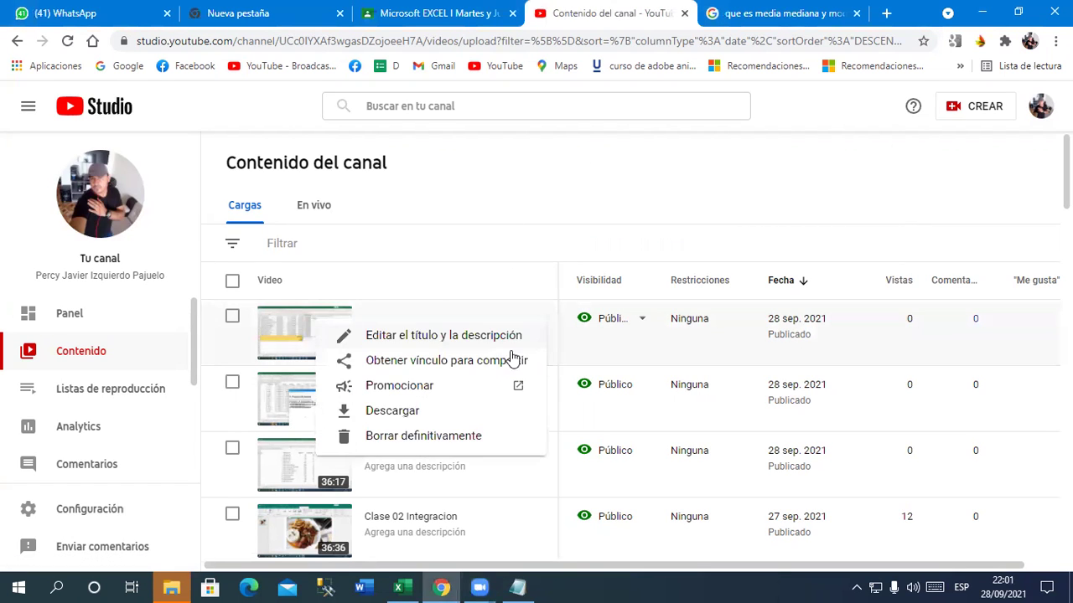
left_click(459, 362)
left_click(72, 12)
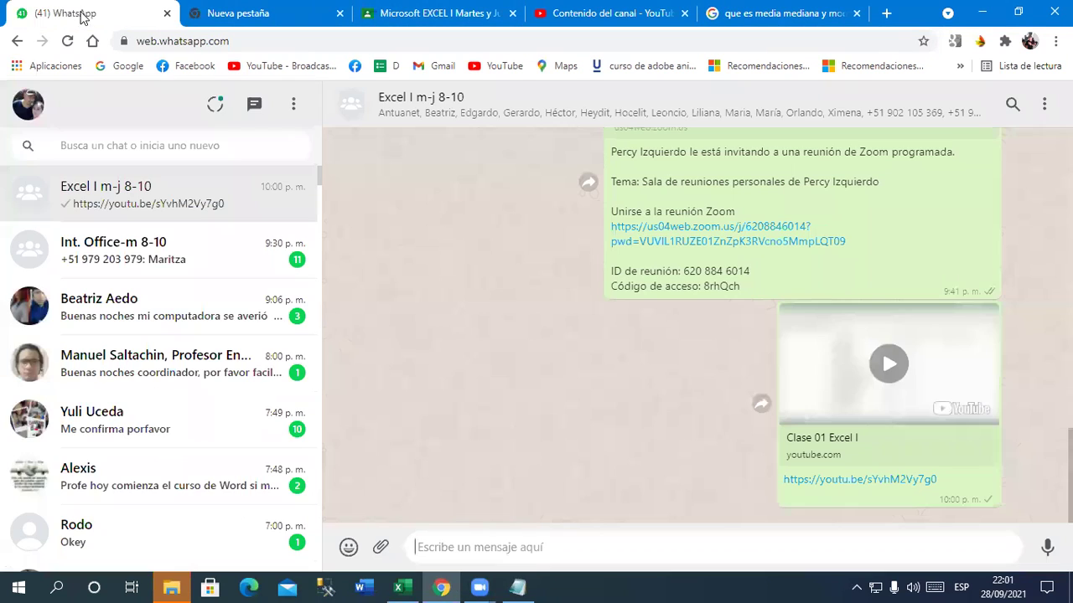
Paste and send the Clase 02 Excel I link in the Excel I m-j 8-10 chat.
left_click(726, 546)
type("https://youtu.be/fS-rkECxEVQ")
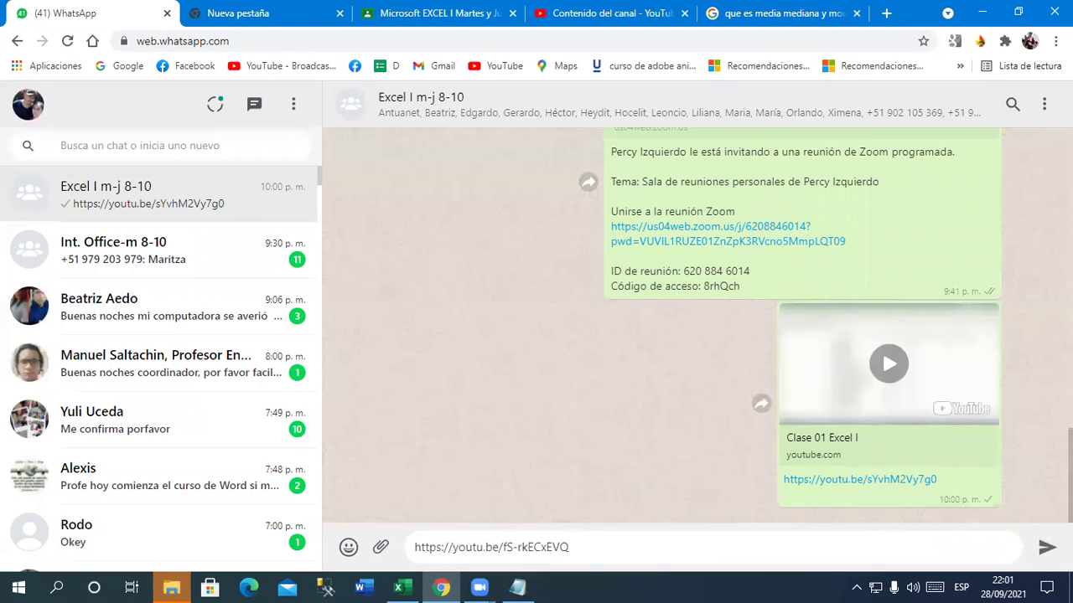
key("Return")
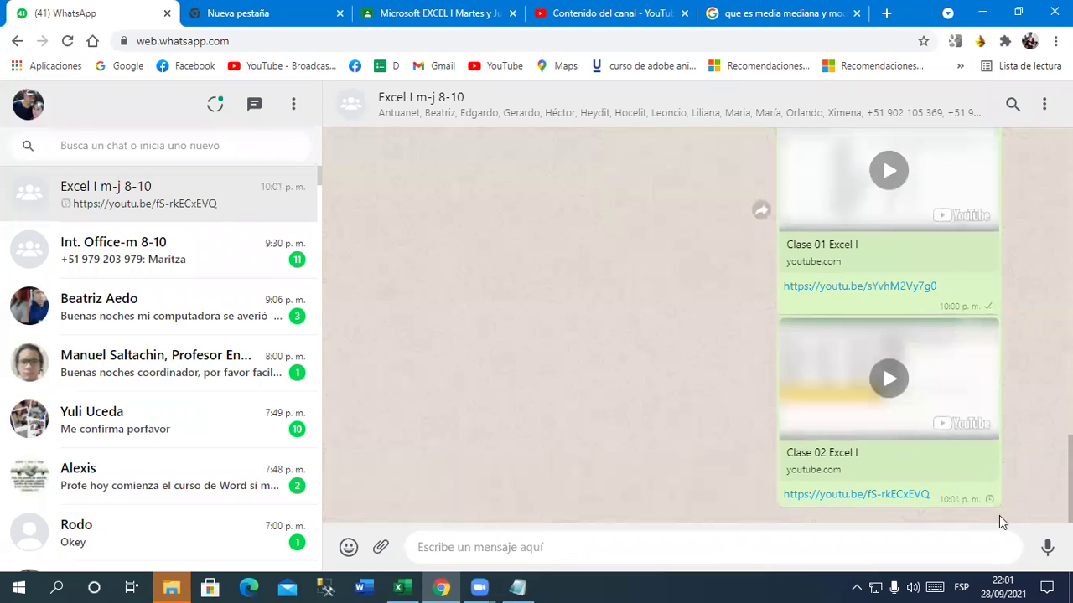
scroll(612, 367, "up", 1)
scroll(612, 367, "up", 1)
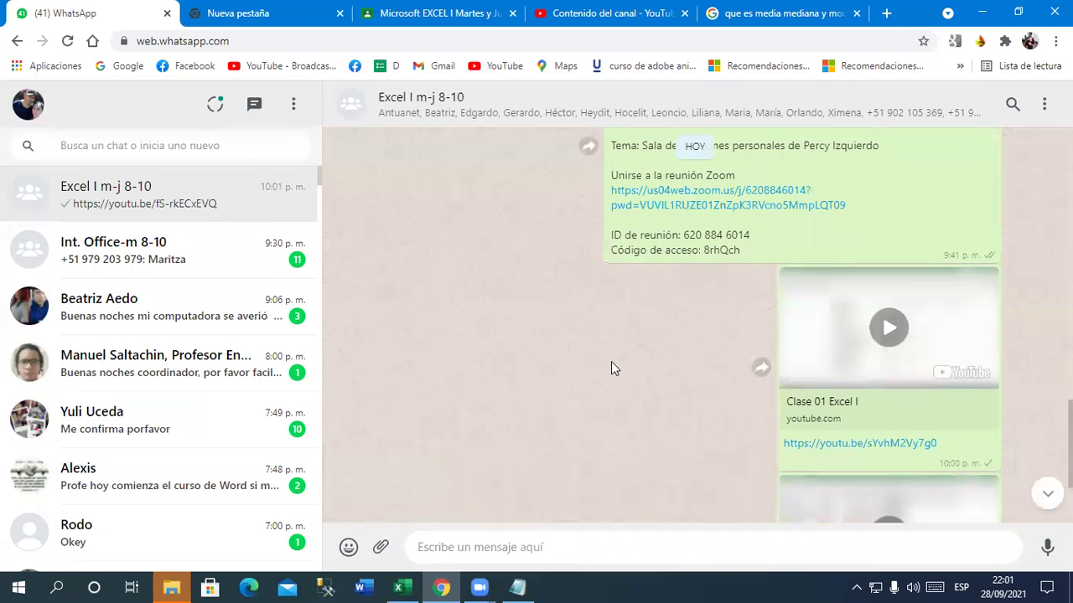
scroll(611, 367, "up", 1)
scroll(615, 377, "down", 3)
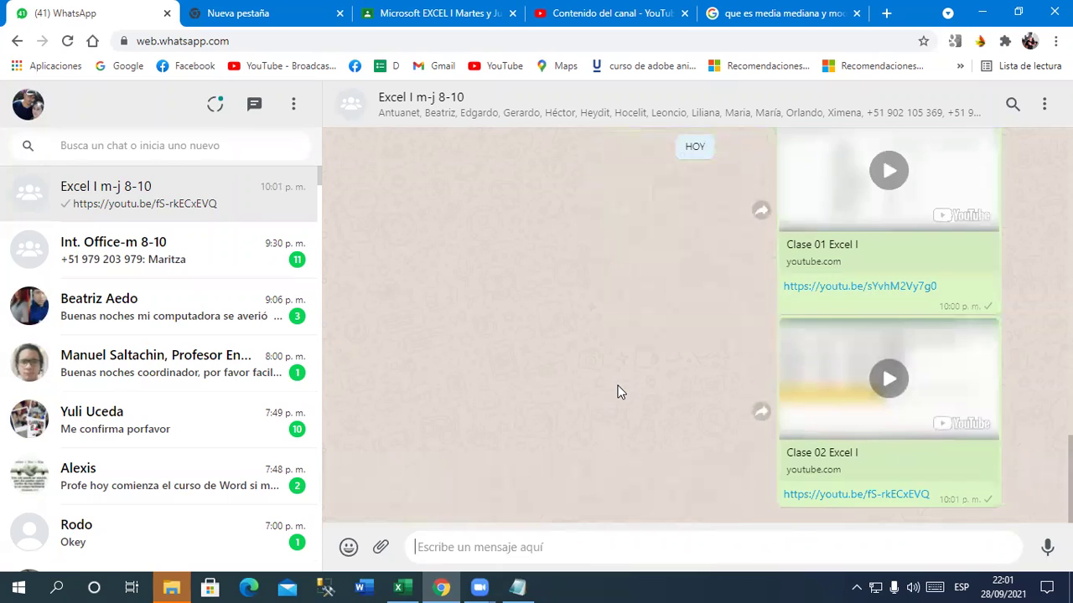
scroll(617, 391, "up", 1)
scroll(618, 392, "up", 1)
scroll(617, 392, "down", 2)
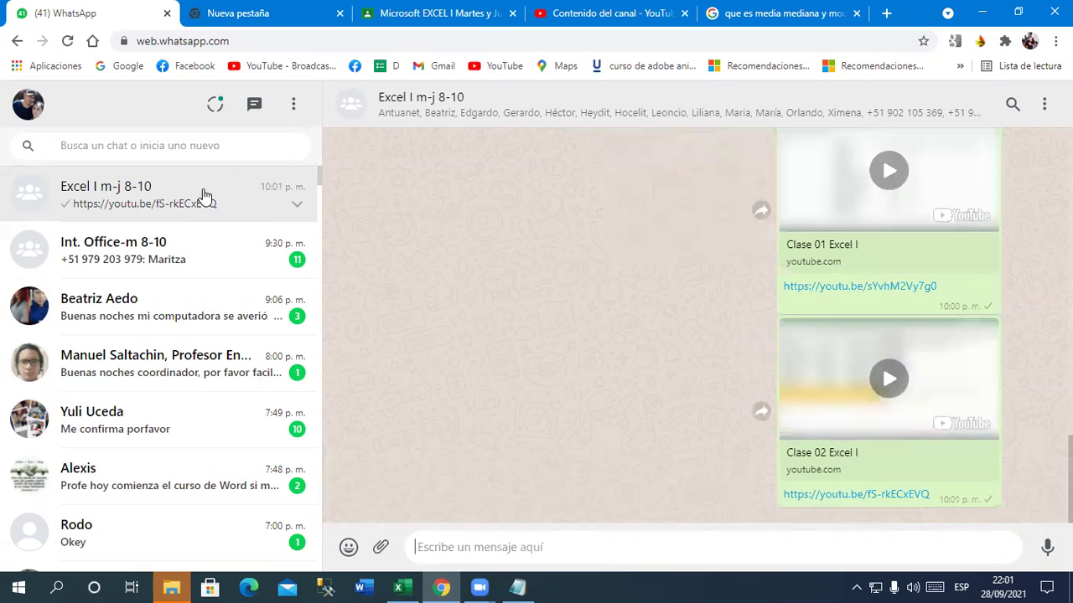
scroll(458, 302, "up", 3)
scroll(459, 302, "up", 4)
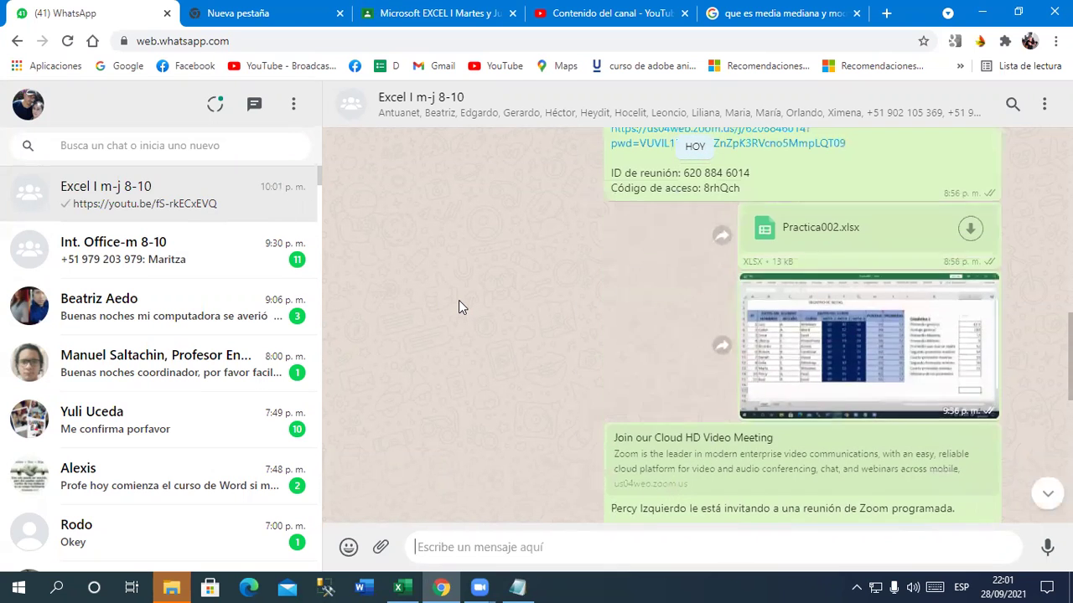
scroll(458, 304, "up", 2)
scroll(459, 304, "up", 2)
scroll(474, 367, "down", 6)
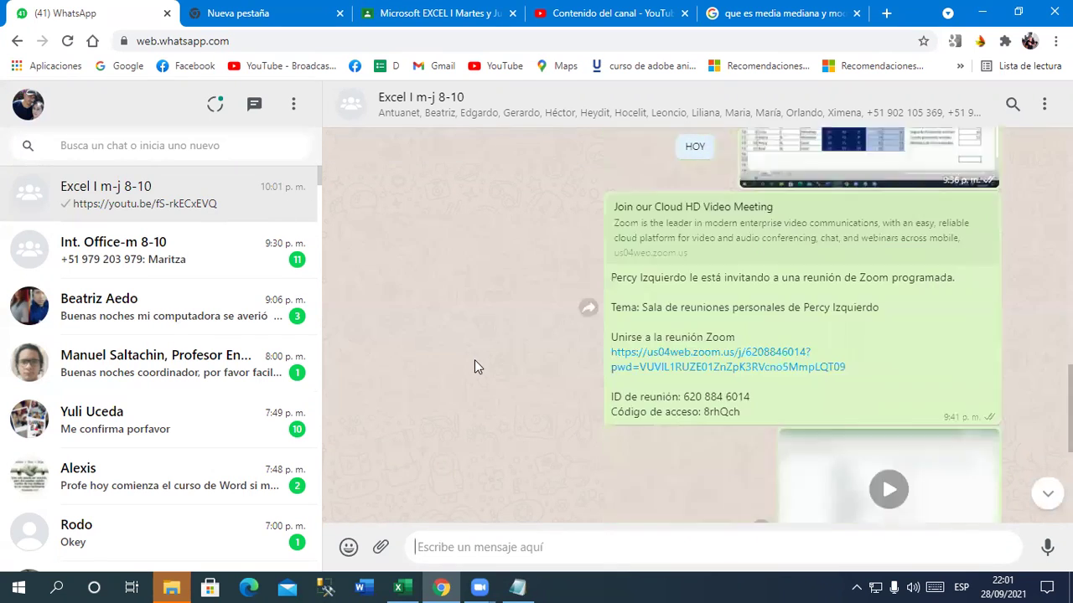
scroll(474, 361, "down", 5)
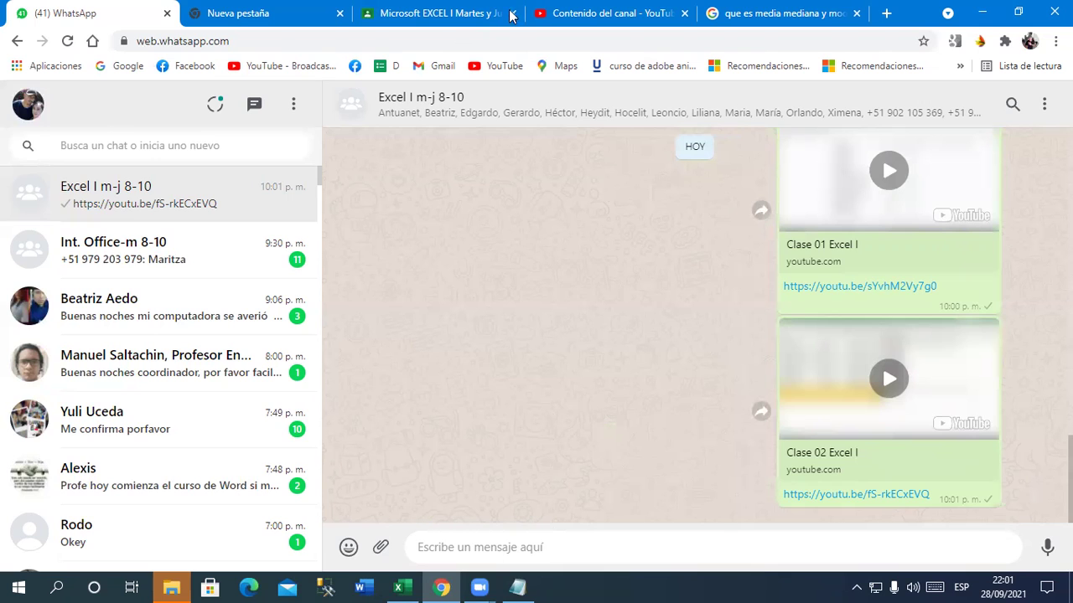
Share the Clase 03 Excel I link in the chat, then minimize Chrome and Notepad.
left_click(557, 13)
left_click(537, 400)
left_click(477, 426)
left_click(105, 13)
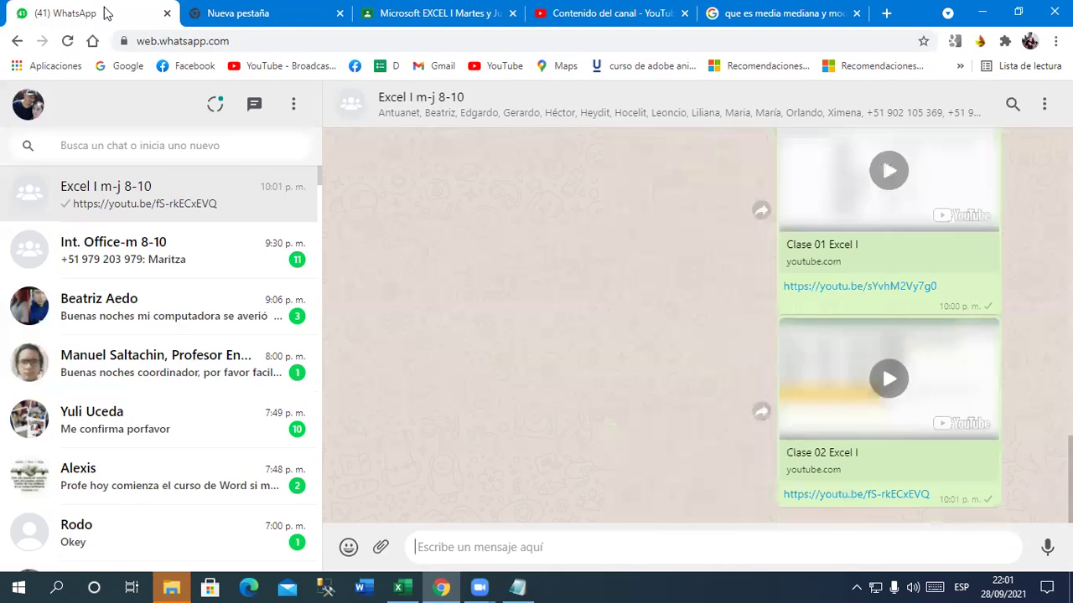
key("ctrl+v")
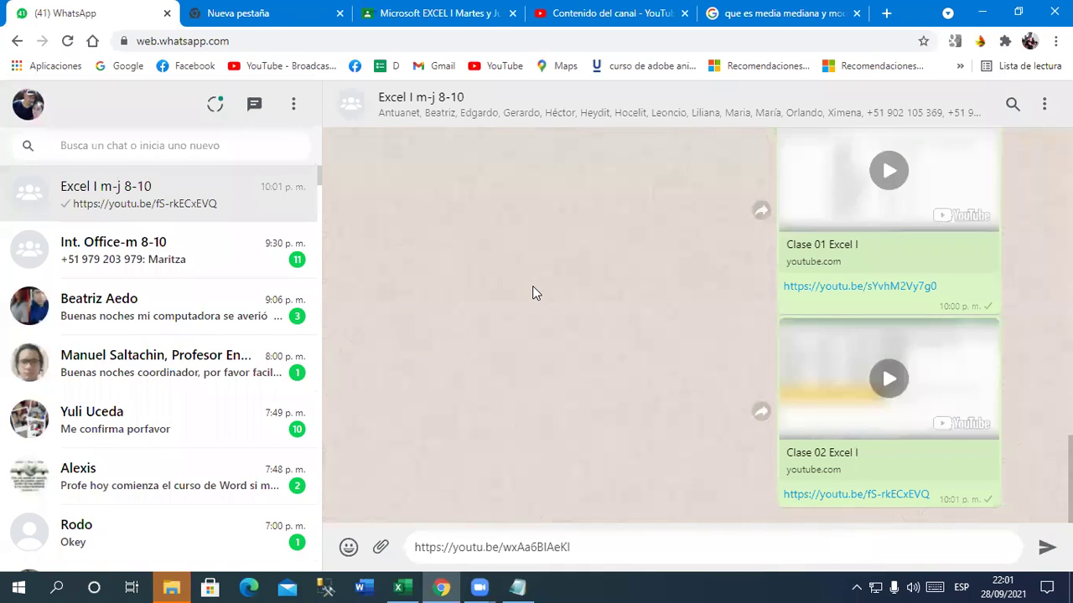
left_click(1046, 547)
scroll(659, 400, "up", 2)
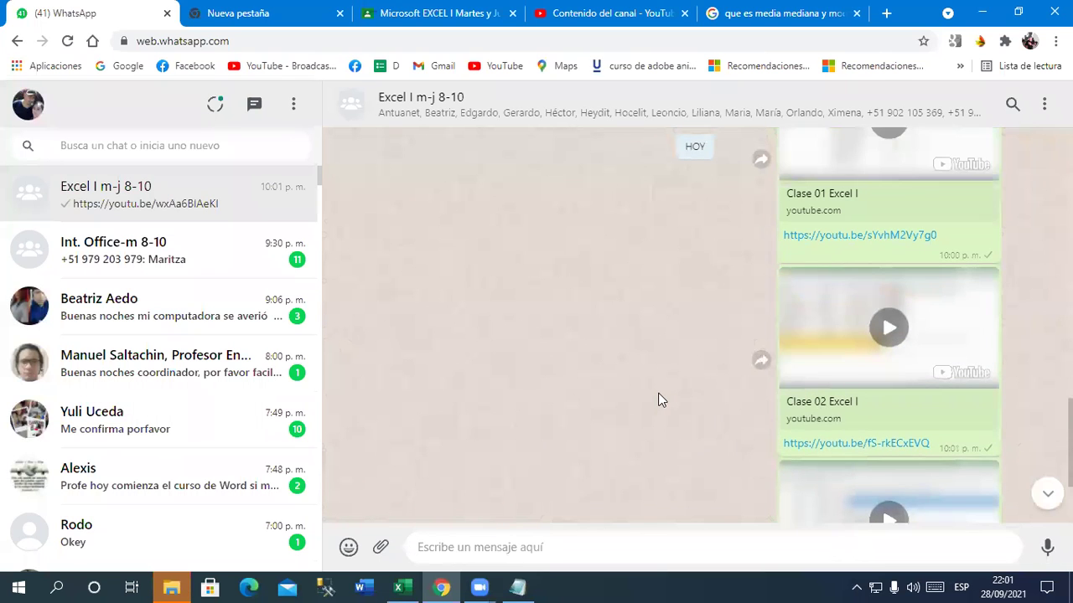
scroll(659, 399, "up", 3)
scroll(659, 400, "down", 4)
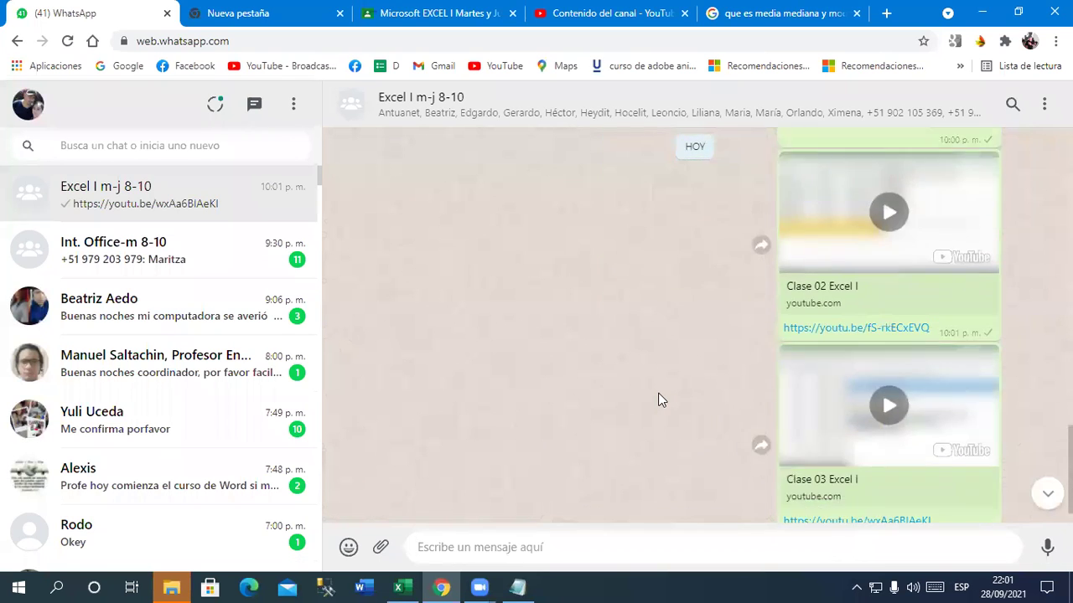
scroll(659, 400, "down", 1)
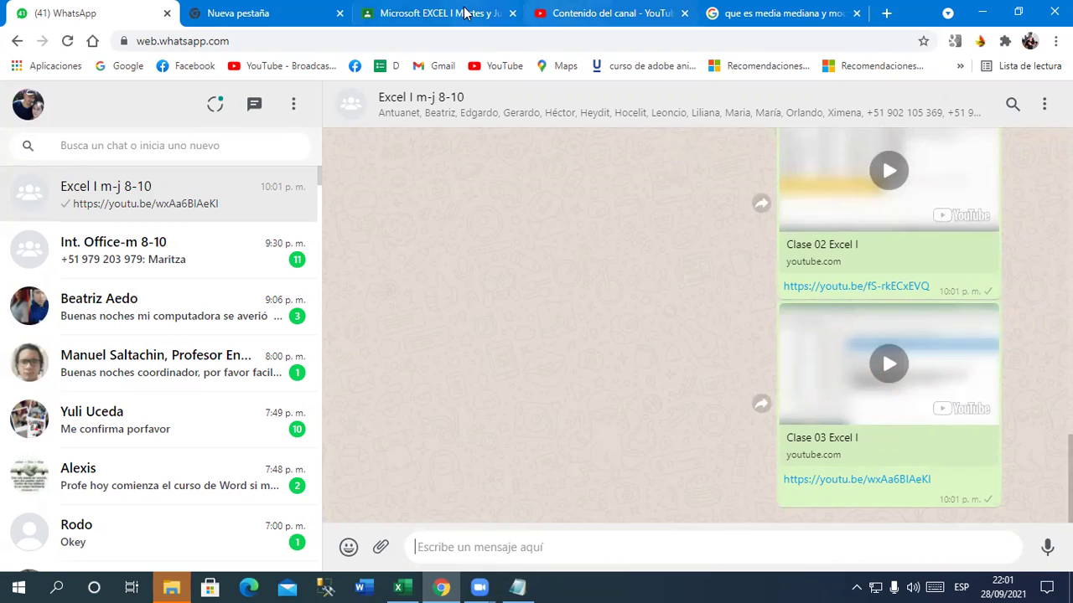
left_click(981, 11)
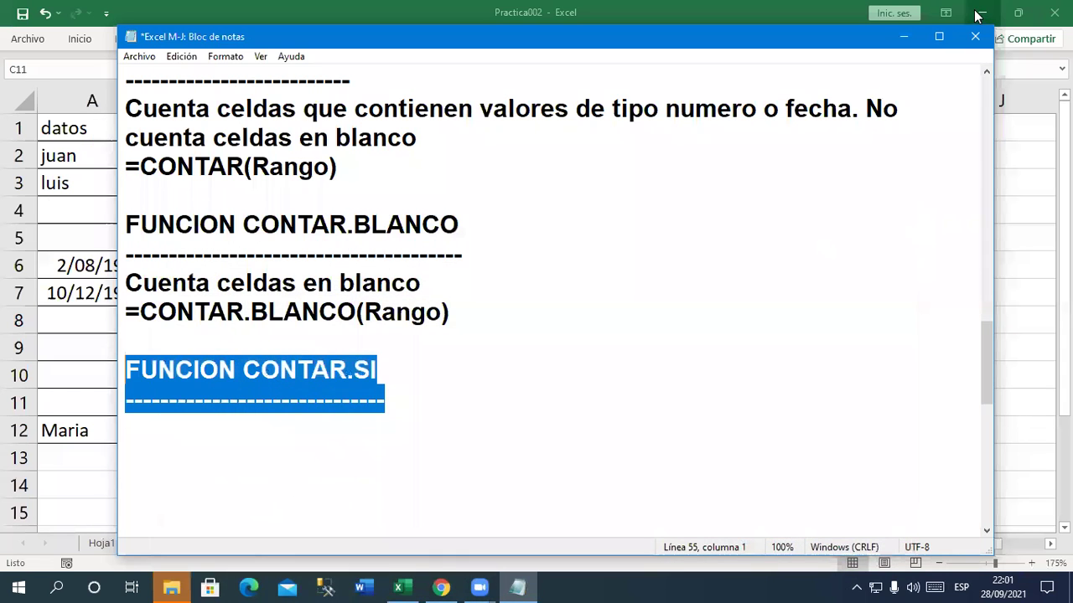
left_click(902, 37)
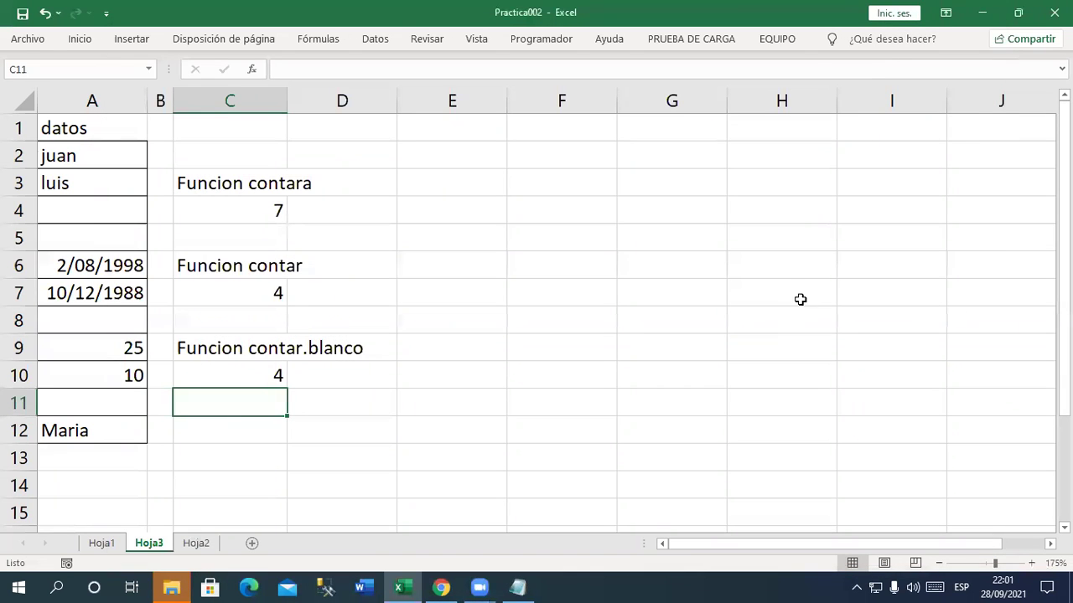